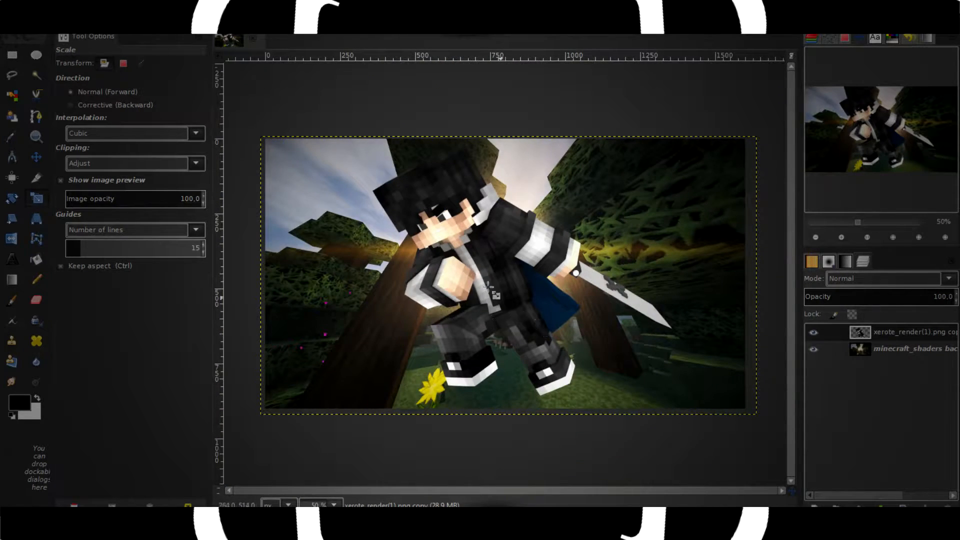
Examine the character render's face, clothing and sword against the forest background, both close up and as a whole.
scroll(401, 268, "up", 8)
scroll(405, 302, "down", 7)
left_click_drag(478, 287, 478, 293)
left_click_drag(406, 232, 417, 240)
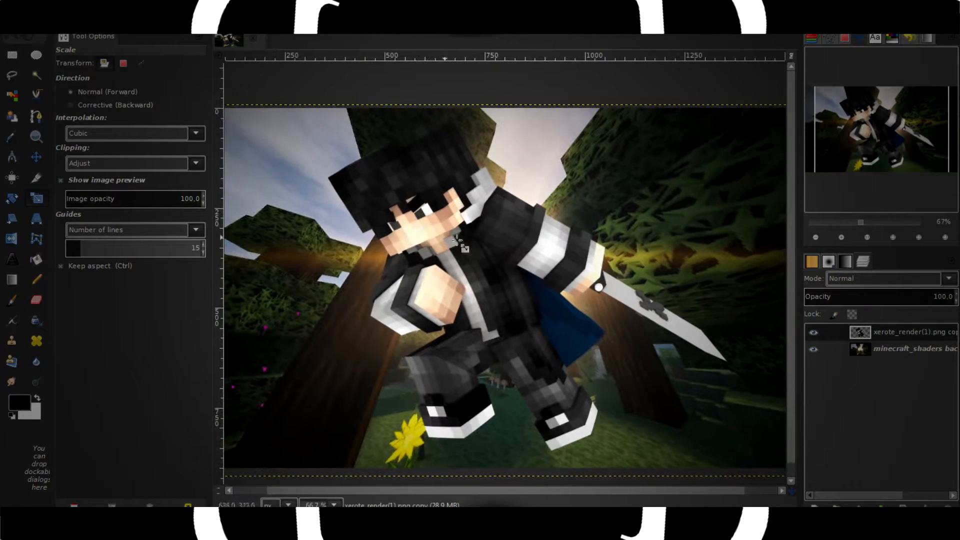
scroll(469, 259, "down", 1)
left_click_drag(469, 266, 462, 270)
scroll(473, 257, "up", 2)
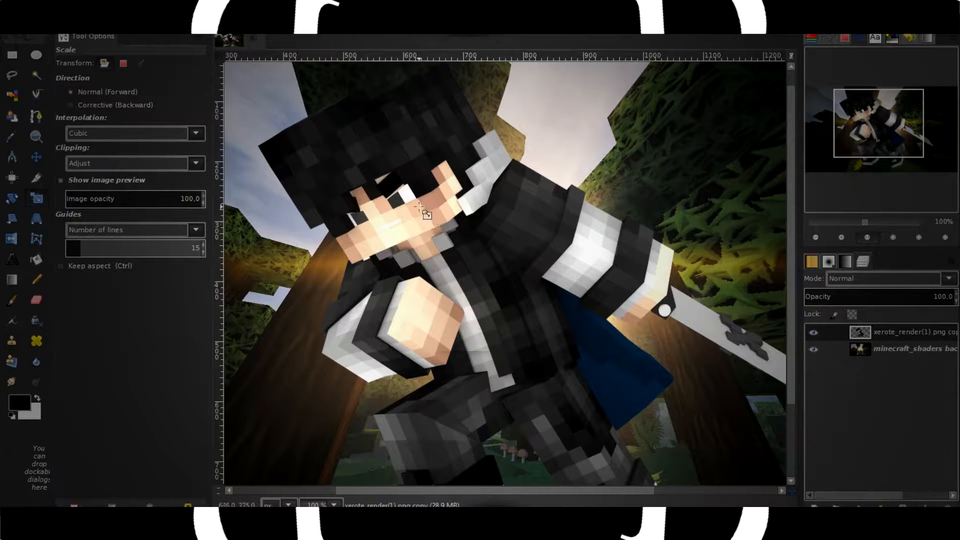
scroll(448, 228, "down", 1)
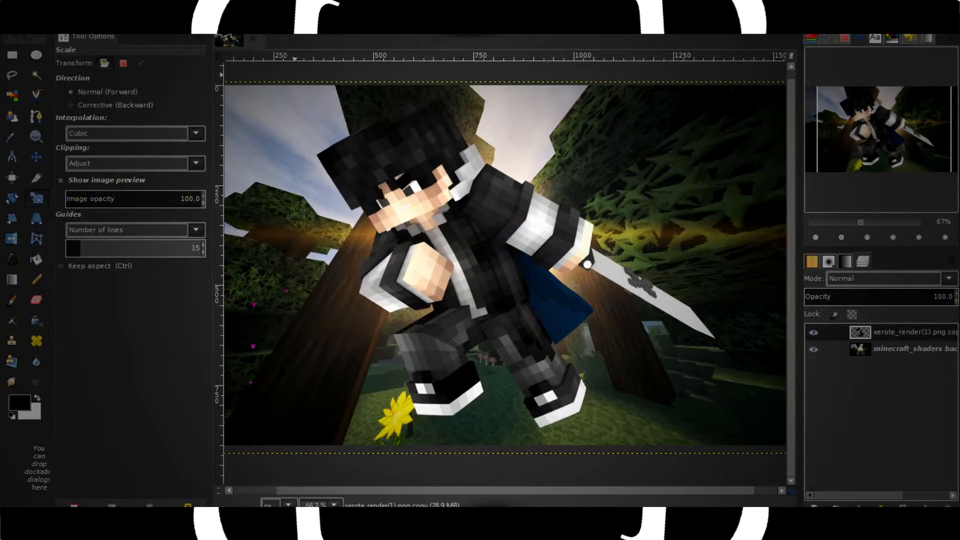
left_click(255, 26)
left_click(337, 62)
scroll(489, 339, "up", 1)
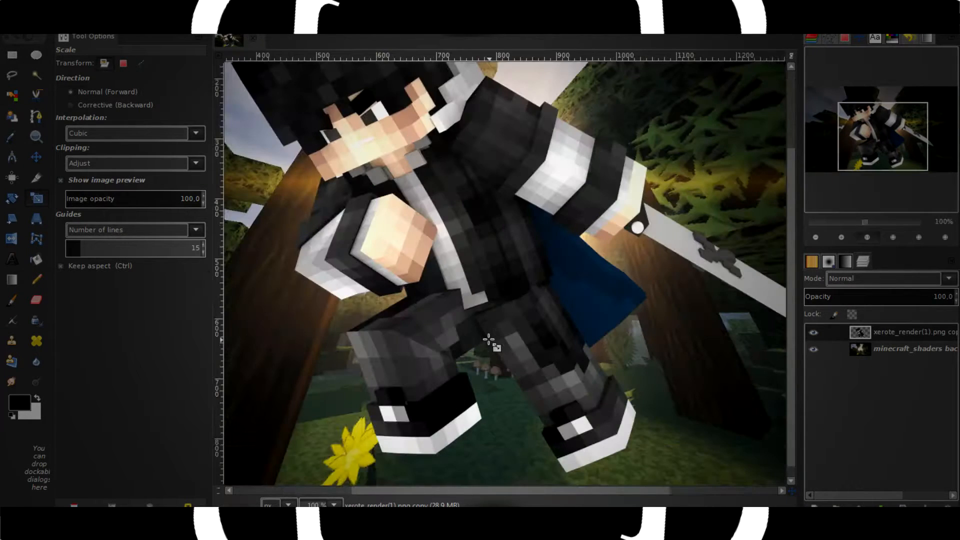
scroll(486, 337, "down", 1)
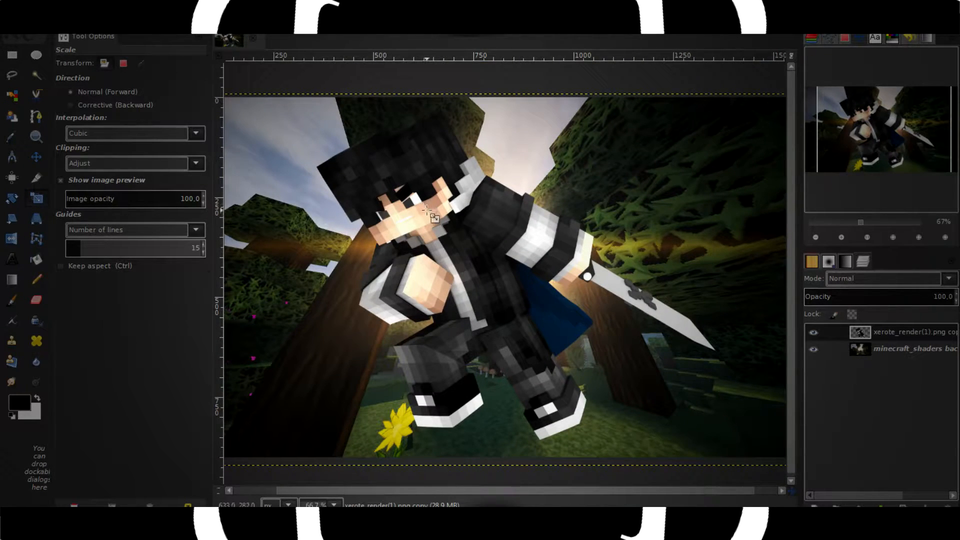
scroll(478, 255, "down", 1)
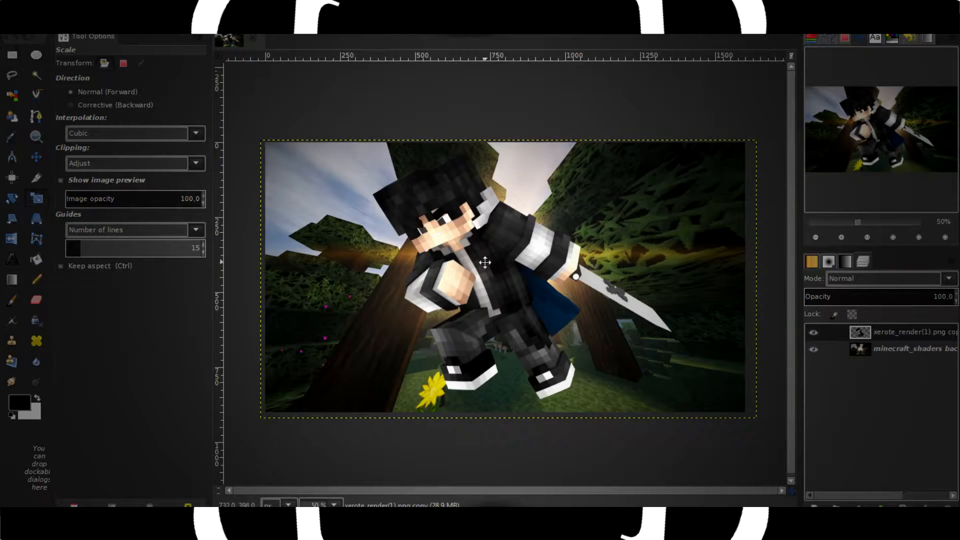
scroll(442, 258, "up", 3)
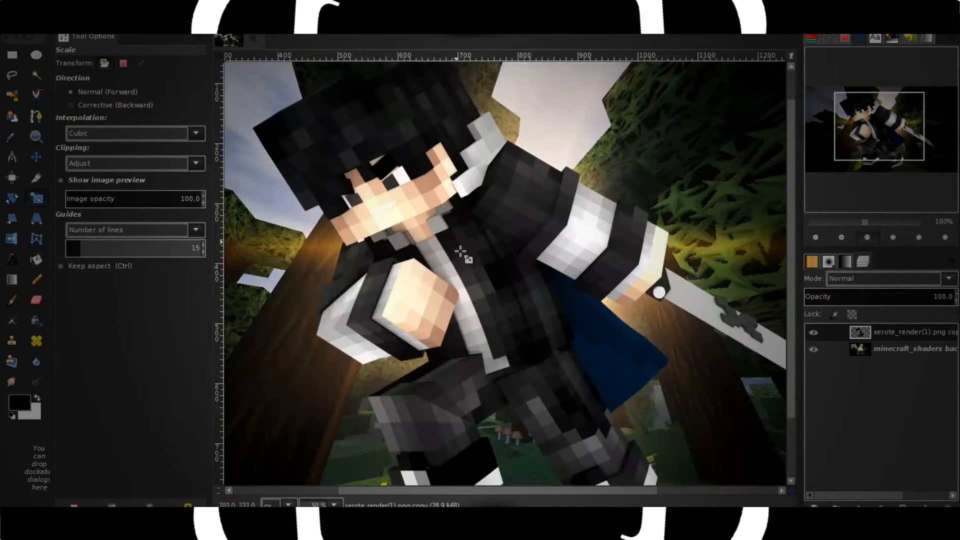
mouse_move(386, 202)
left_mouse_down()
mouse_move(422, 242)
mouse_move(398, 216)
left_mouse_up()
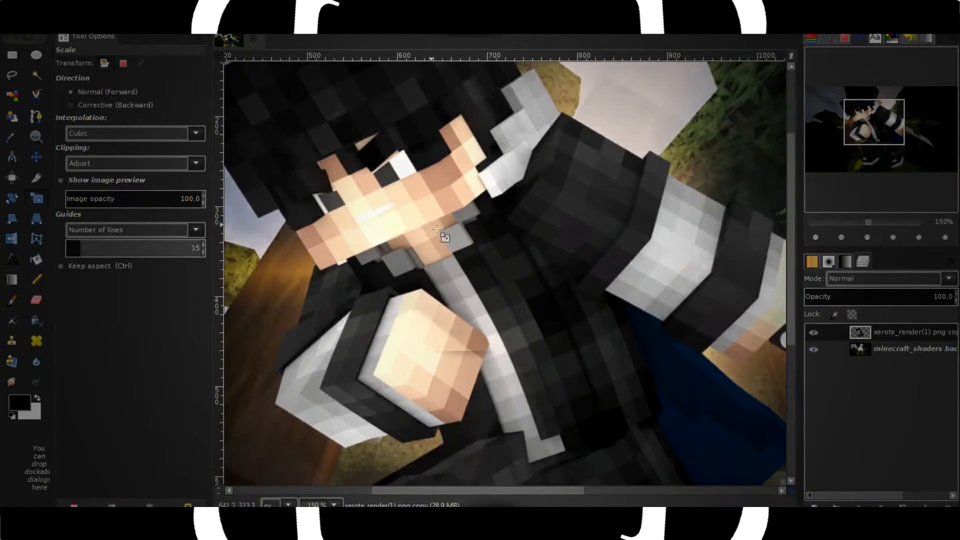
scroll(443, 232, "up", 4)
scroll(450, 248, "down", 3)
left_click_drag(739, 400, 450, 257)
scroll(450, 259, "down", 4)
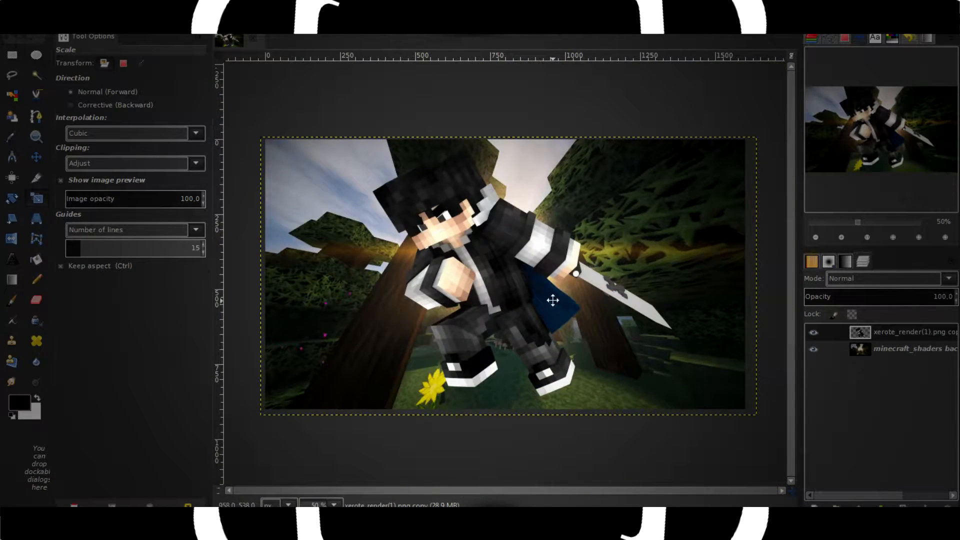
scroll(538, 294, "up", 1)
scroll(541, 296, "down", 1)
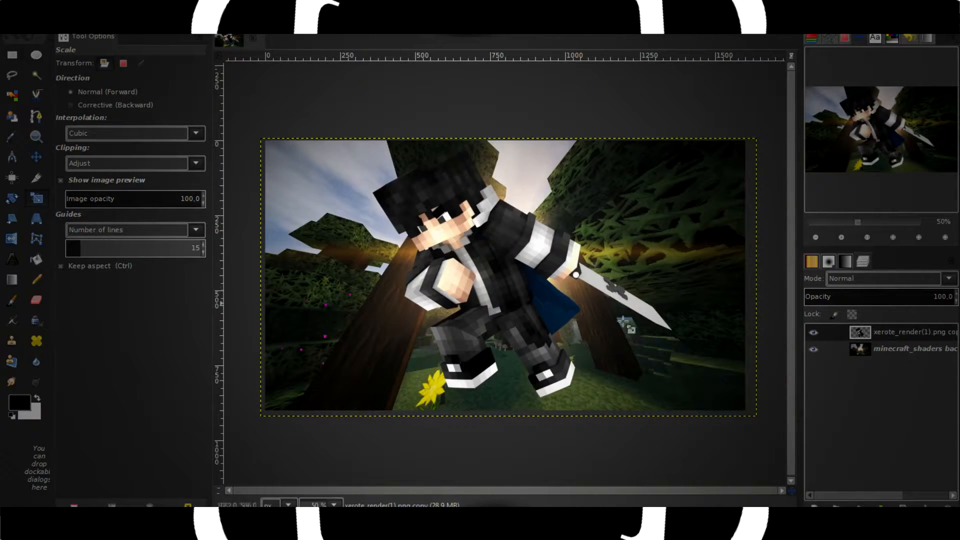
Duplicate the character render layer three times and hide the two uppermost copies.
key("ctrl+shift+d")
key("ctrl+shift+d")
key("ctrl+shift+d")
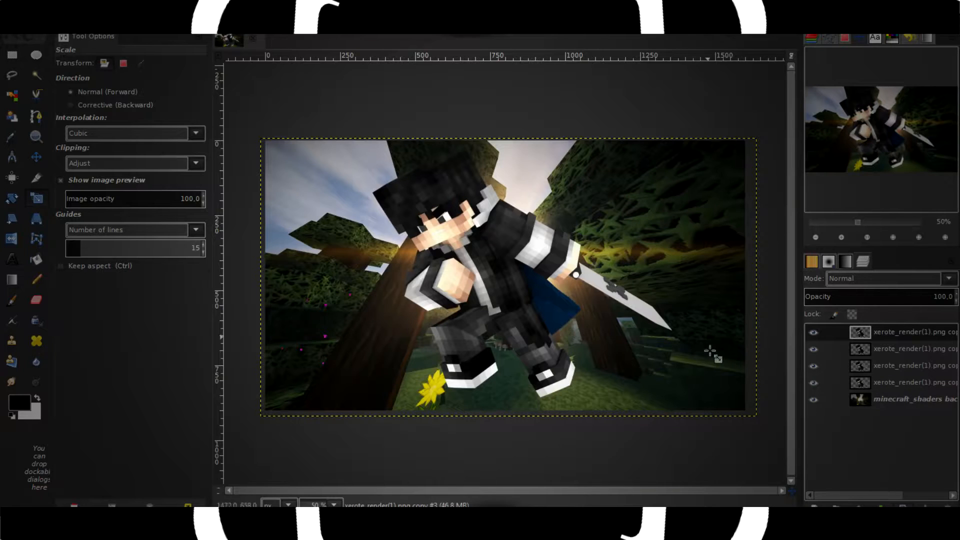
left_click(814, 349)
left_click(813, 332)
Adjust the lowest duplicate with Brightness-Contrast, setting brightness to -44 and contrast to 33.
left_click(853, 381)
left_click(853, 366)
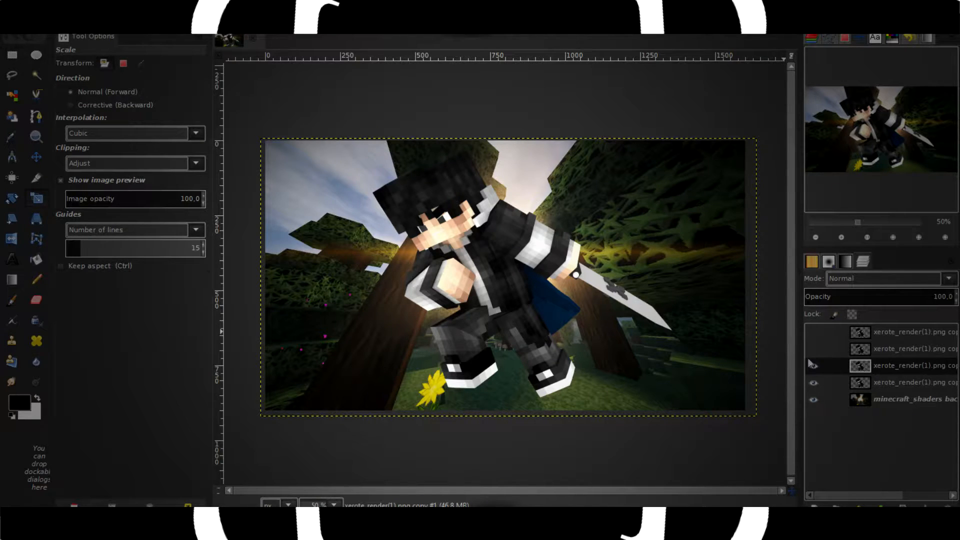
left_click(163, 28)
left_click(203, 79)
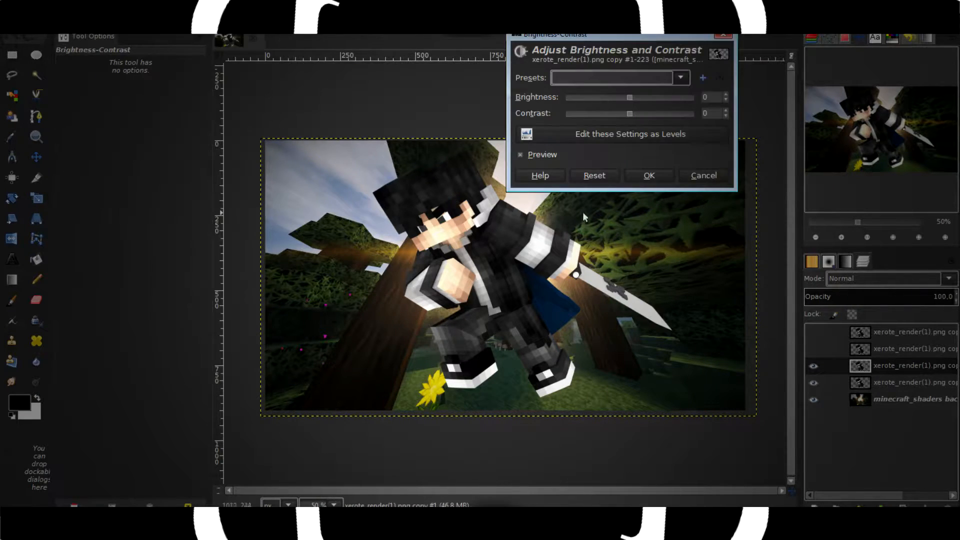
mouse_move(628, 97)
left_mouse_down()
mouse_move(588, 98)
mouse_move(650, 118)
mouse_move(611, 98)
left_mouse_up()
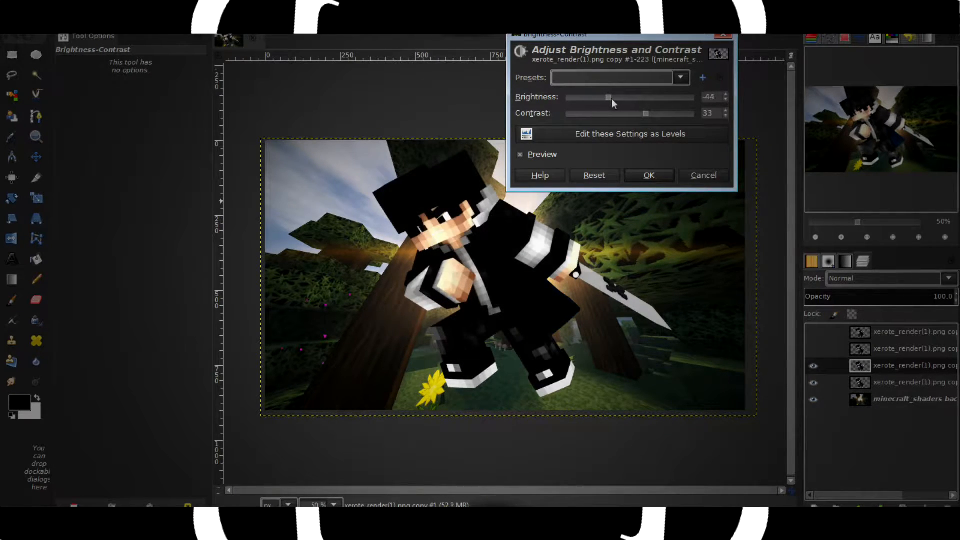
left_click(650, 175)
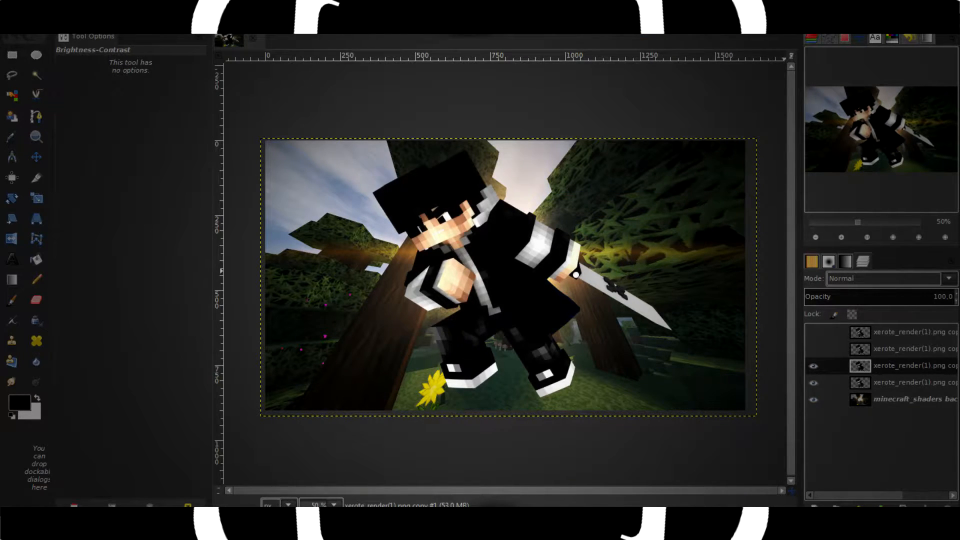
Set the darkened duplicate's blend mode to Overlay and its opacity to 50.
left_click(885, 279)
left_click(896, 140)
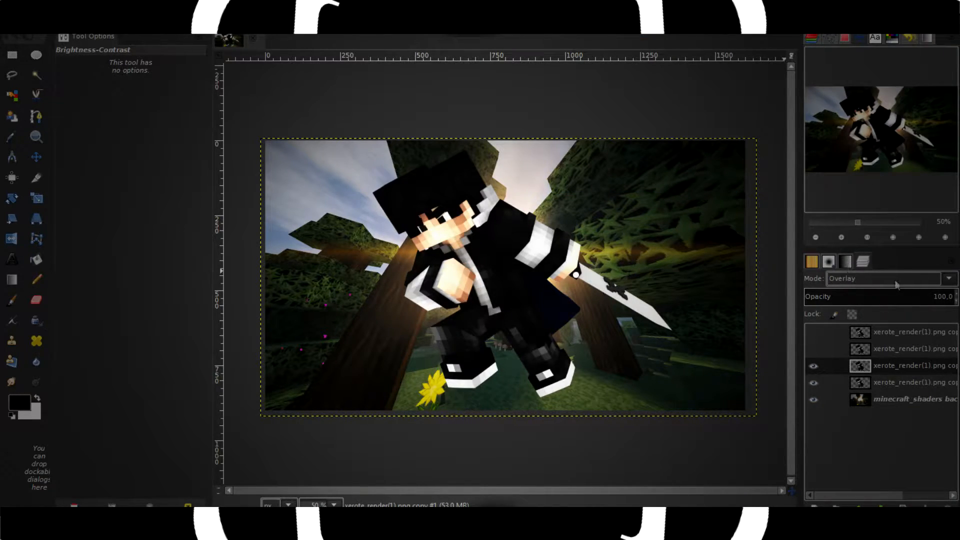
left_click(930, 298)
type("50")
key("Return")
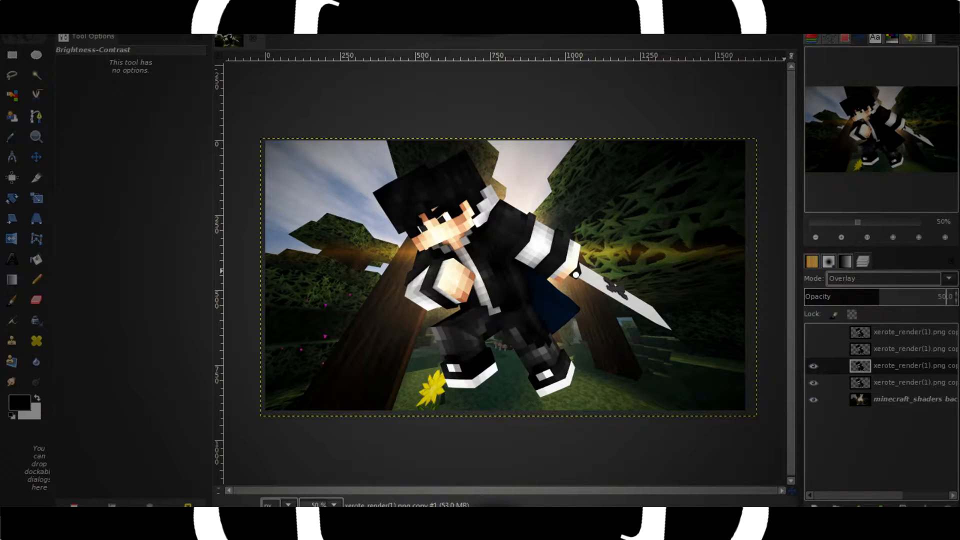
Compare the character with and without the Overlay duplicate by toggling that layer's visibility.
left_click(812, 369)
left_click(812, 369)
left_click(812, 369)
left_click(813, 369)
left_click(814, 365)
left_click(814, 365)
left_click(813, 365)
left_click(813, 365)
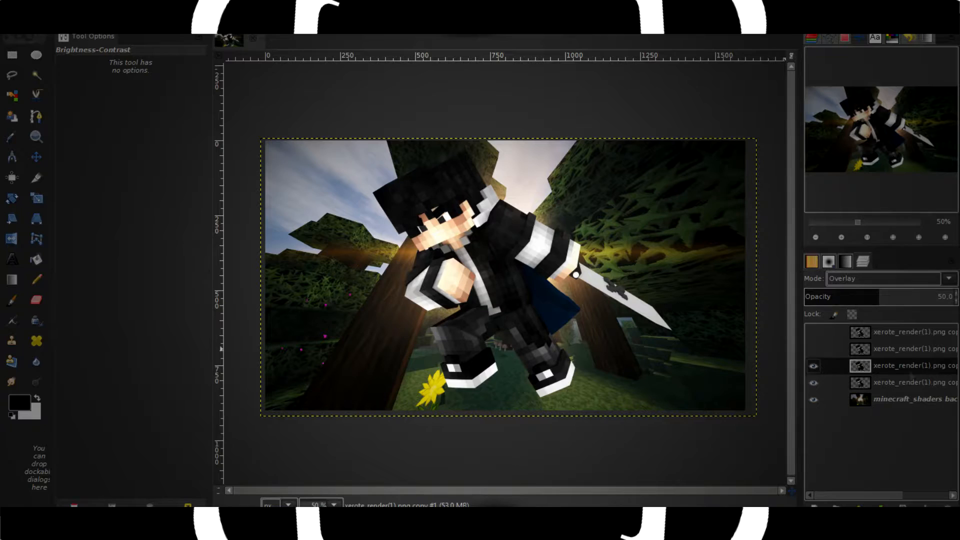
Make the hidden duplicate directly above the Overlay layer visible.
left_click(814, 349)
left_click(814, 349)
left_click(813, 348)
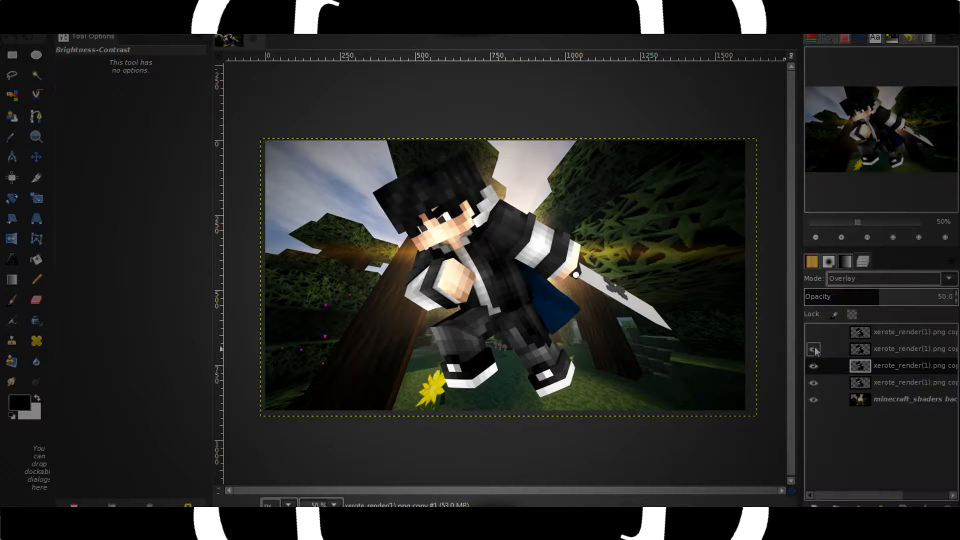
left_click(814, 348)
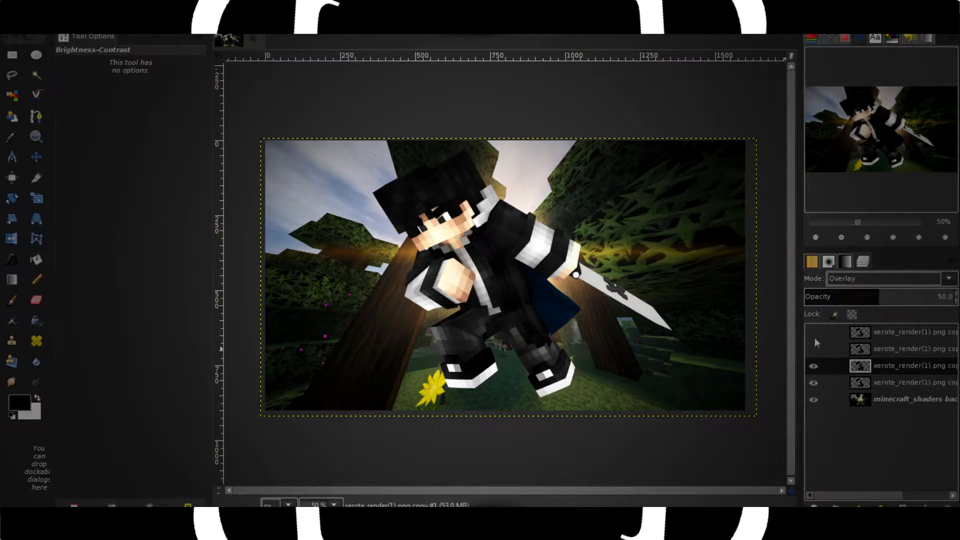
left_click(814, 350)
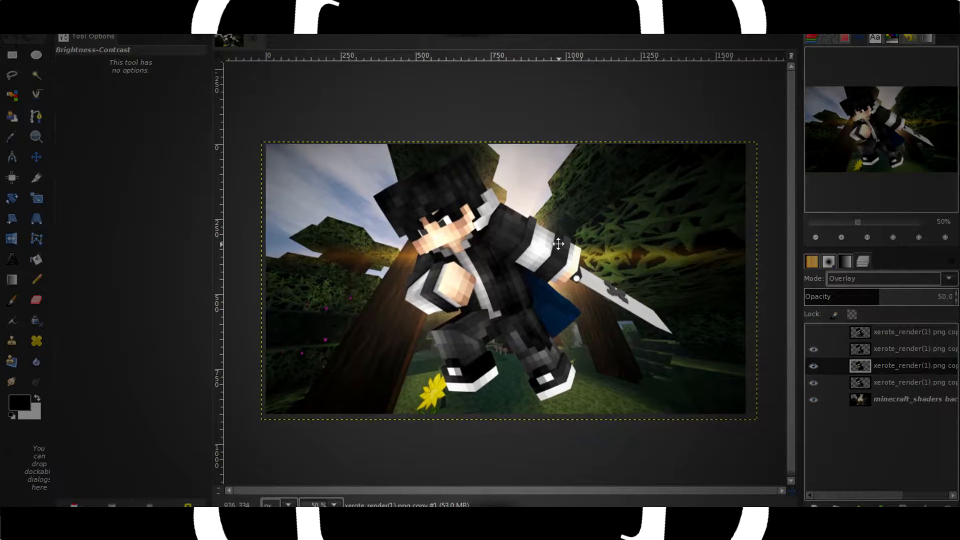
Start the Edge detection filter on the Overlay duplicate, preview the character's face and set the amount to 1.0.
left_click(223, 28)
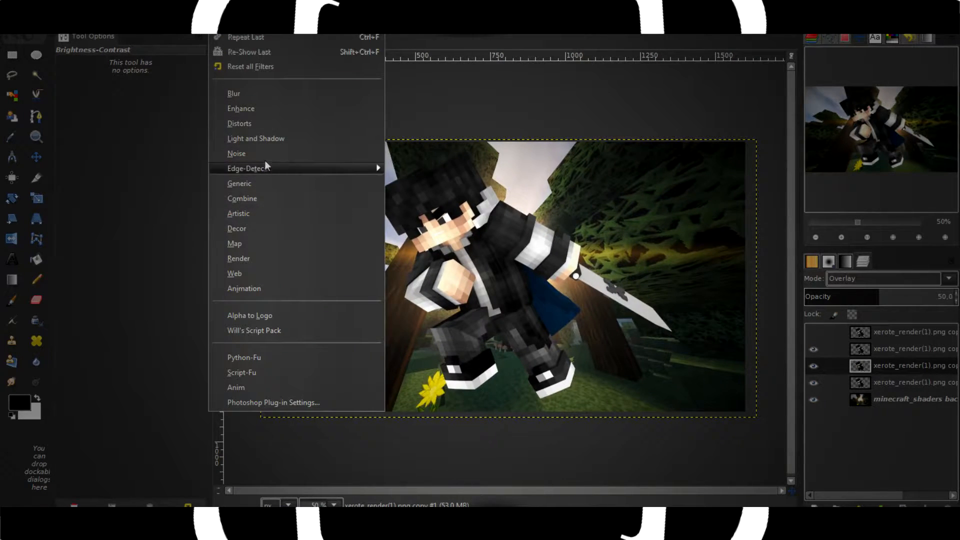
mouse_move(266, 171)
left_click(430, 183)
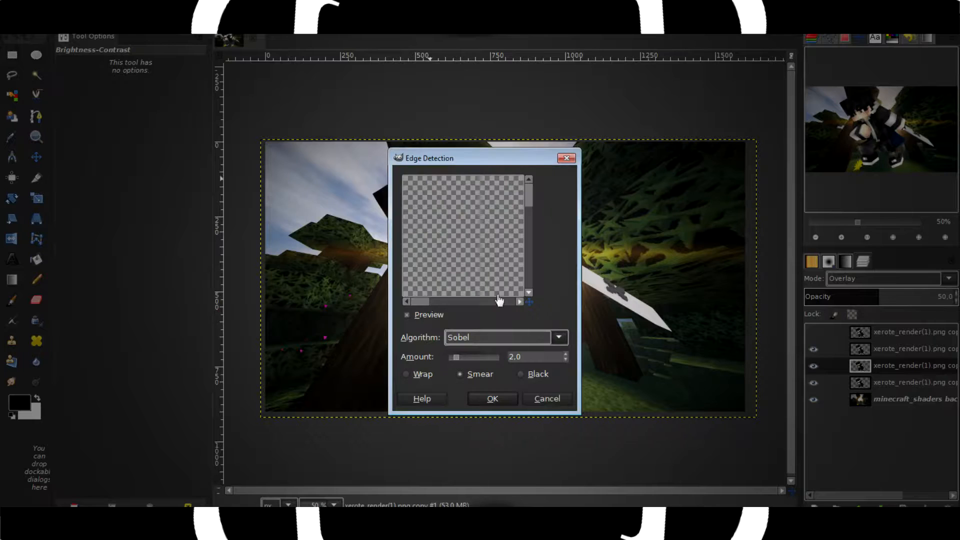
left_click_drag(526, 302, 552, 314)
mouse_move(489, 216)
left_mouse_down()
mouse_move(448, 230)
mouse_move(501, 216)
left_mouse_up()
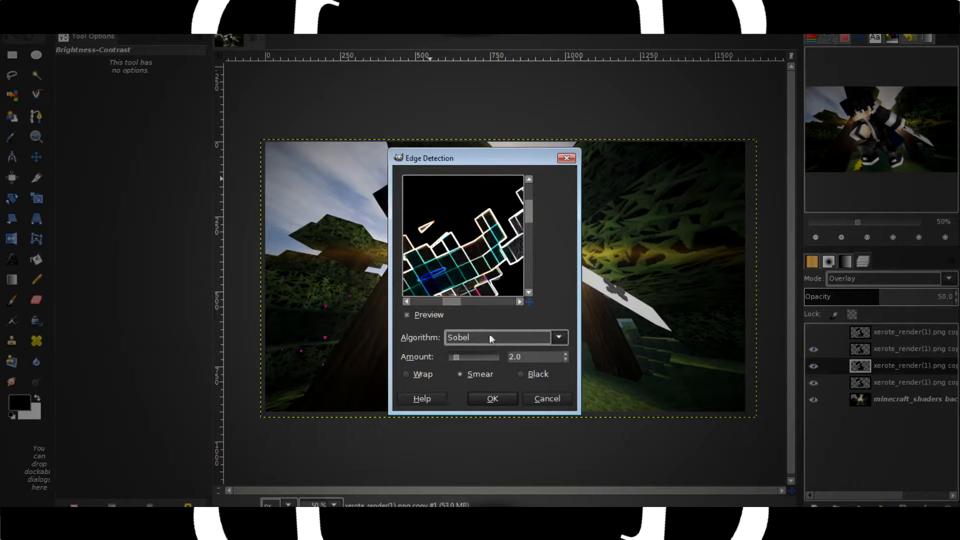
left_click_drag(457, 360, 411, 363)
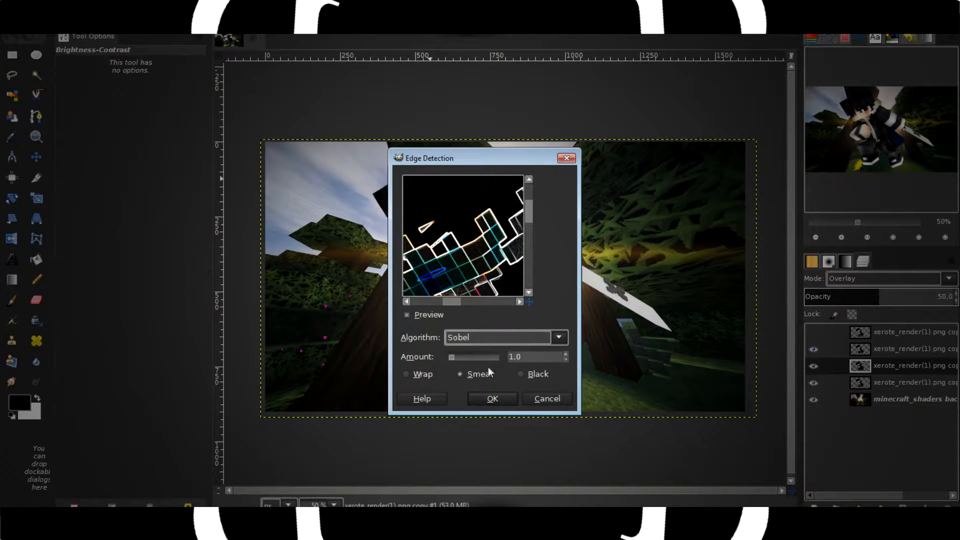
left_click_drag(497, 360, 395, 359)
Try the Gradient algorithm, switch to Prewitt compass and apply the edge detection to the Overlay duplicate.
left_click(462, 337)
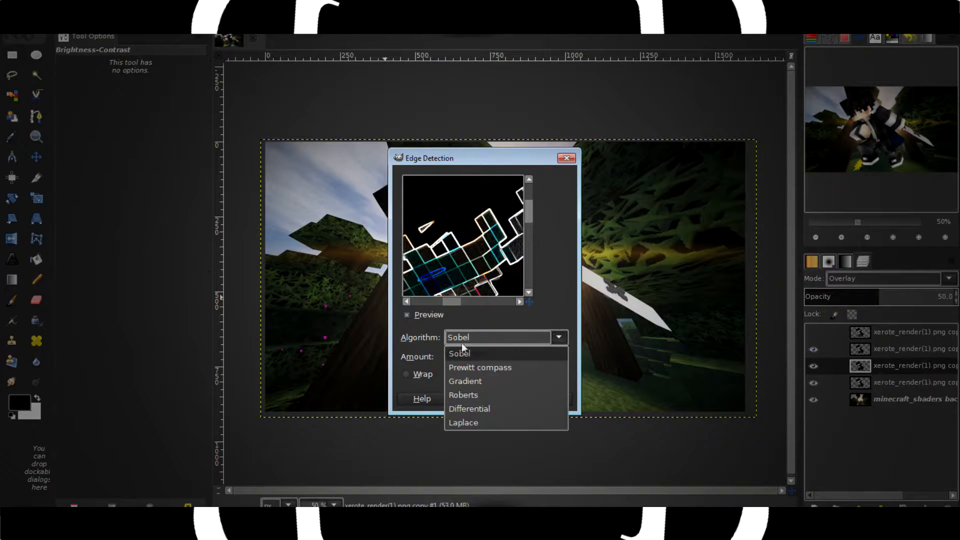
left_click(469, 380)
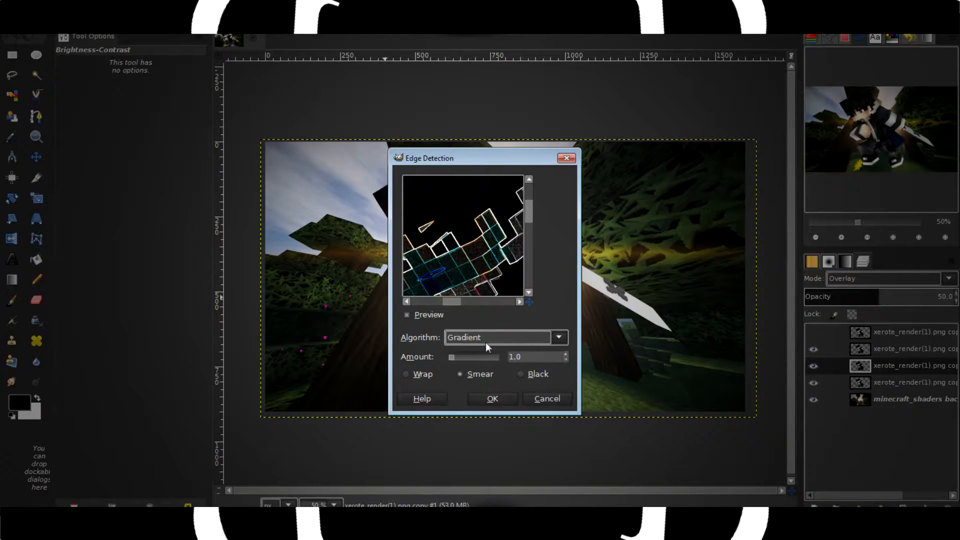
left_click(485, 340)
left_click(485, 368)
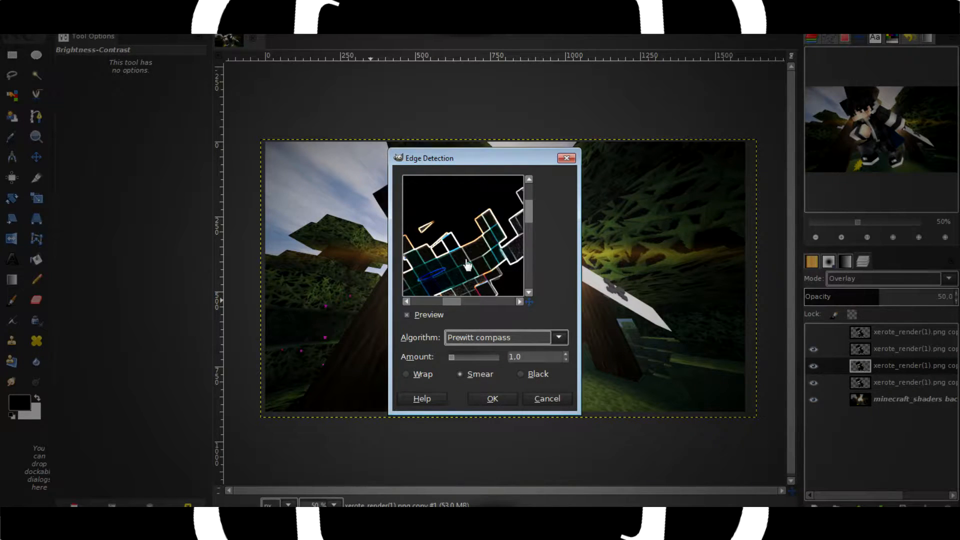
left_click(505, 398)
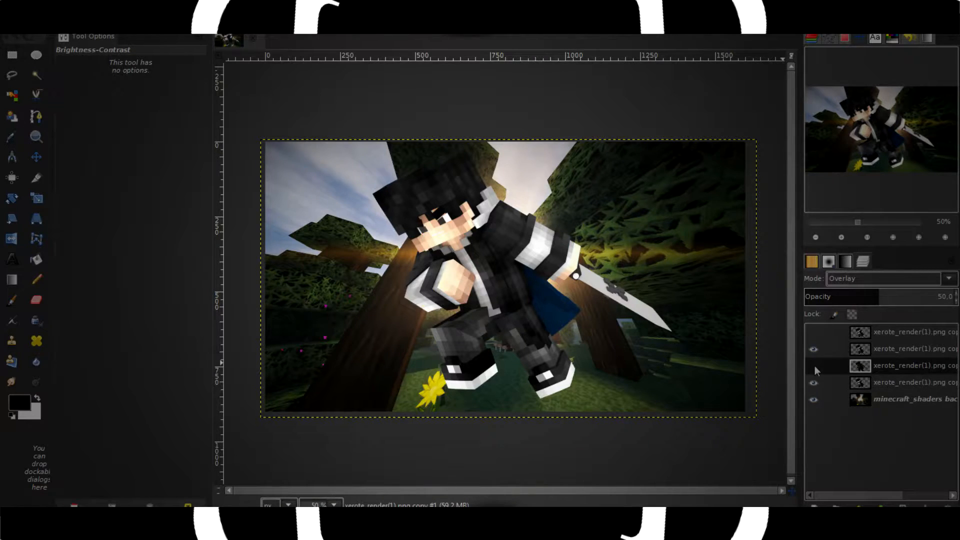
Undo the edge detection on the Overlay duplicate.
left_click(20, 31)
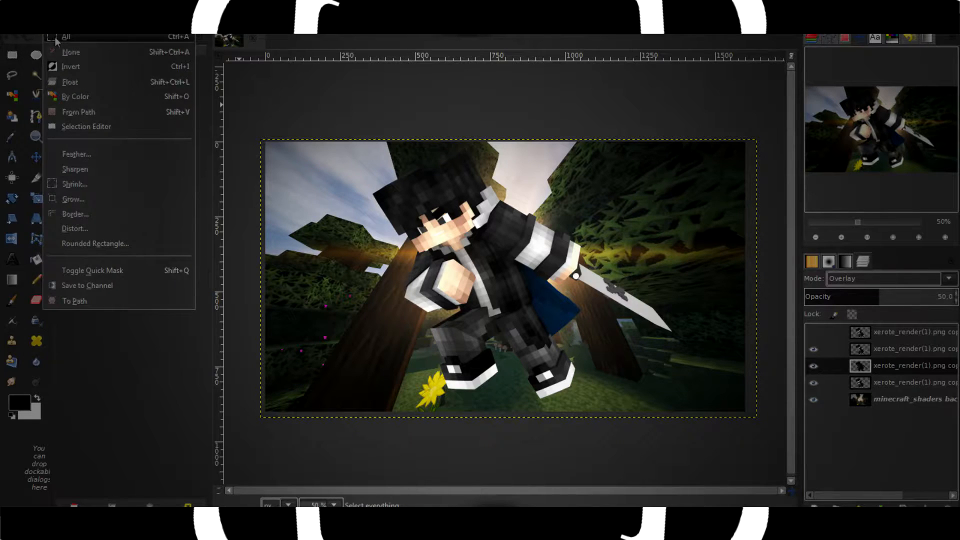
left_click(384, 176)
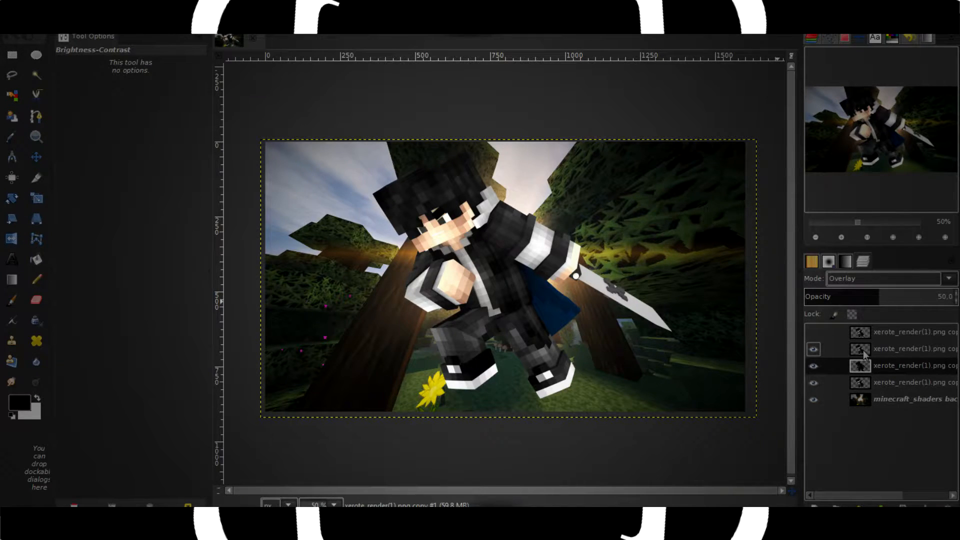
left_click(51, 36)
left_click(50, 36)
Repeat the last edge detection filter on the visible duplicate directly above the Overlay layer and inspect the outlines.
left_click(883, 350)
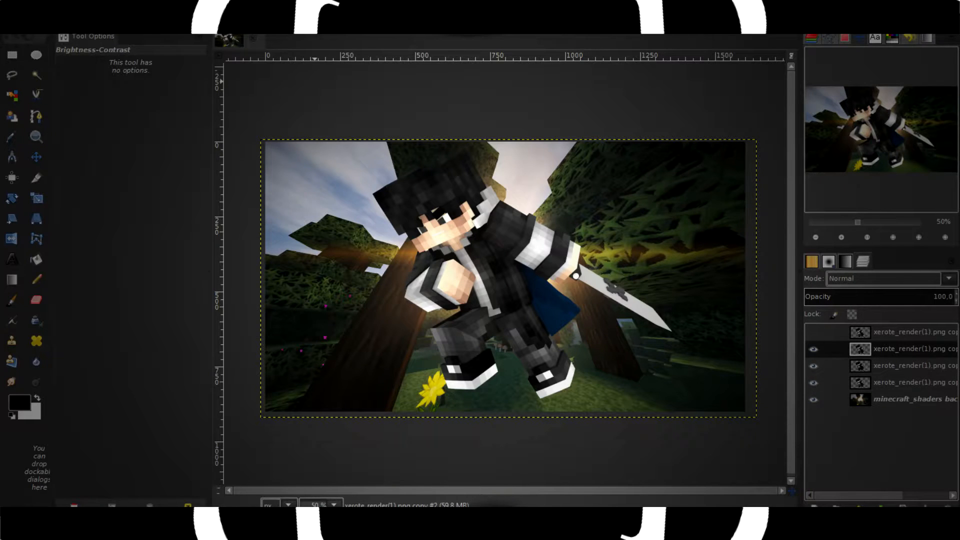
left_click(222, 28)
left_click(246, 39)
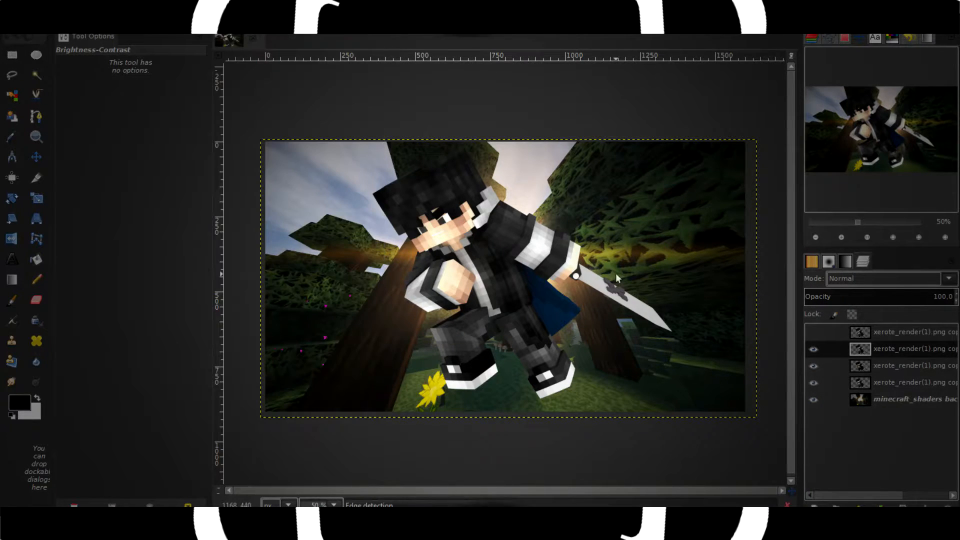
scroll(520, 293, "up", 4)
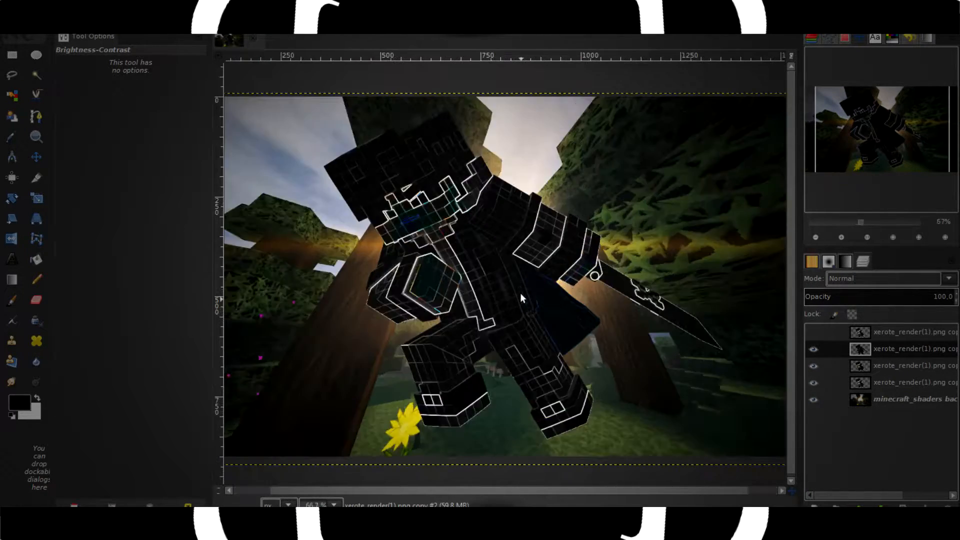
scroll(520, 292, "down", 4)
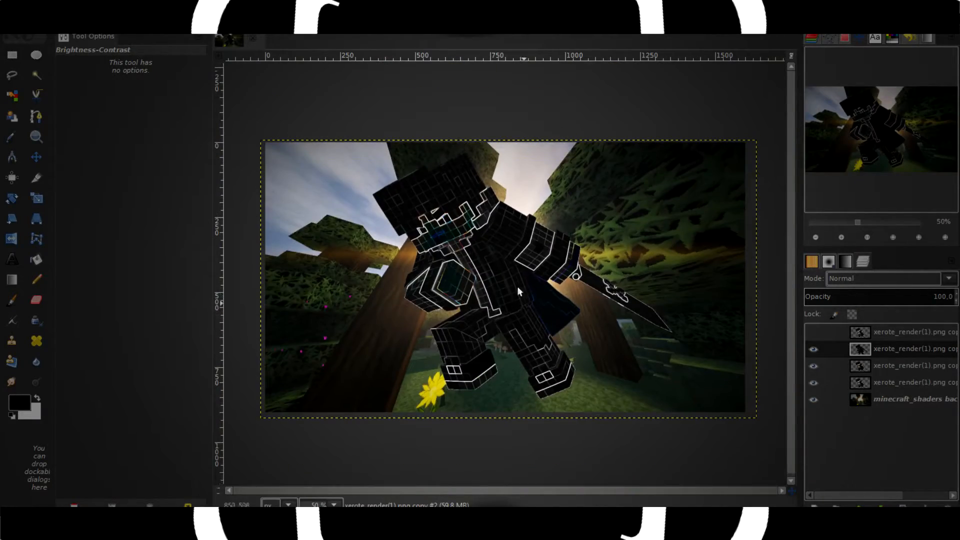
Set the edge-detected layer's blending mode to Dodge and inspect the effect on the character's face.
scroll(487, 262, "up", 4)
scroll(503, 270, "down", 4)
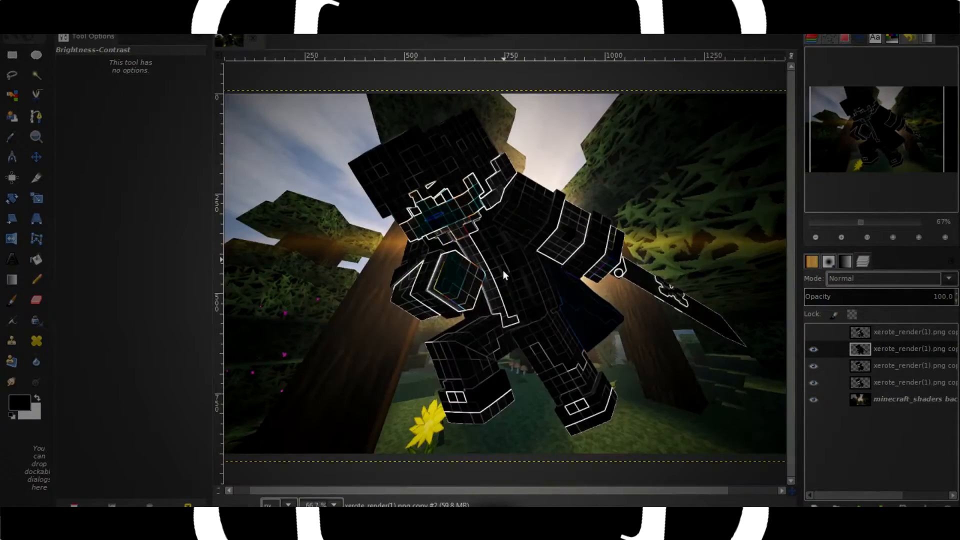
scroll(506, 273, "up", 1)
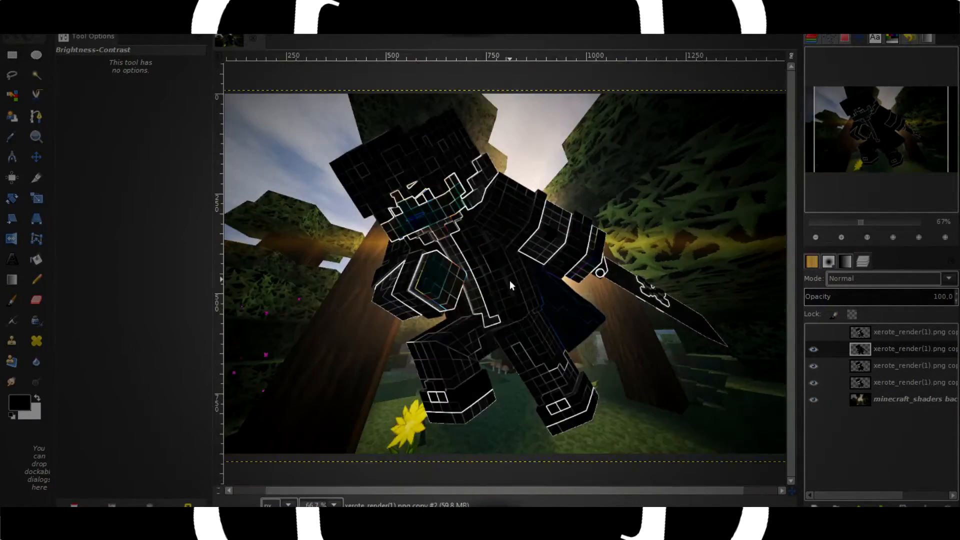
left_click(881, 288)
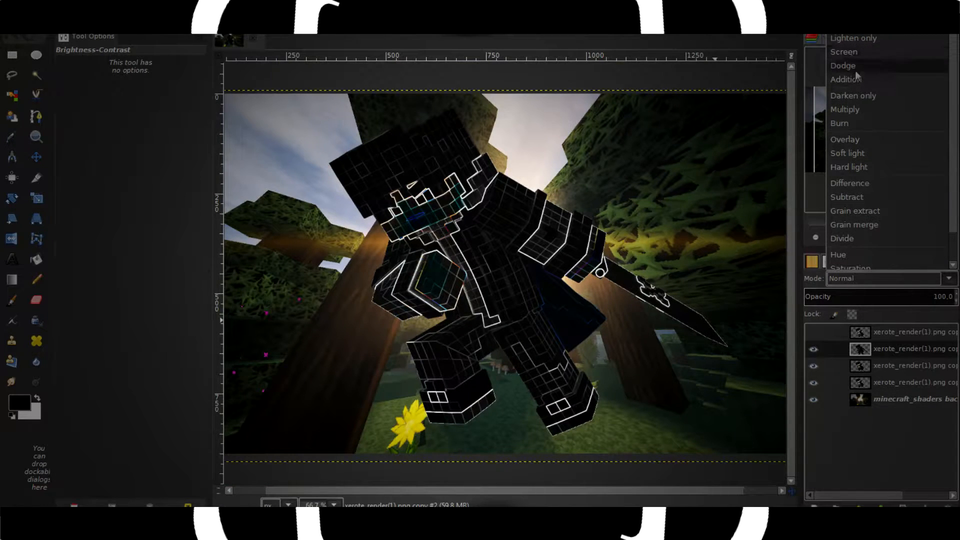
left_click(856, 70)
scroll(443, 223, "up", 4)
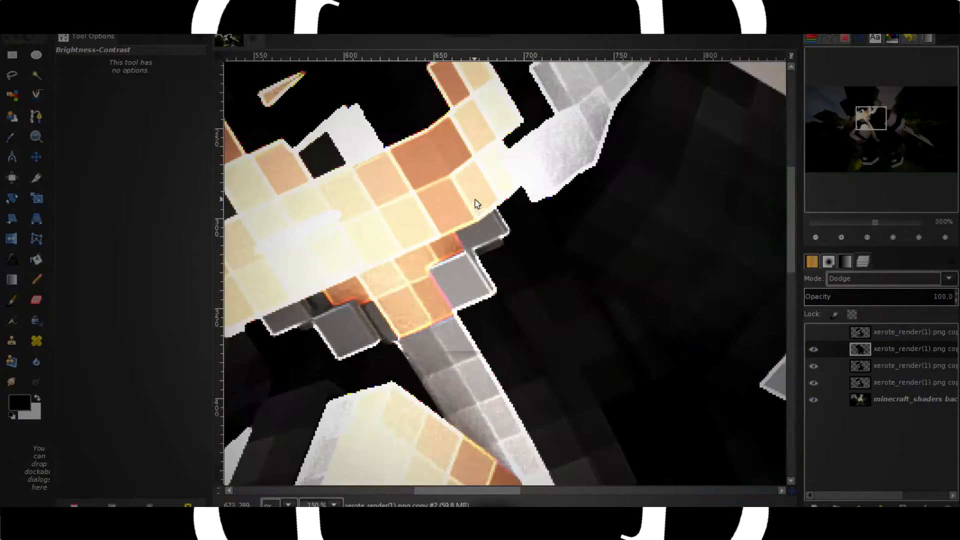
scroll(479, 220, "down", 4)
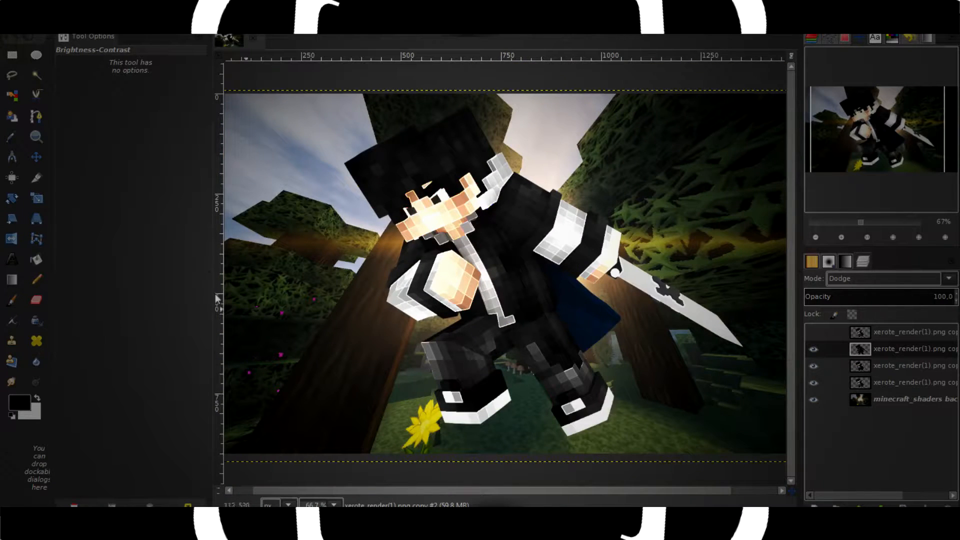
Partially erase the Dodge layer over the character using the Eraser at size 464.99 and opacity 50.
left_click(36, 300)
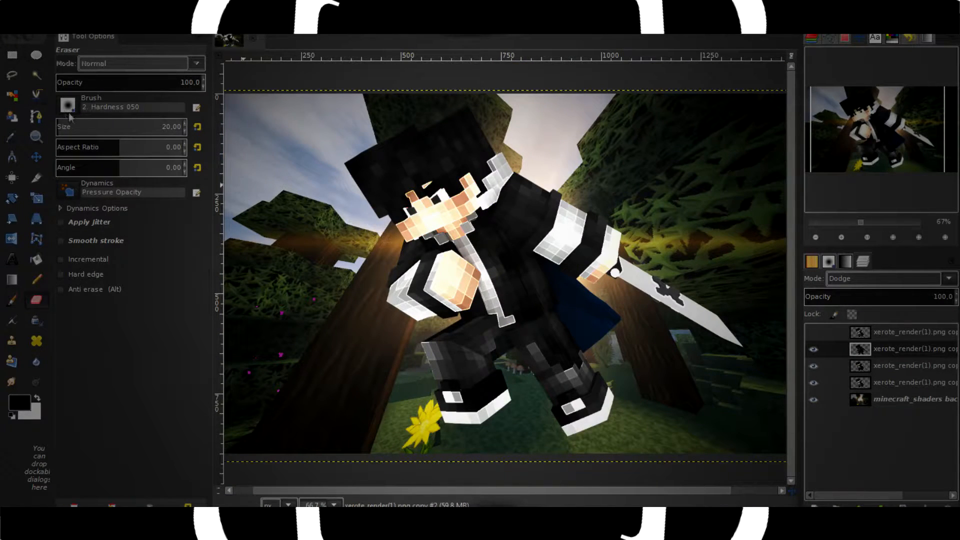
left_click(123, 128)
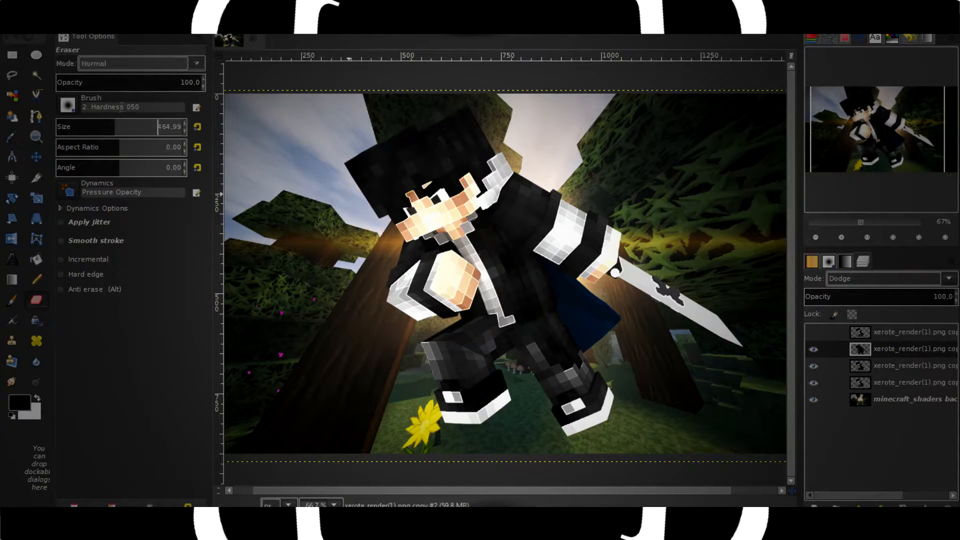
left_click(154, 83)
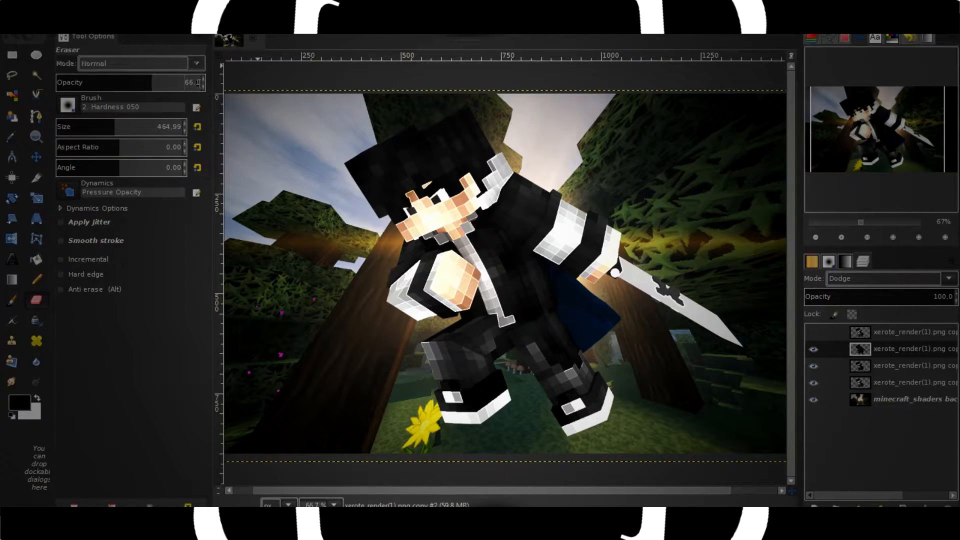
type("50")
key("Return")
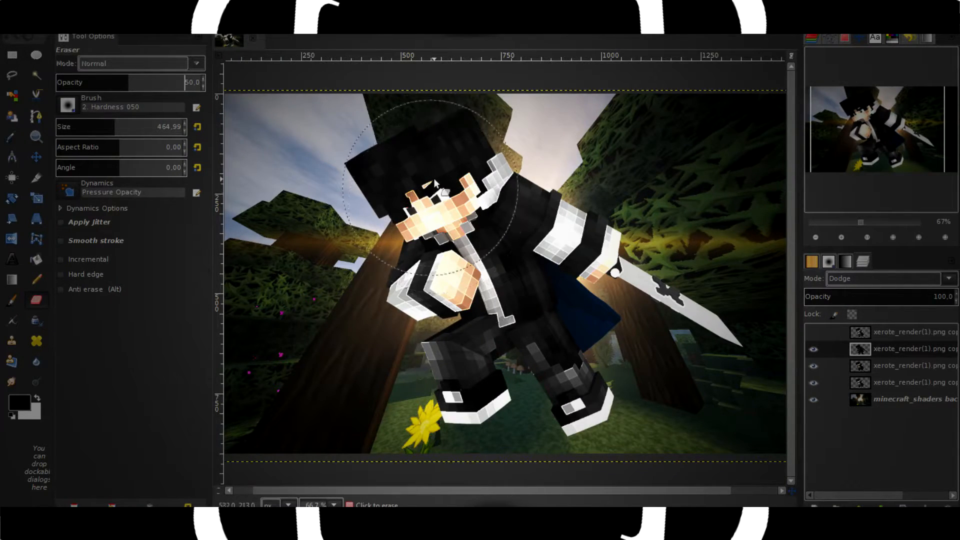
scroll(470, 256, "up", 5)
scroll(480, 235, "down", 6)
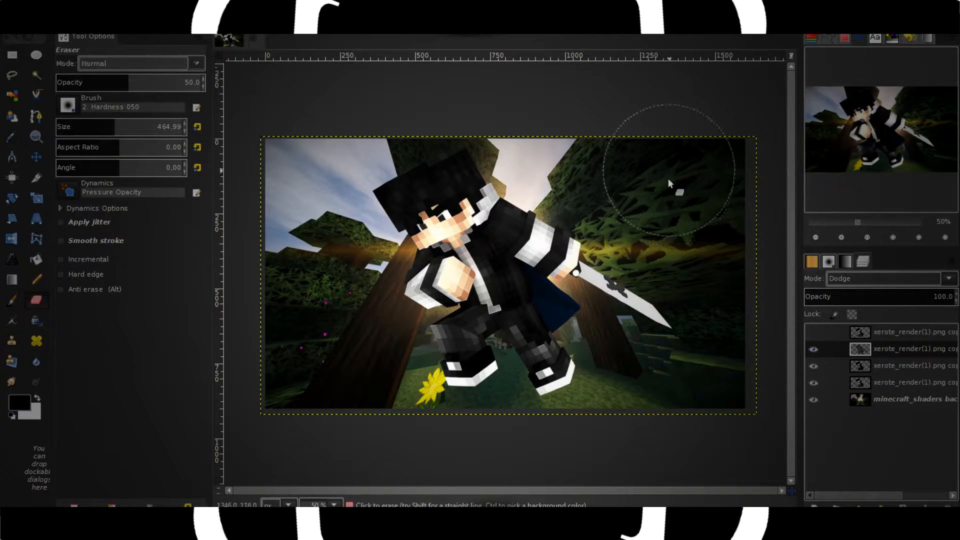
scroll(450, 235, "up", 5)
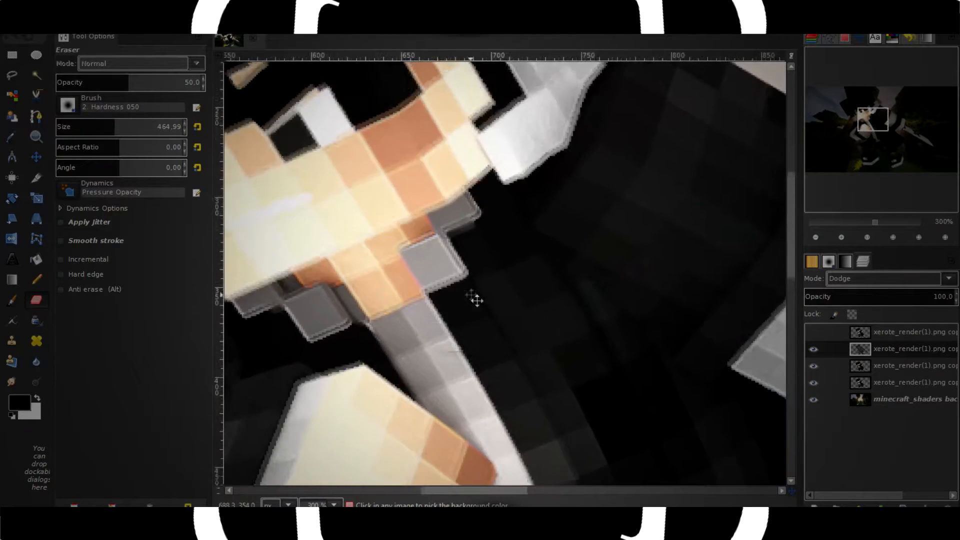
left_click_drag(476, 300, 504, 328)
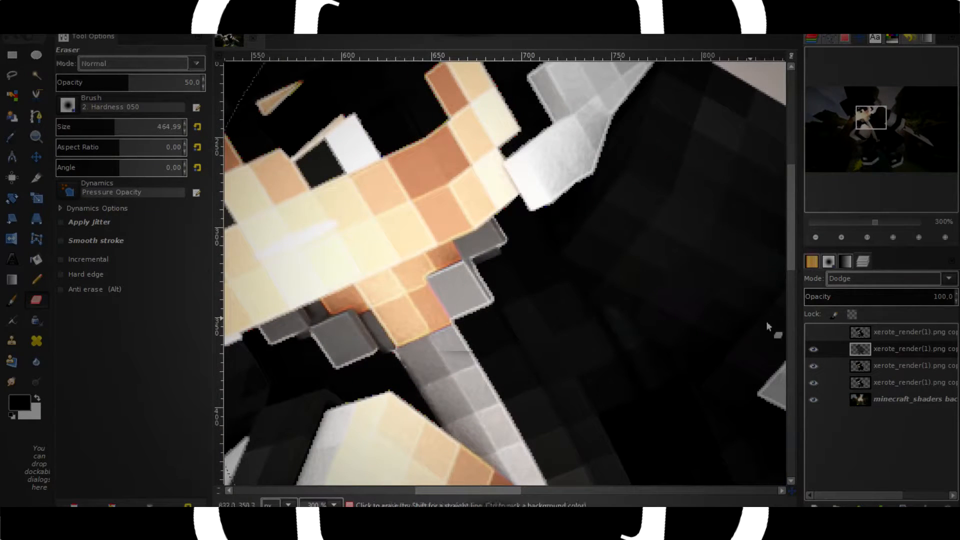
Compare the Edge, layer mode and Eraser states in the undo history, ending on the Eraser state.
left_click(910, 39)
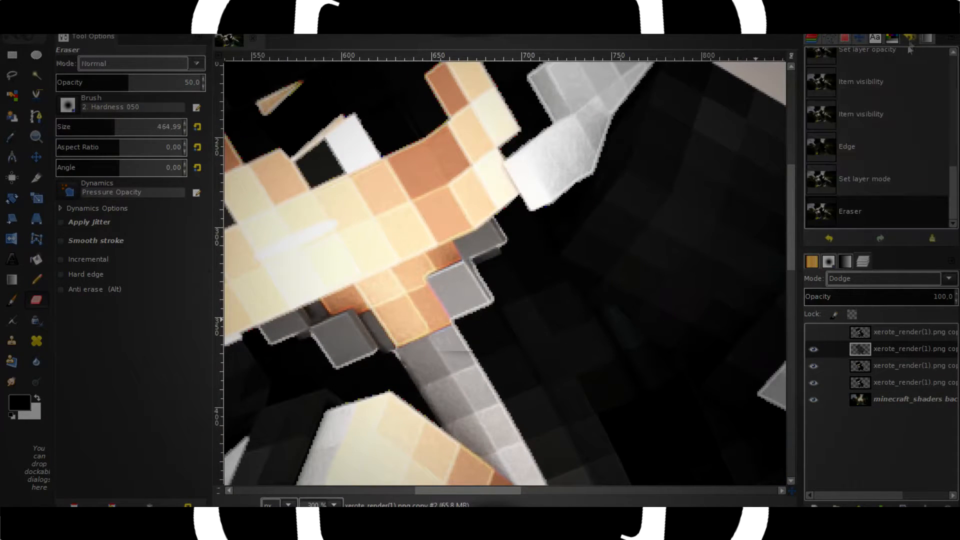
left_click(850, 179)
left_click(855, 206)
left_click(855, 192)
left_click(854, 212)
left_click(845, 234)
left_click(845, 234)
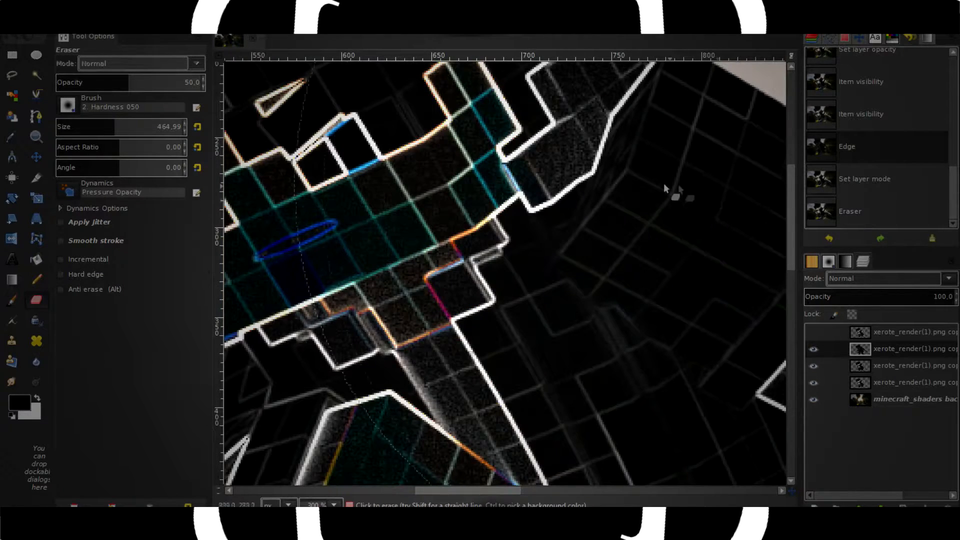
left_click(850, 211)
Reduce the Dodge layer's opacity to 62.4.
scroll(567, 244, "down", 4)
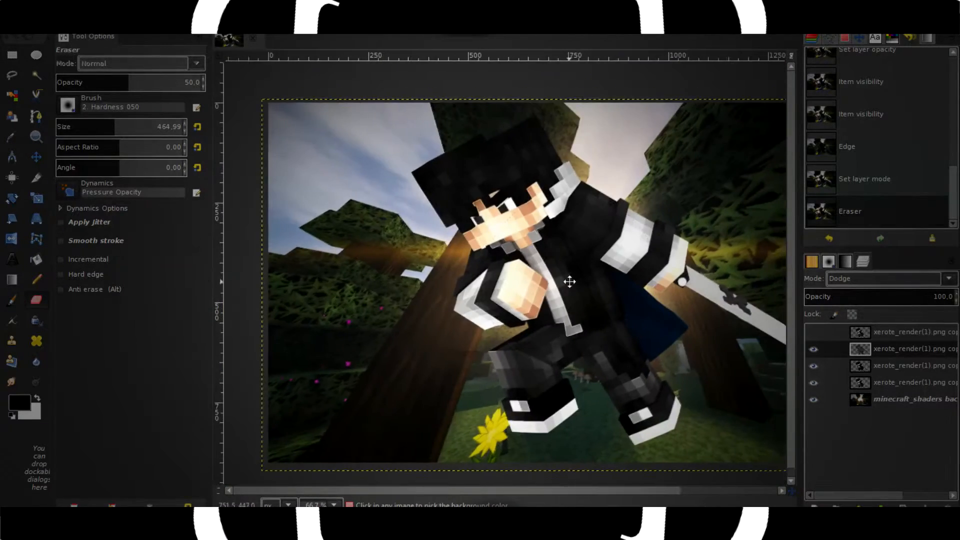
scroll(570, 281, "up", 2)
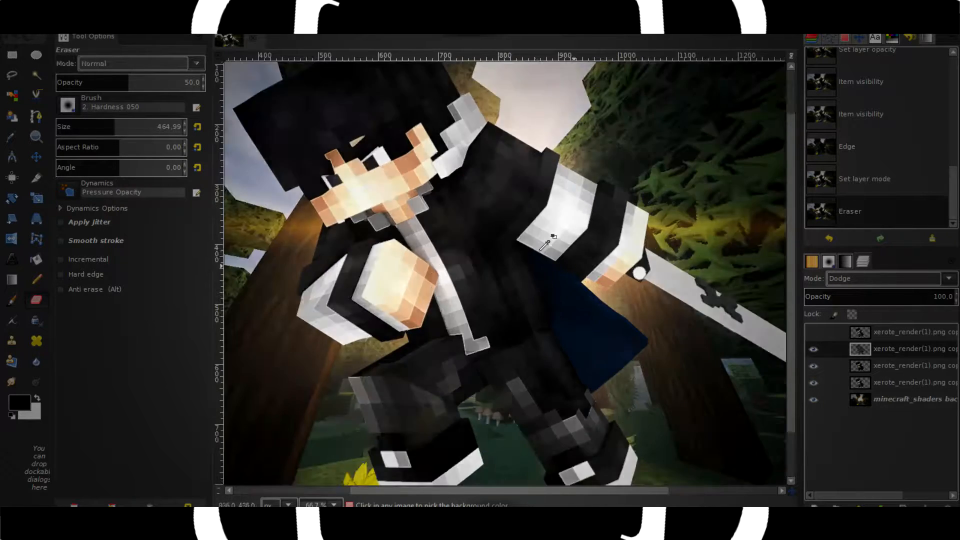
scroll(544, 246, "up", 2)
left_click(883, 296)
mouse_move(883, 297)
left_mouse_down()
mouse_move(948, 299)
mouse_move(855, 297)
mouse_move(956, 298)
mouse_move(896, 304)
left_mouse_up()
scroll(536, 268, "down", 1)
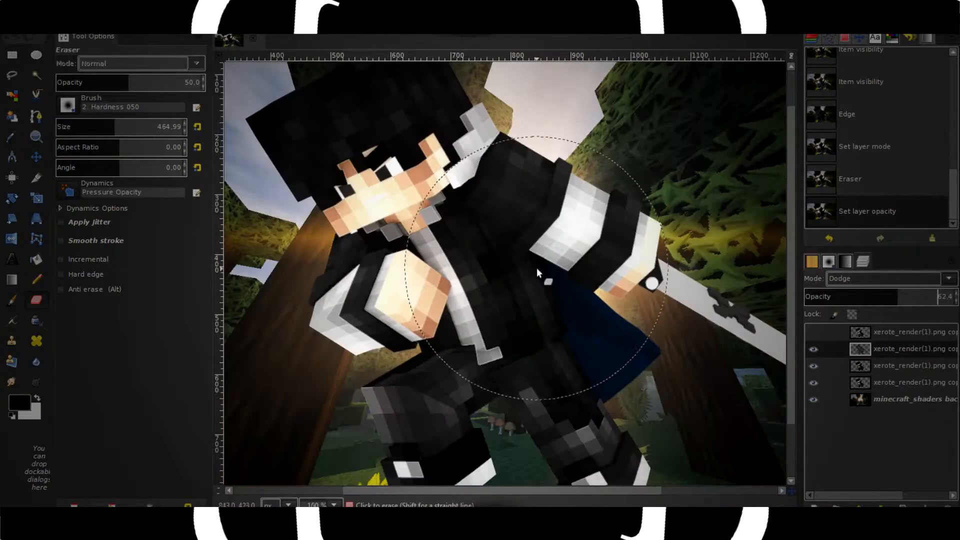
Toggle the Dodge layer's visibility several times to compare the character with and without it, leaving it shown.
left_click(813, 349)
left_click(814, 349)
left_click(814, 349)
left_click(814, 349)
left_click(814, 349)
left_click(814, 349)
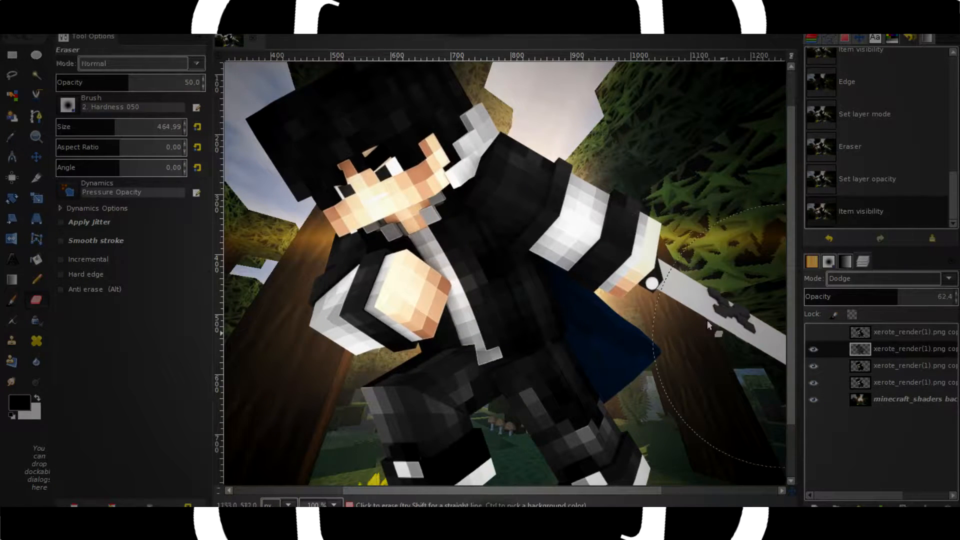
Select the hidden topmost duplicate of the character render and start the Chrome Image photo effect on it.
left_click(875, 334)
left_click(254, 28)
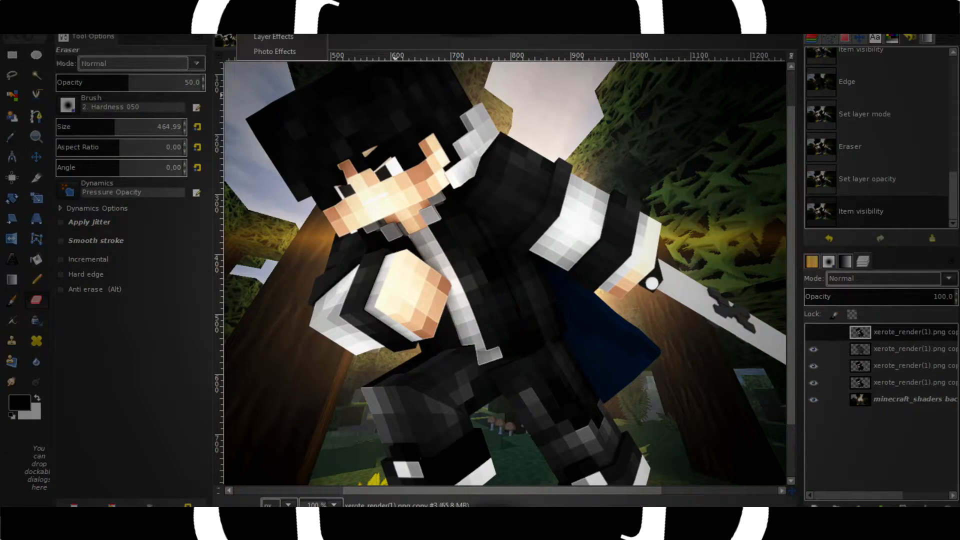
mouse_move(136, 28)
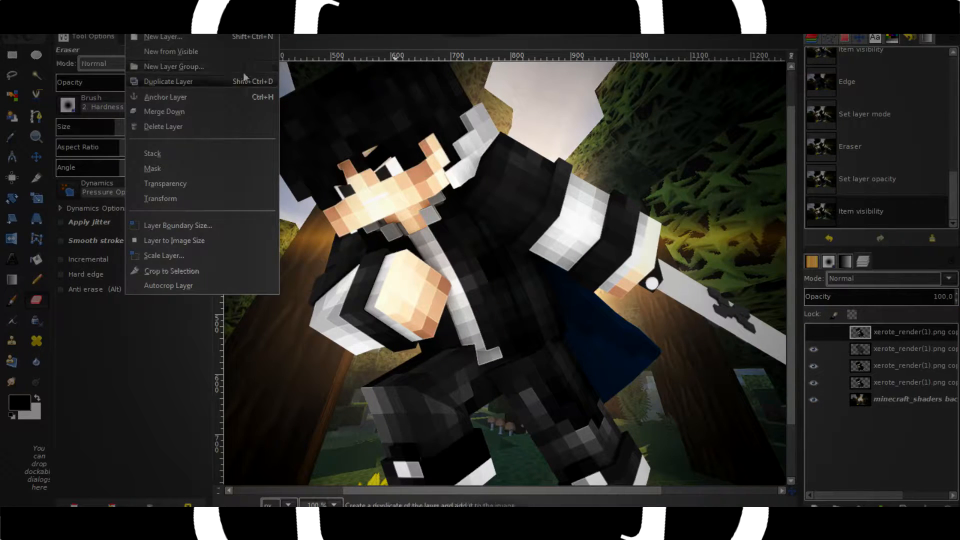
mouse_move(254, 28)
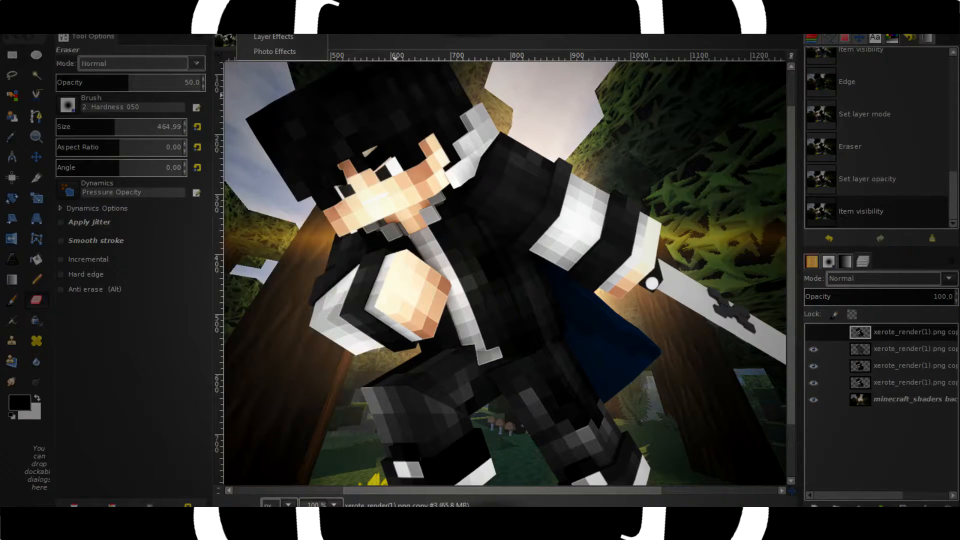
mouse_move(275, 50)
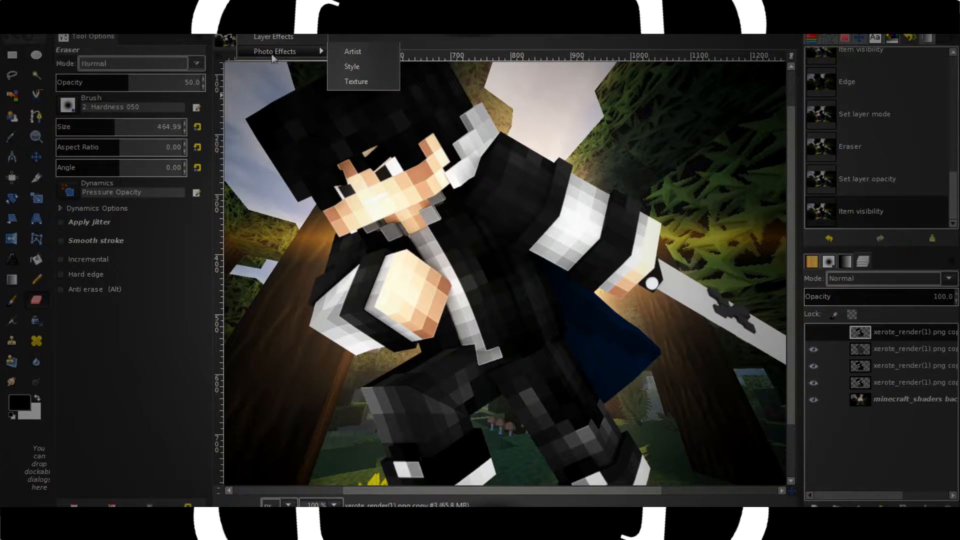
mouse_move(358, 50)
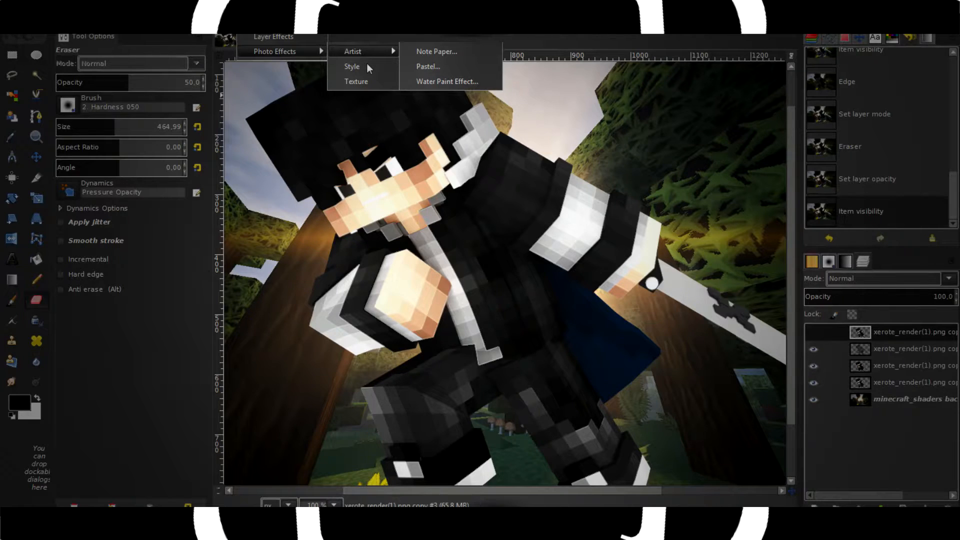
mouse_move(365, 66)
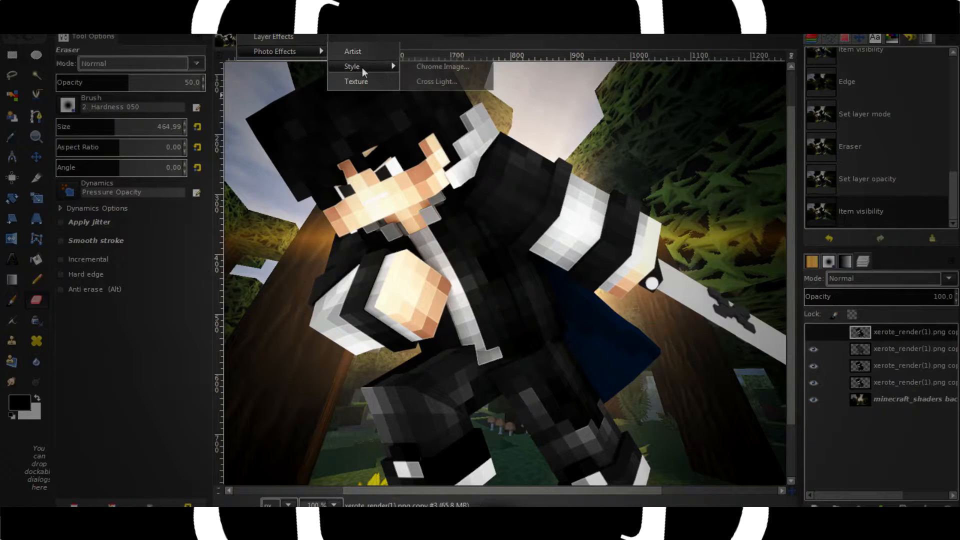
left_click(446, 60)
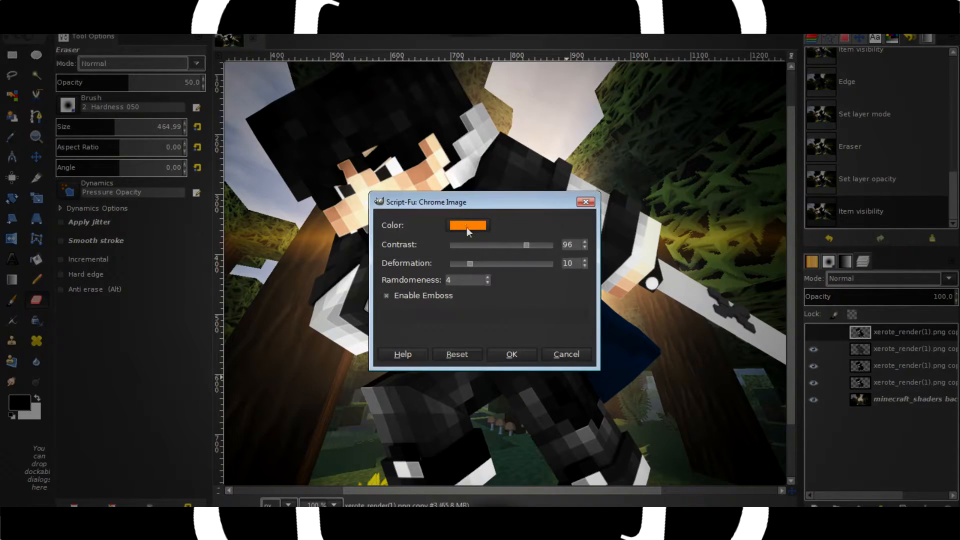
Set the chrome color to white (ffffff) and the randomness to 2, and apply the Chrome Image effect.
left_click(481, 230)
left_click_drag(443, 263, 530, 394)
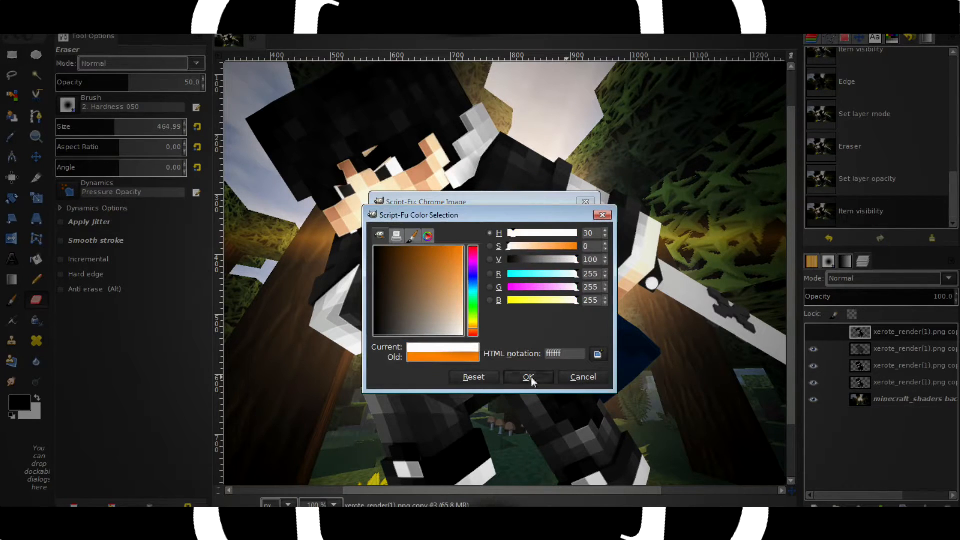
left_click(529, 377)
left_click(486, 283)
left_click(486, 283)
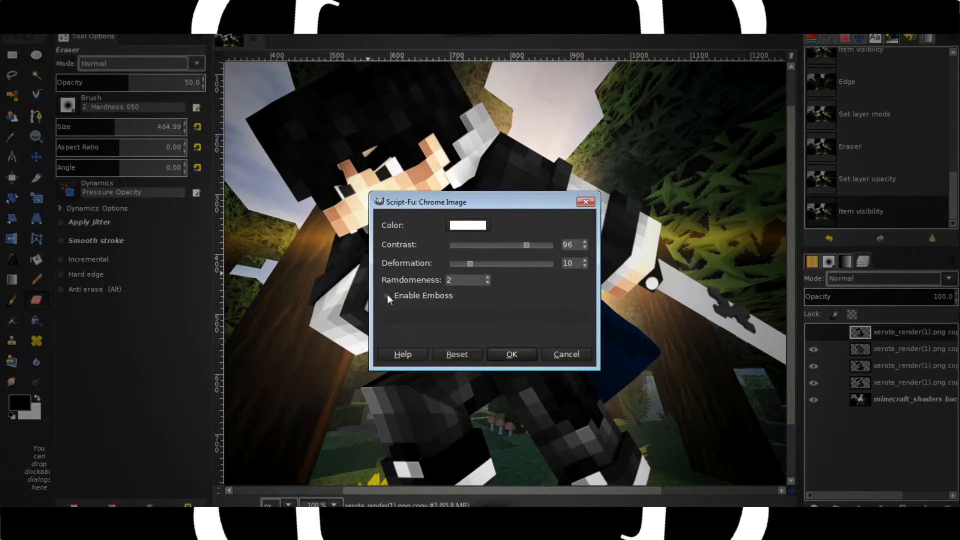
left_click(531, 358)
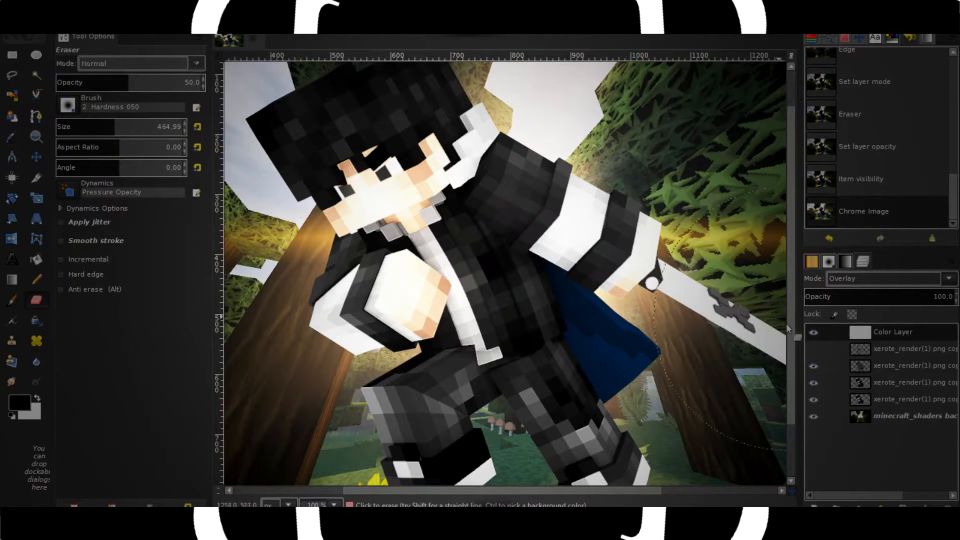
Make the chromed character layer visible and delete the Color Layer above it.
left_click(820, 349)
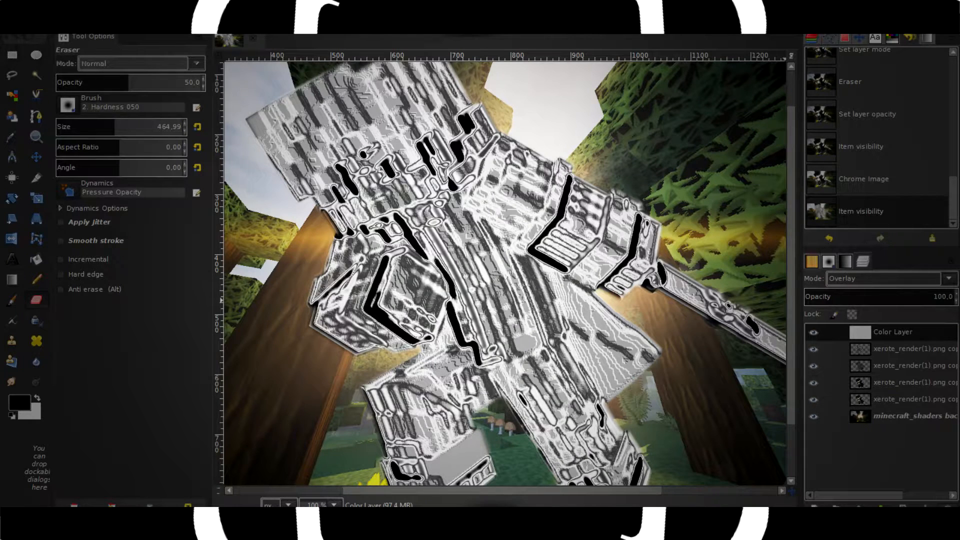
left_click(947, 506)
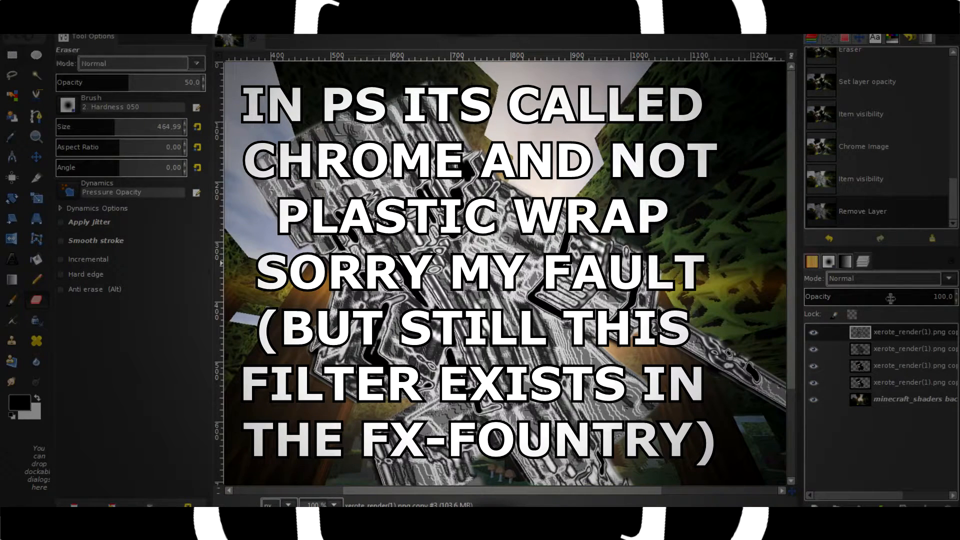
Set the chromed layer's blending mode to Soft light and its opacity to 12.8.
left_click(867, 279)
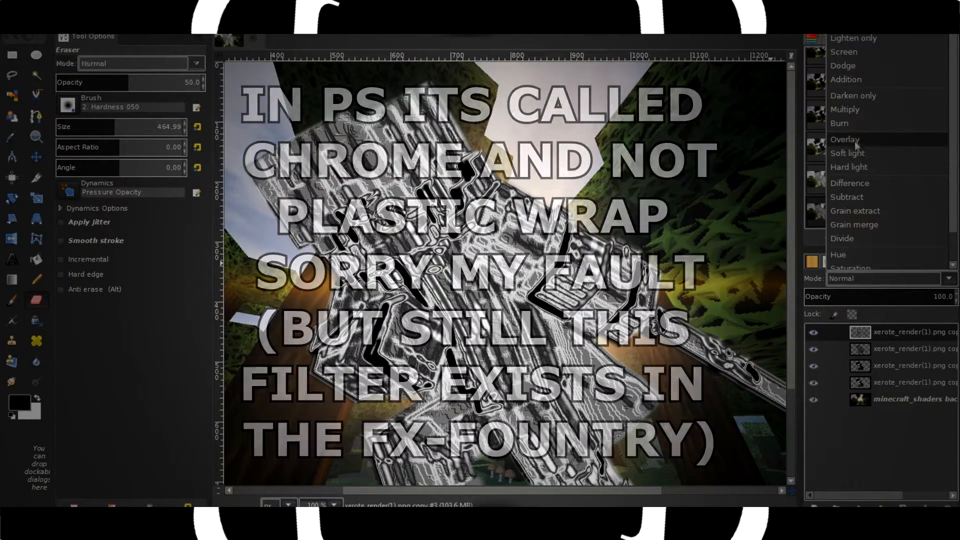
left_click(848, 158)
scroll(439, 285, "up", 3)
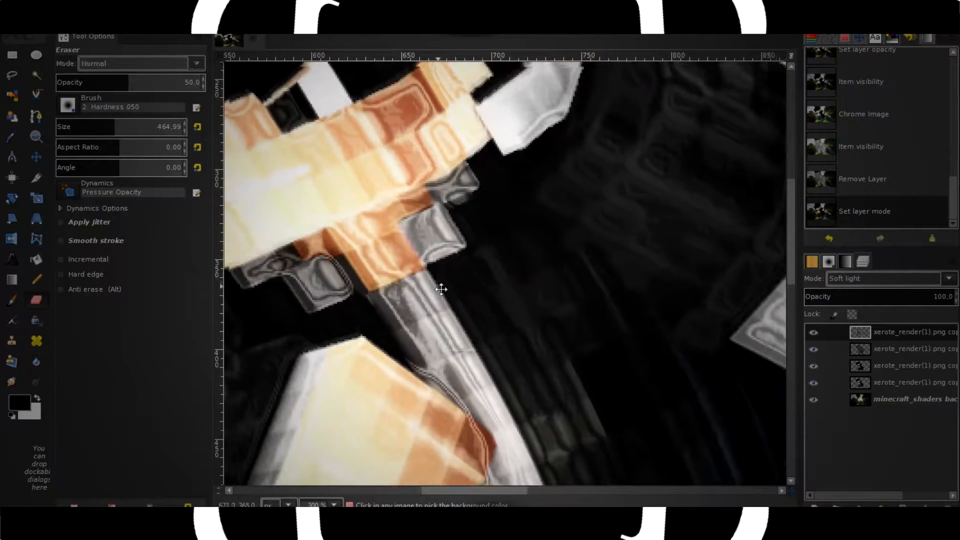
left_click_drag(511, 351, 525, 362)
left_click_drag(890, 296, 823, 298)
scroll(667, 295, "down", 4)
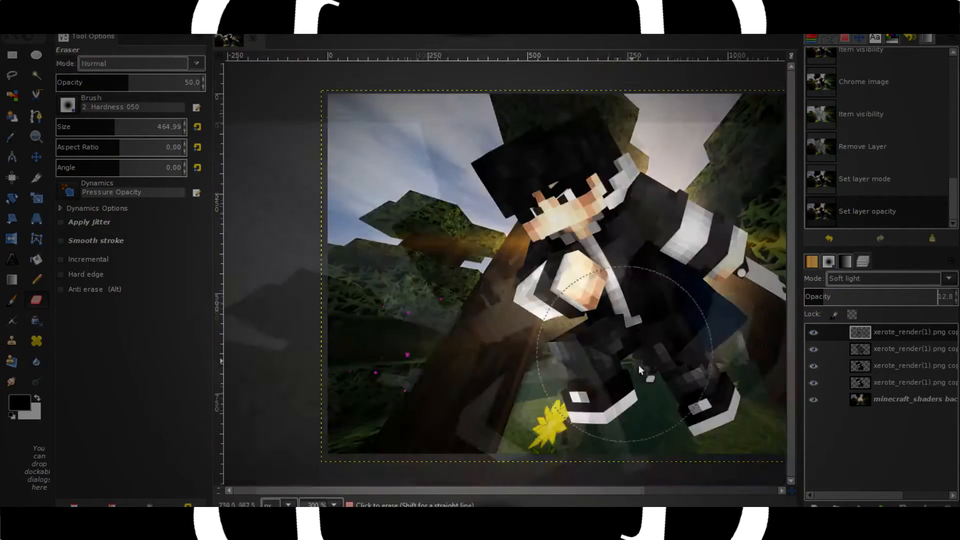
Toggle the chromed layer's visibility to compare its effect and examine the blue cape and sleeve up close.
left_click(813, 332)
left_click(814, 332)
scroll(670, 328, "up", 5)
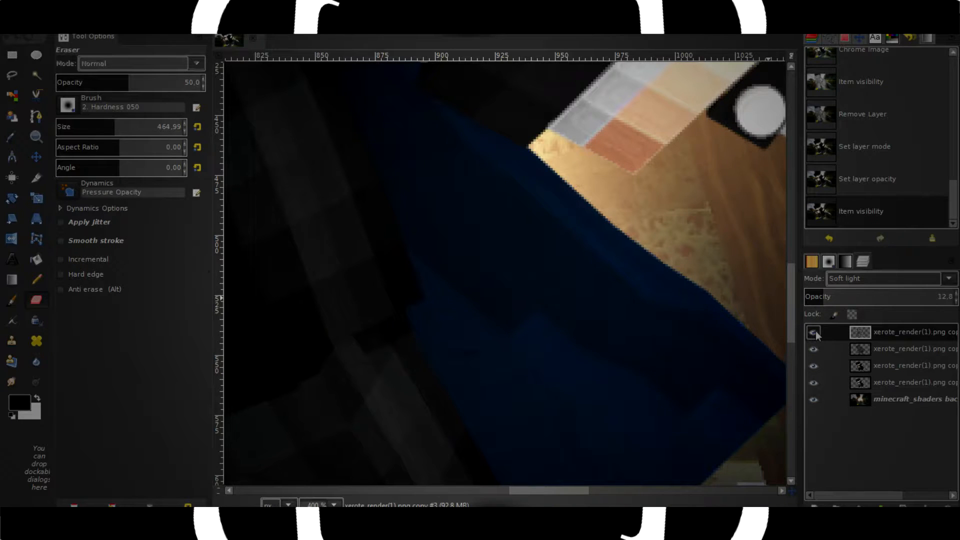
scroll(495, 305, "down", 2)
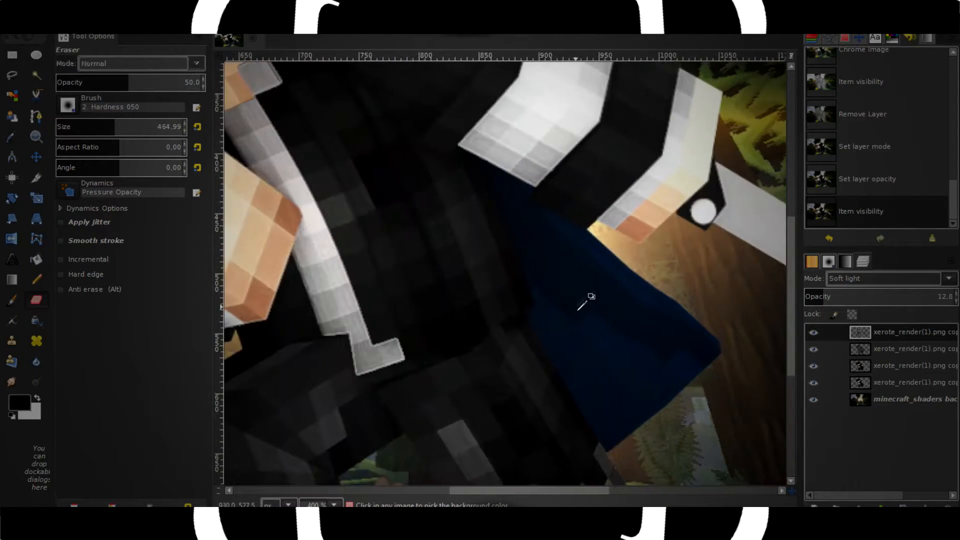
Open texture iron.jpg from the GIMP Effects BackGrounds folder as a new layer above the character layers.
scroll(591, 297, "down", 6)
scroll(518, 267, "up", 1)
left_click_drag(518, 266, 514, 267)
left_click_drag(623, 328, 611, 324)
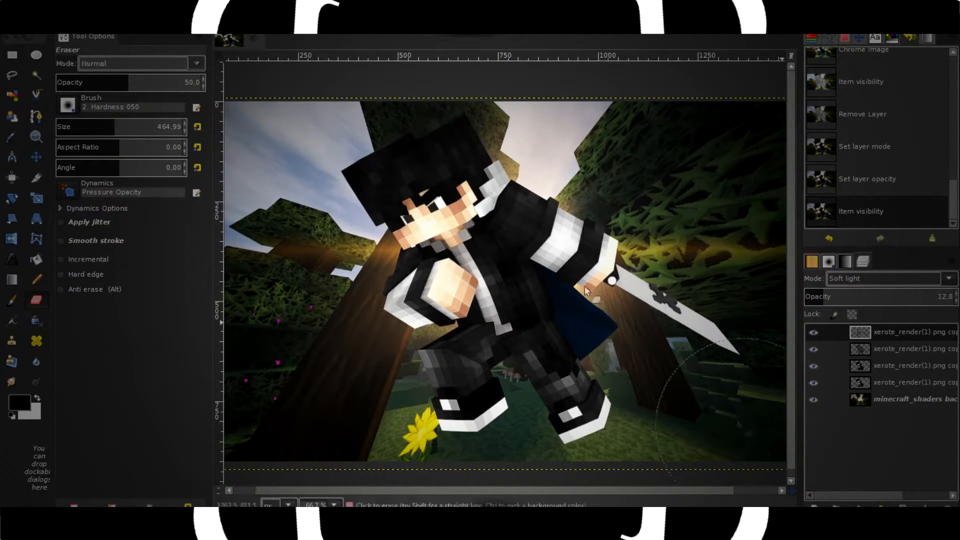
left_click(9, 31)
left_click(50, 81)
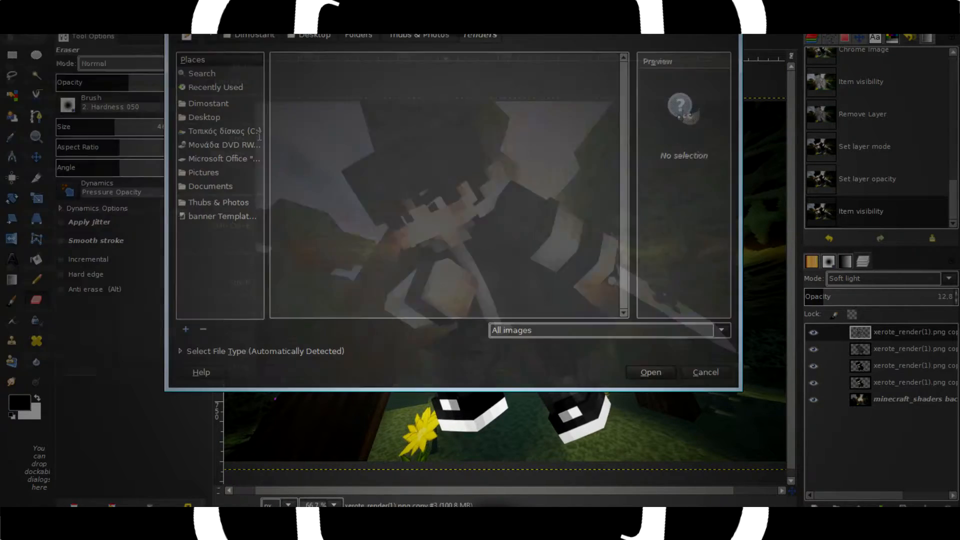
left_click(222, 204)
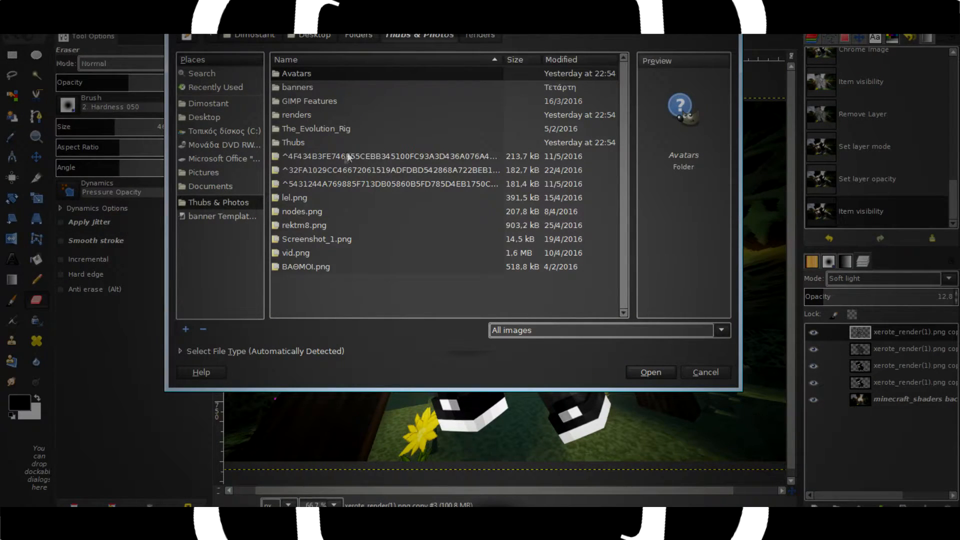
double_click(327, 103)
left_click(323, 86)
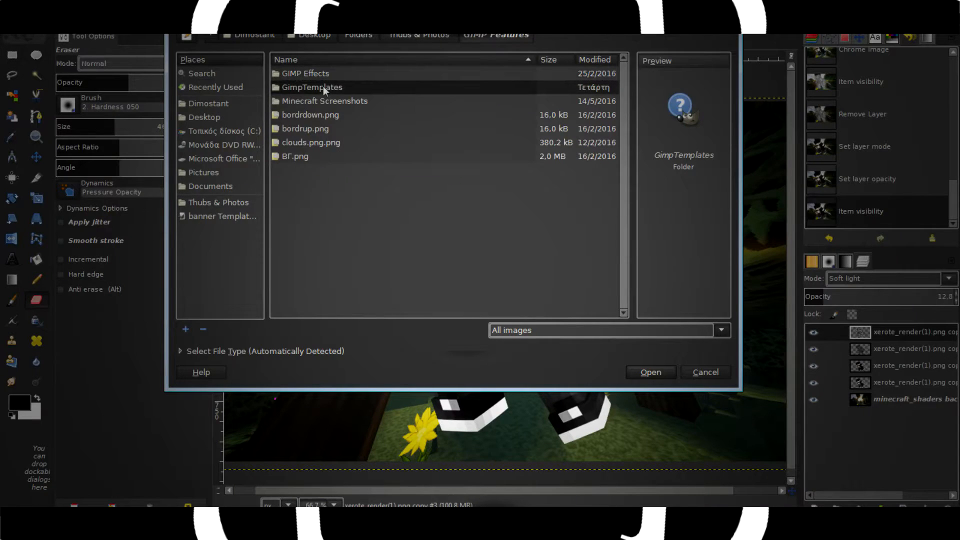
double_click(320, 74)
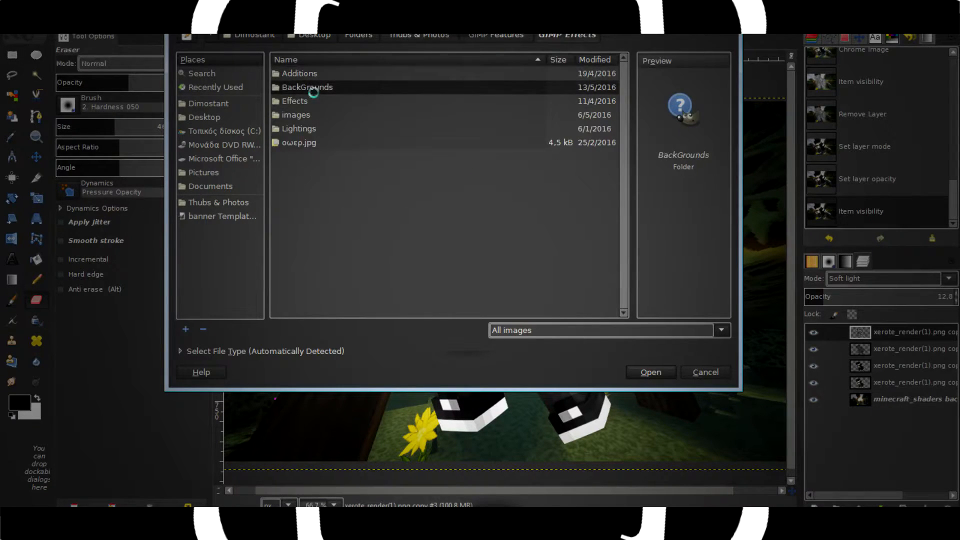
double_click(312, 88)
left_click(324, 292)
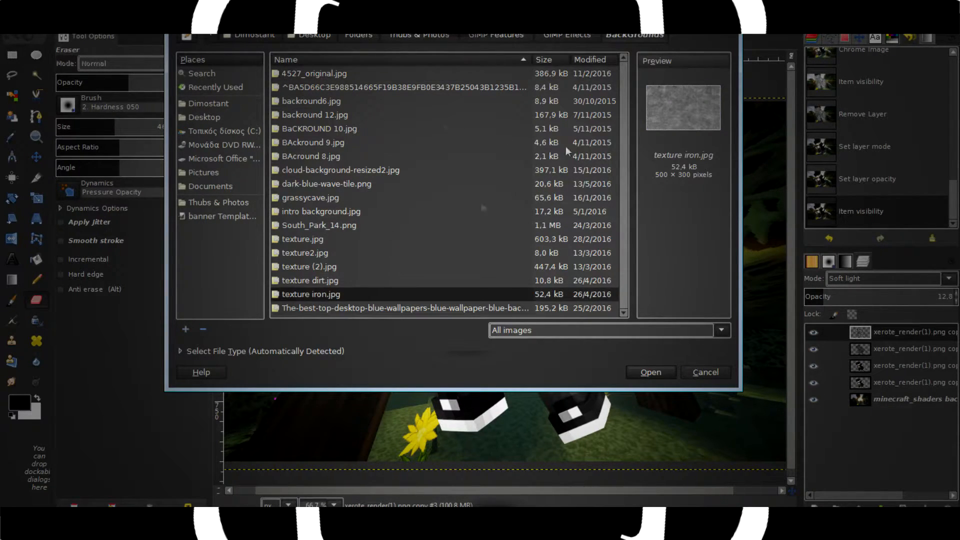
left_click(650, 372)
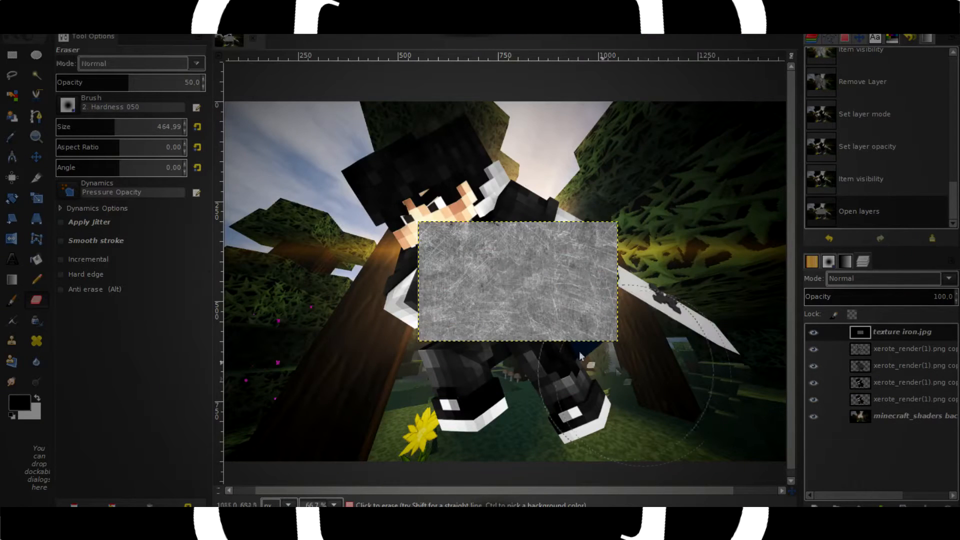
Move the iron texture over the character's head and add an alpha channel to its layer.
left_click(40, 160)
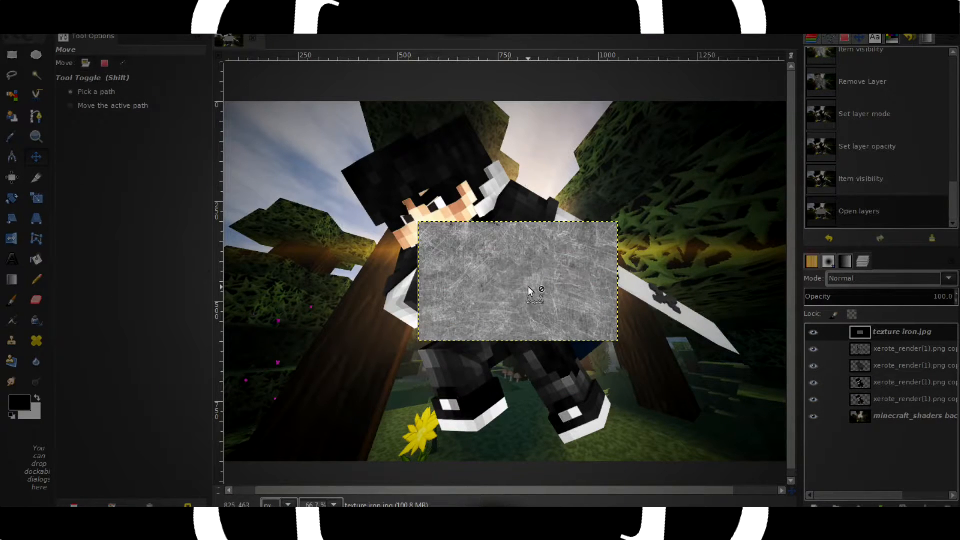
left_click_drag(526, 286, 431, 180)
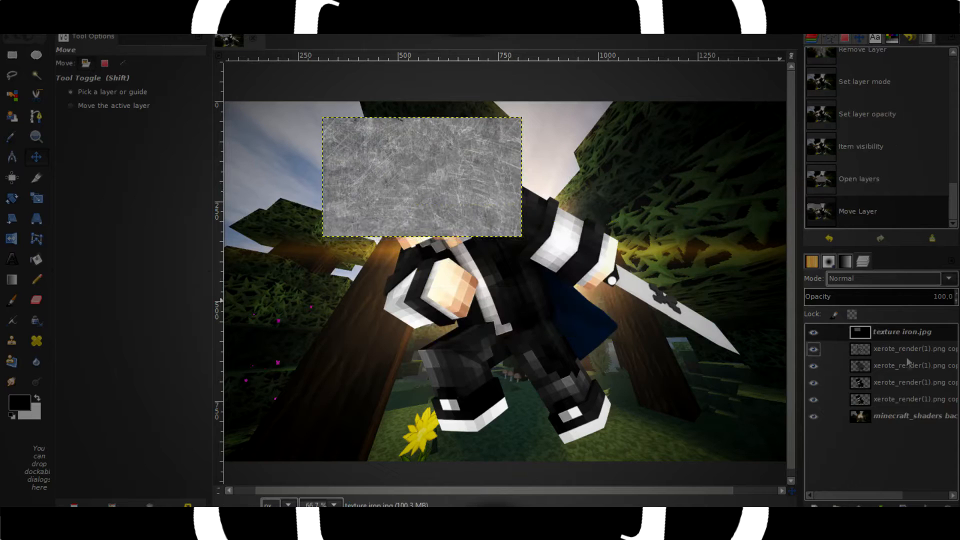
right_click(876, 334)
left_click(817, 340)
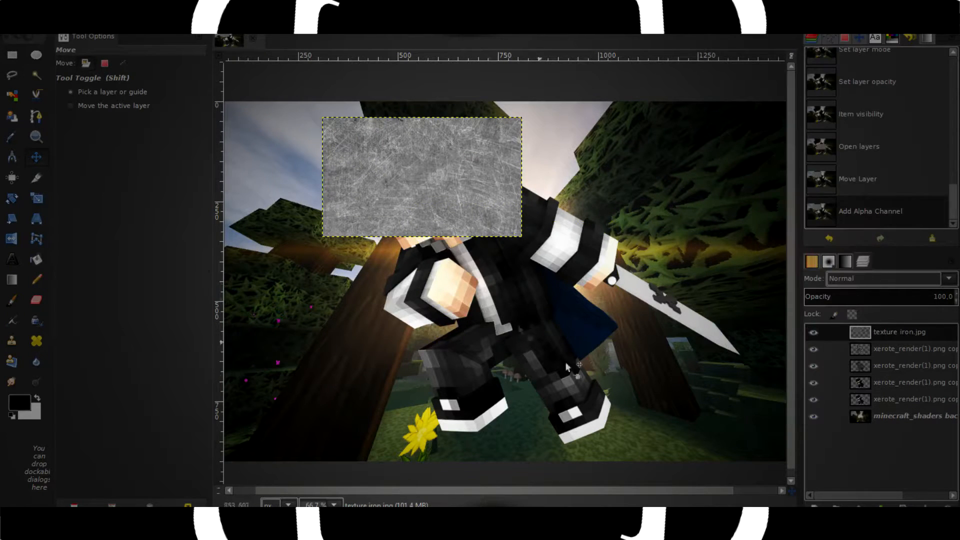
Duplicate the iron texture layer six times and arrange the copies to cover the character's body, legs and sword.
left_click(903, 506)
left_click_drag(426, 191, 500, 340)
left_click(902, 506)
left_click(903, 506)
left_click(902, 506)
left_click(902, 506)
left_click_drag(480, 295, 481, 384)
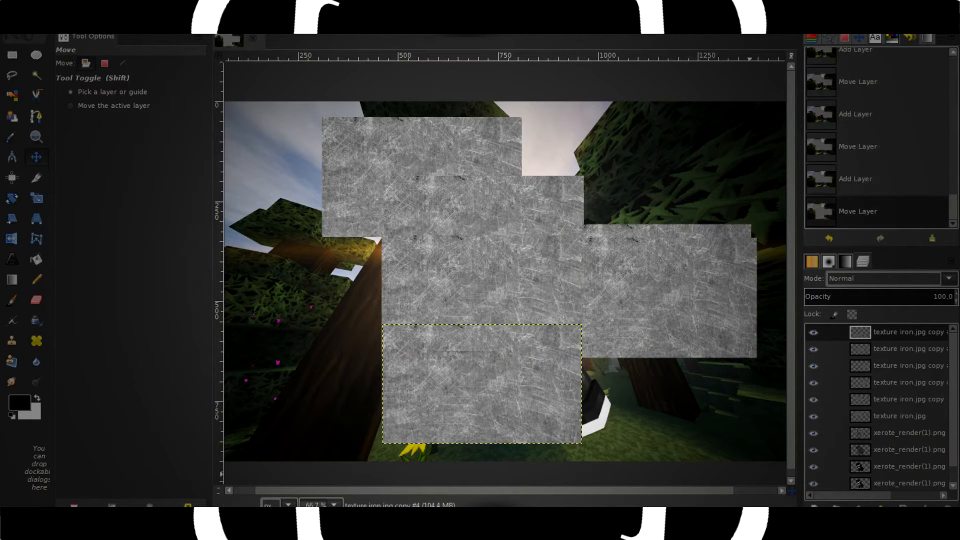
left_click(902, 506)
left_click_drag(484, 338, 559, 363)
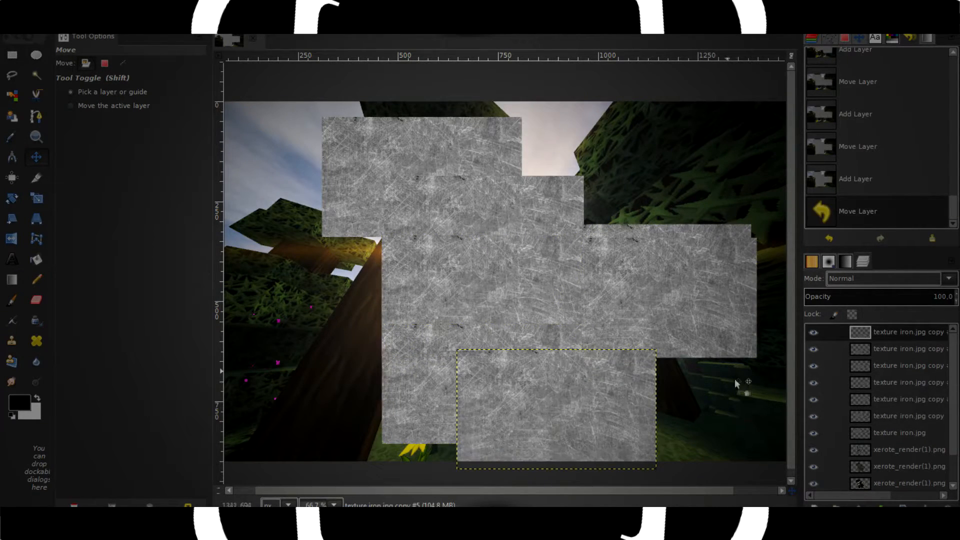
Merge all the iron texture copies down into the single texture iron.jpg layer.
right_click(873, 337)
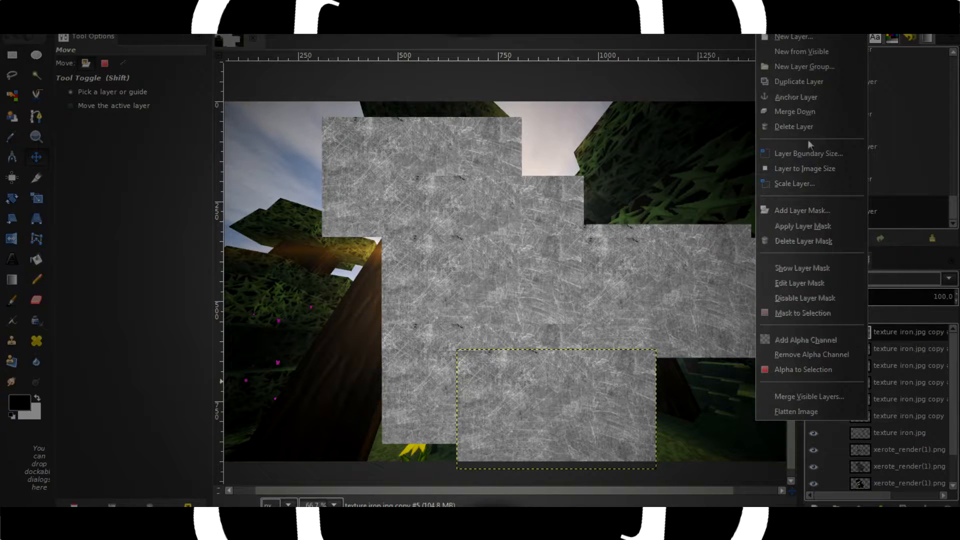
left_click(810, 112)
right_click(873, 334)
left_click(810, 112)
right_click(858, 331)
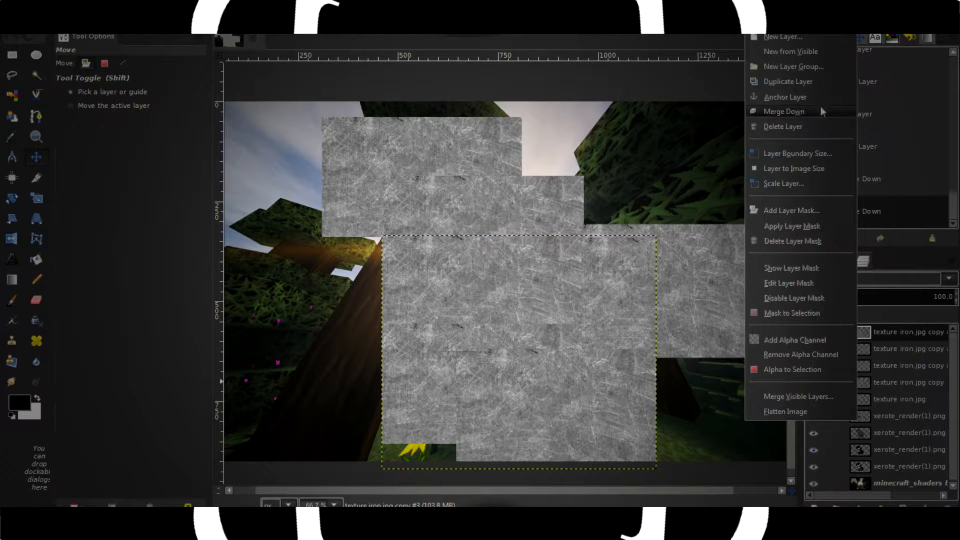
left_click(800, 112)
right_click(865, 331)
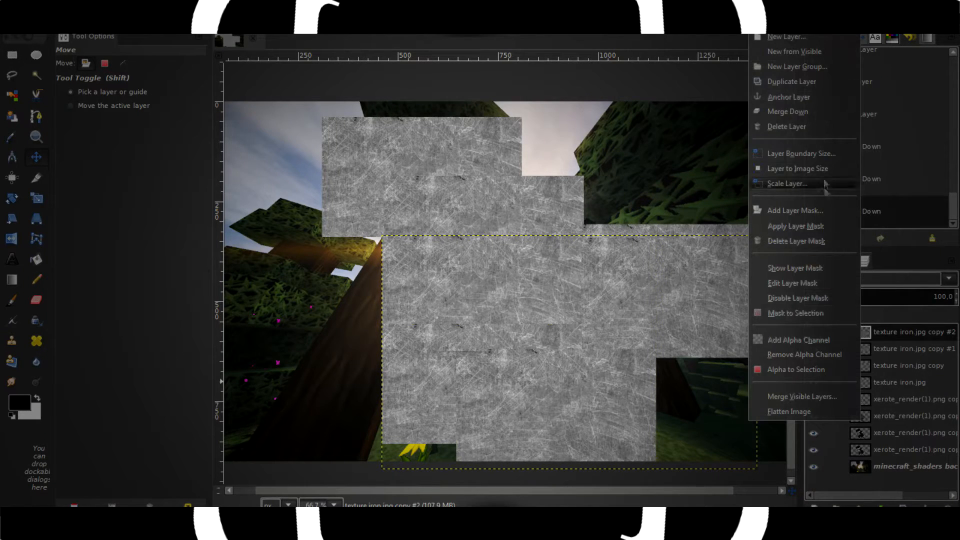
left_click(806, 112)
right_click(869, 333)
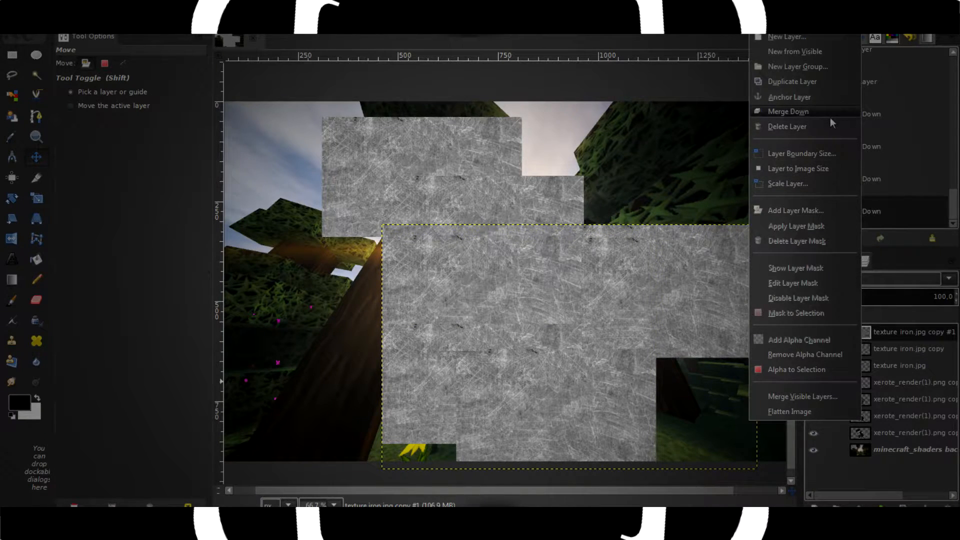
left_click(806, 113)
right_click(862, 336)
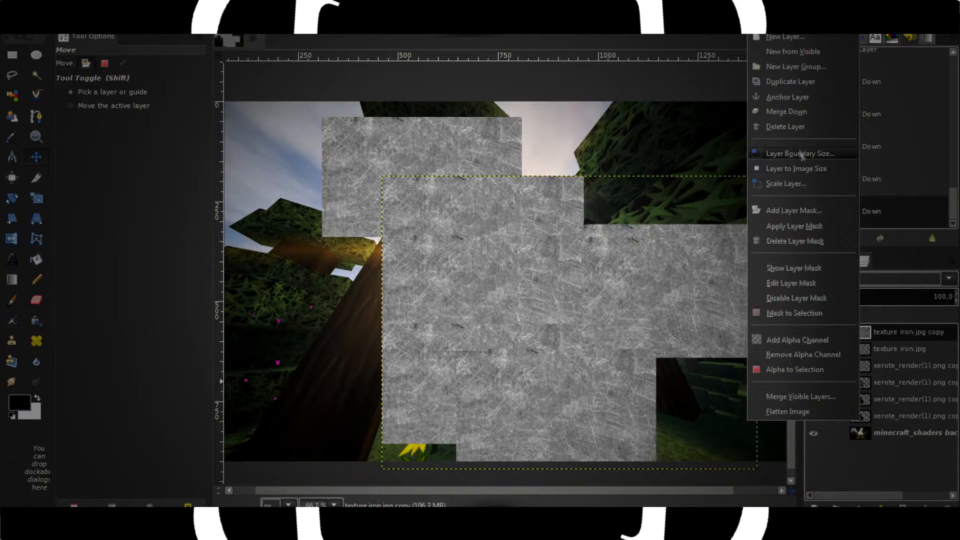
left_click(798, 109)
Toggle the merged texture layer's visibility off and on, and try moving the texture slightly upward.
left_click(813, 333)
left_click(814, 333)
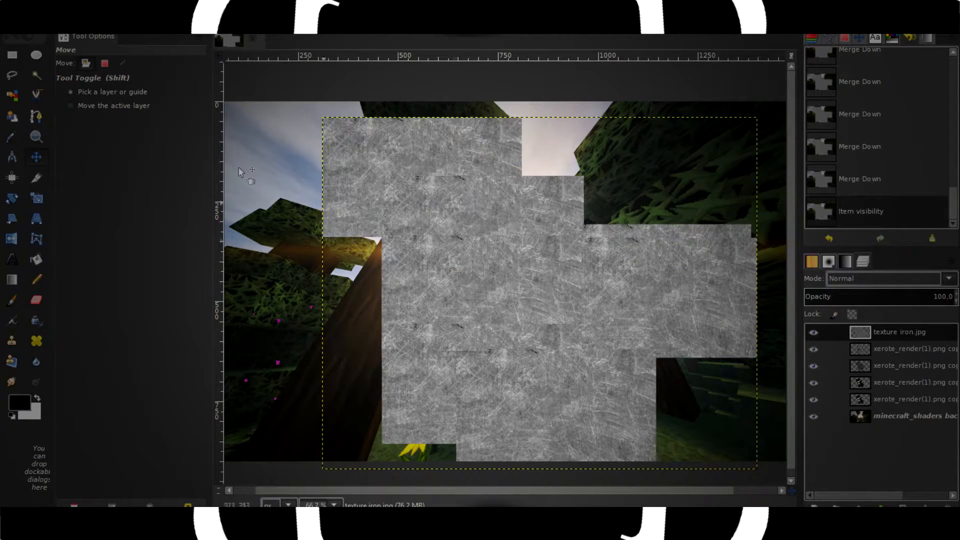
left_click_drag(476, 263, 478, 244)
key("ctrl+z")
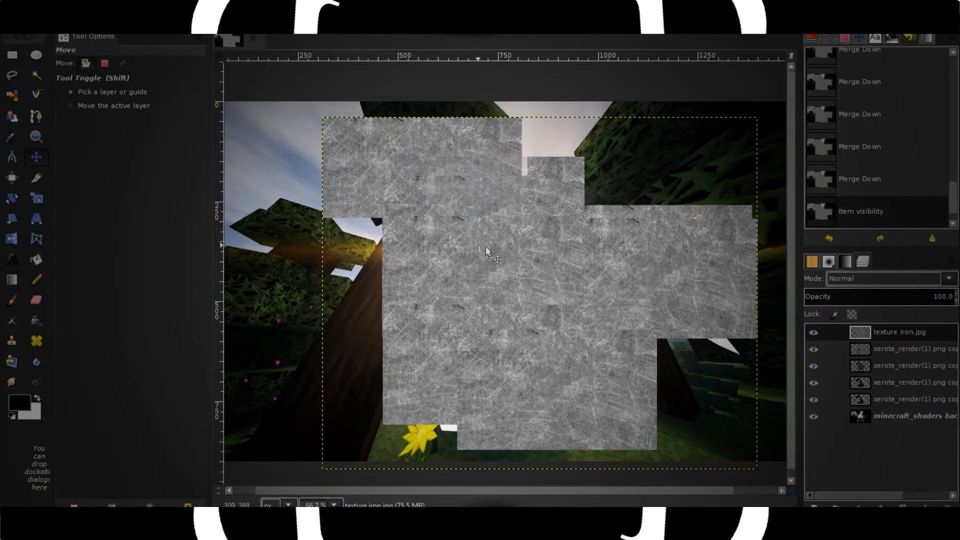
Set the texture layer's mode to Soft light and create an alpha selection from the lowest xerote_render(1).png copy.
left_click(889, 277)
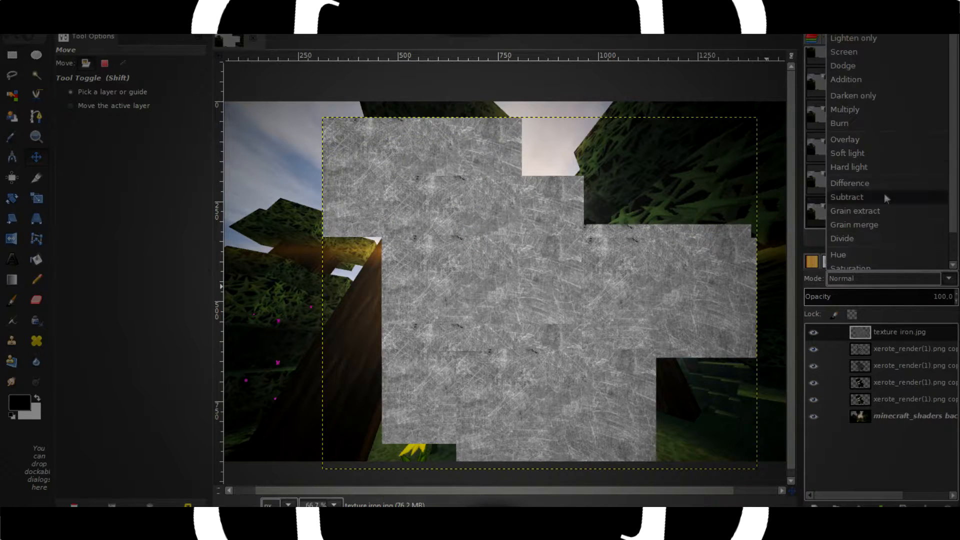
left_click(861, 153)
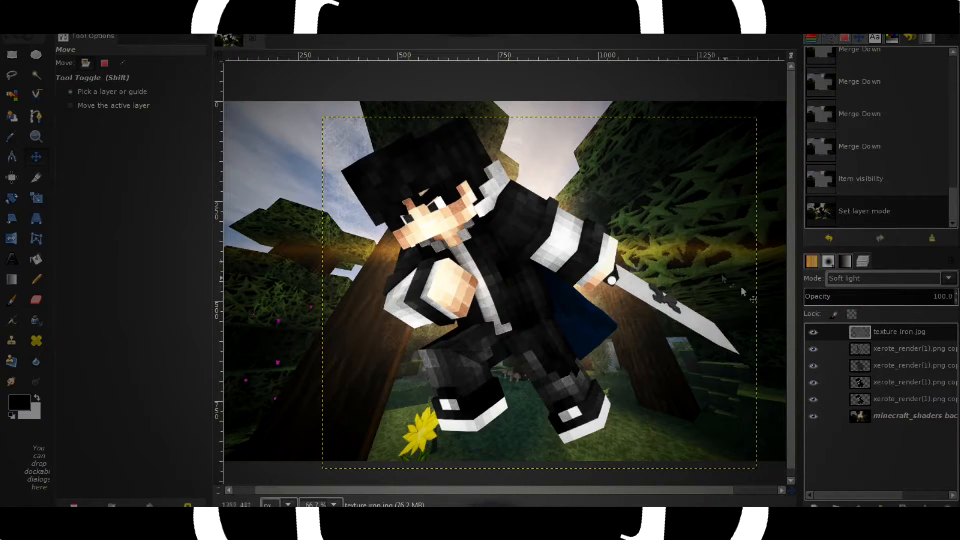
left_click(860, 400)
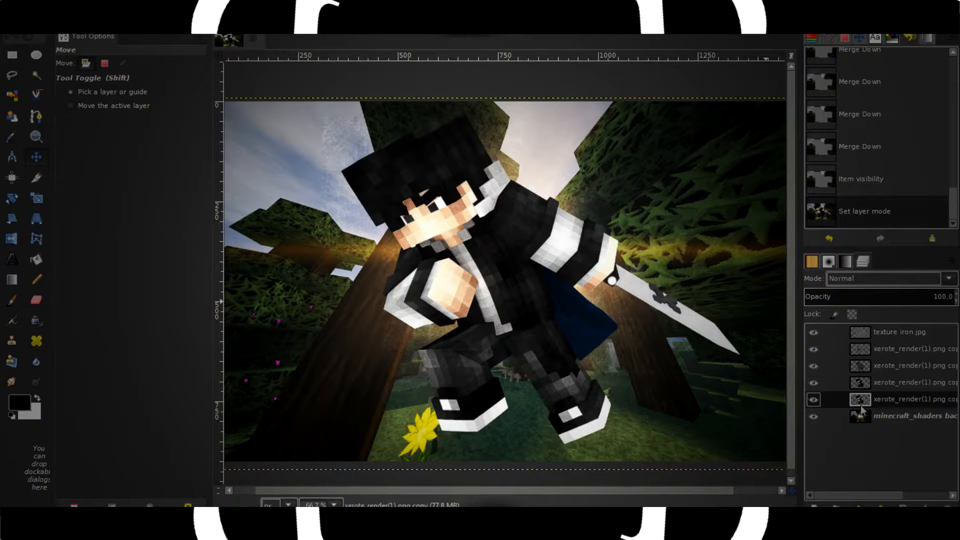
right_click(861, 409)
left_click(827, 371)
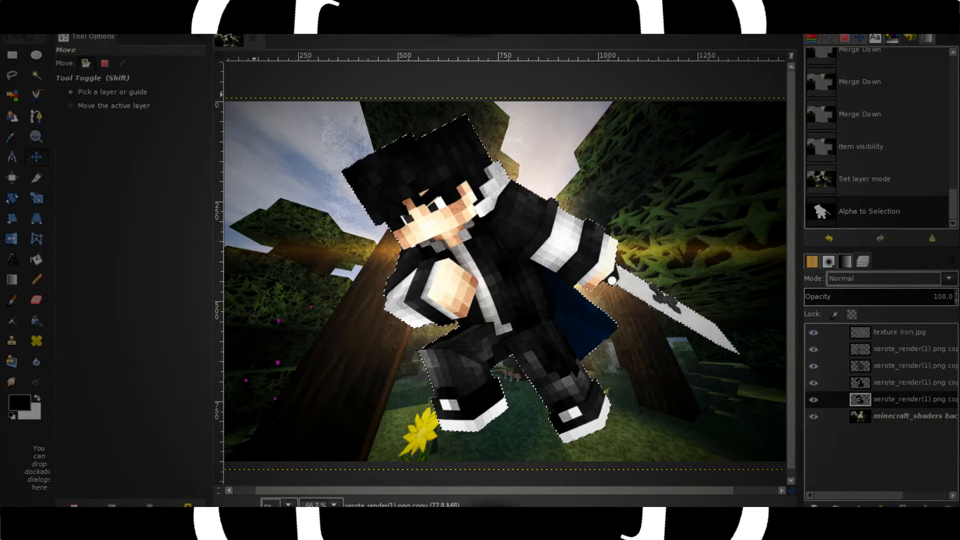
Invert the selection, clear the texture iron.jpg layer outside the character, and invert the selection back.
left_click(56, 28)
left_click(82, 66)
left_click(864, 328)
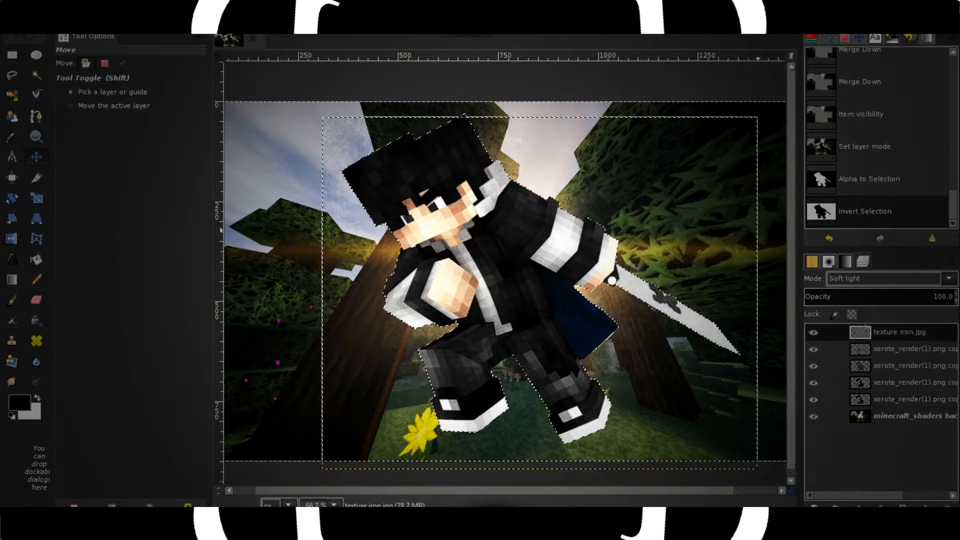
key("Delete")
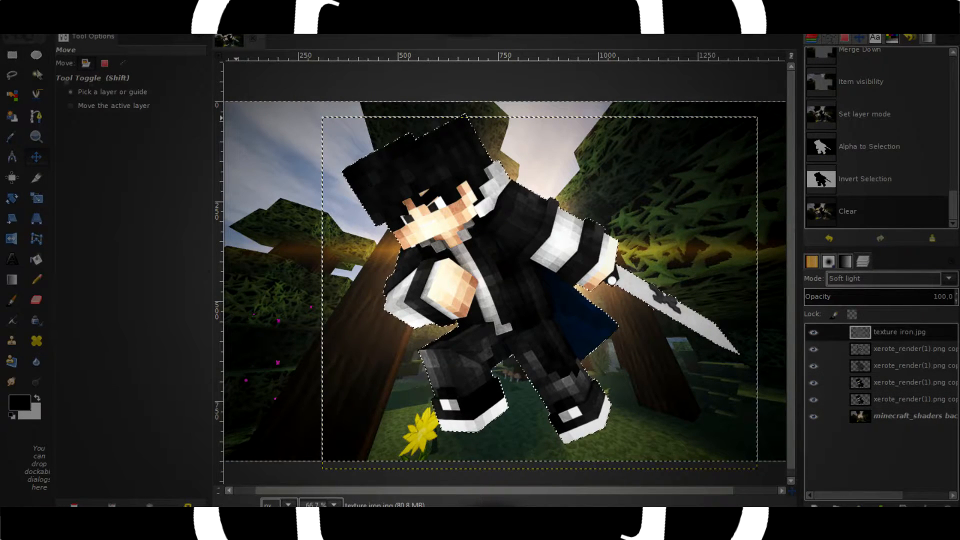
left_click(56, 28)
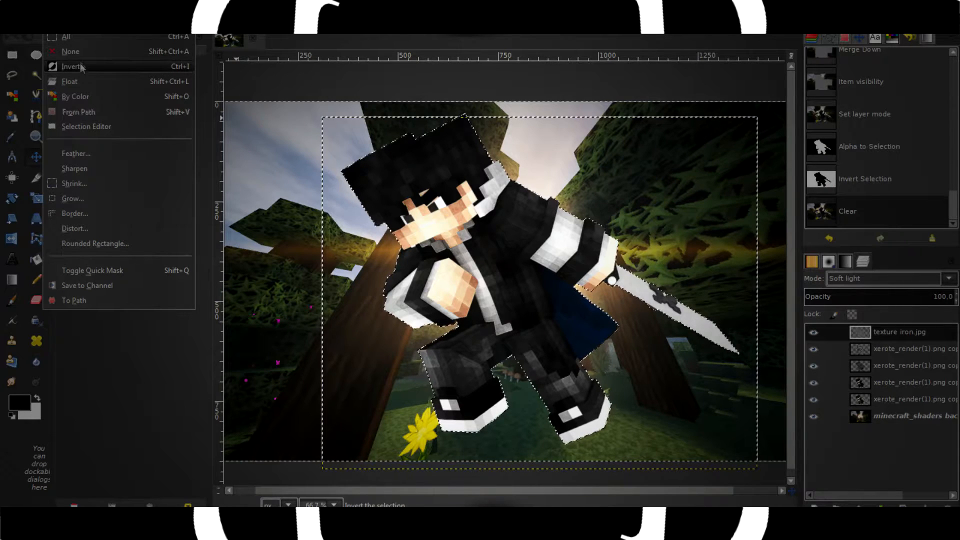
left_click(81, 66)
Switch the texture layer to Normal mode to check its trimmed shape, and return it to Soft light.
left_click(874, 278)
left_click(850, 38)
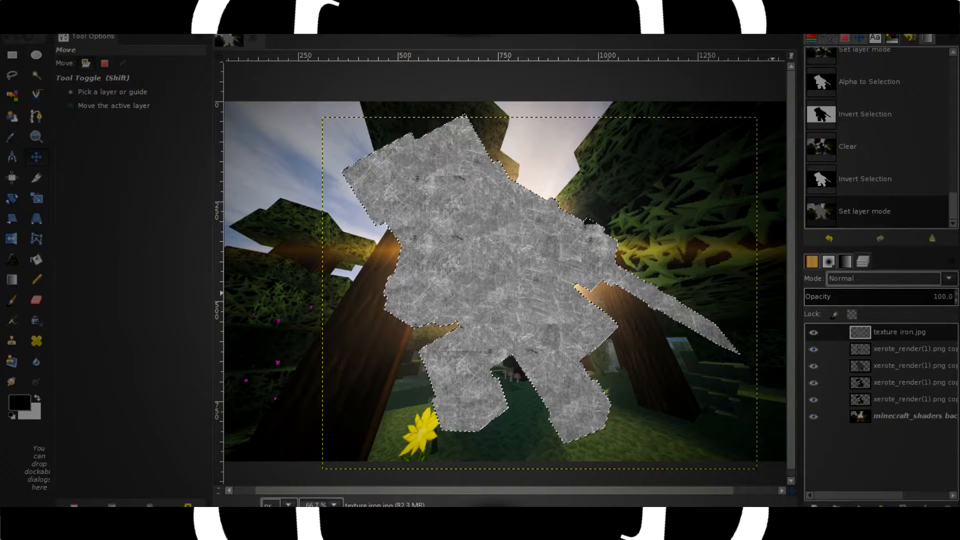
left_click(873, 278)
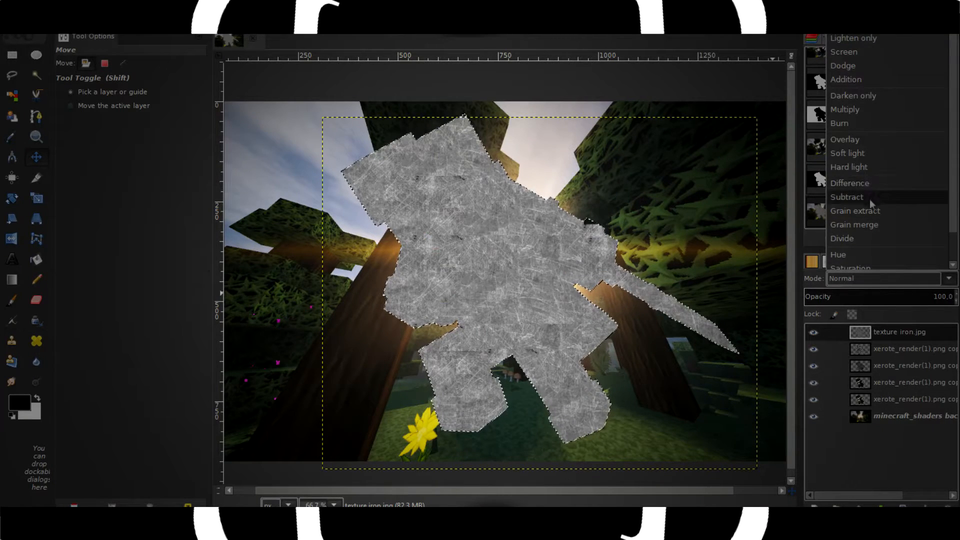
left_click(850, 153)
Remove the selection and set the texture iron.jpg layer's opacity to 45.6.
left_click(57, 26)
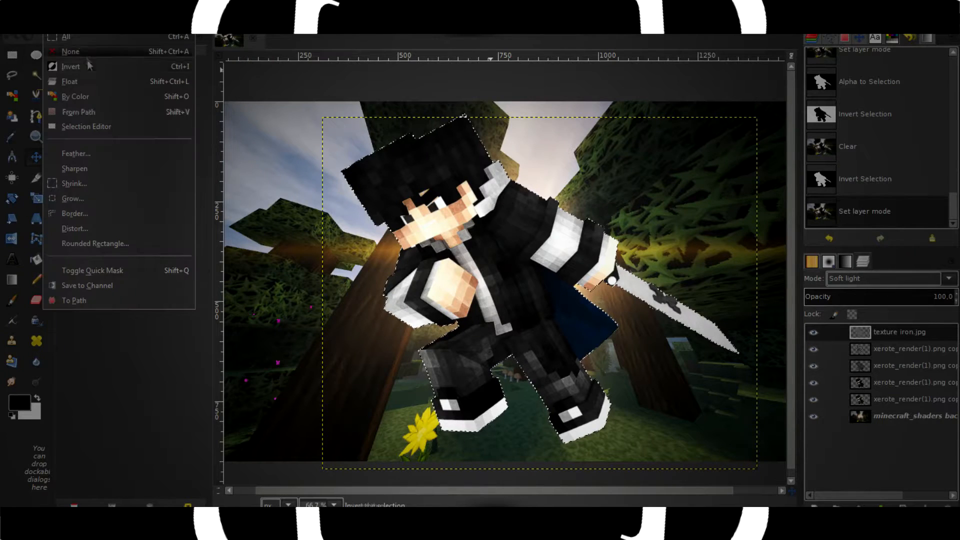
left_click(80, 53)
left_click_drag(590, 322, 570, 319)
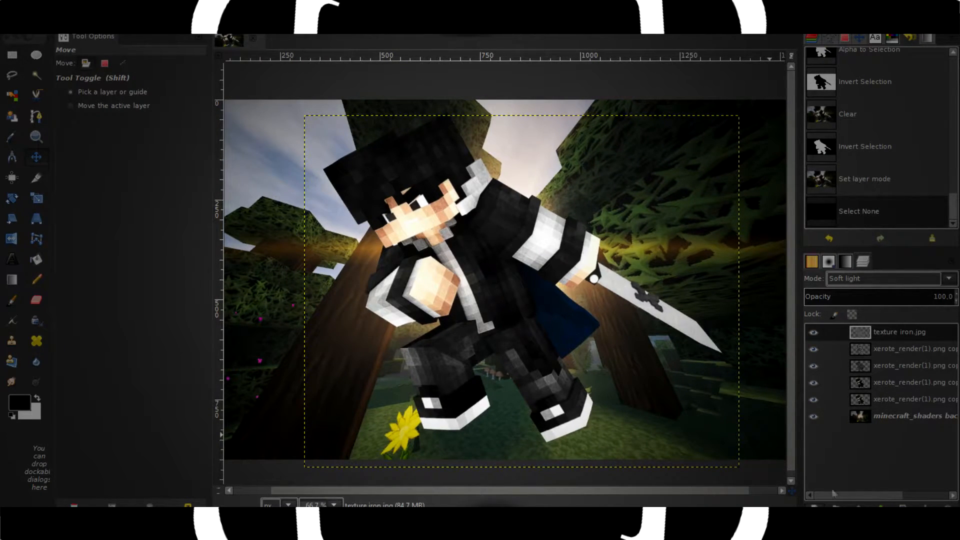
left_click_drag(896, 299, 856, 298)
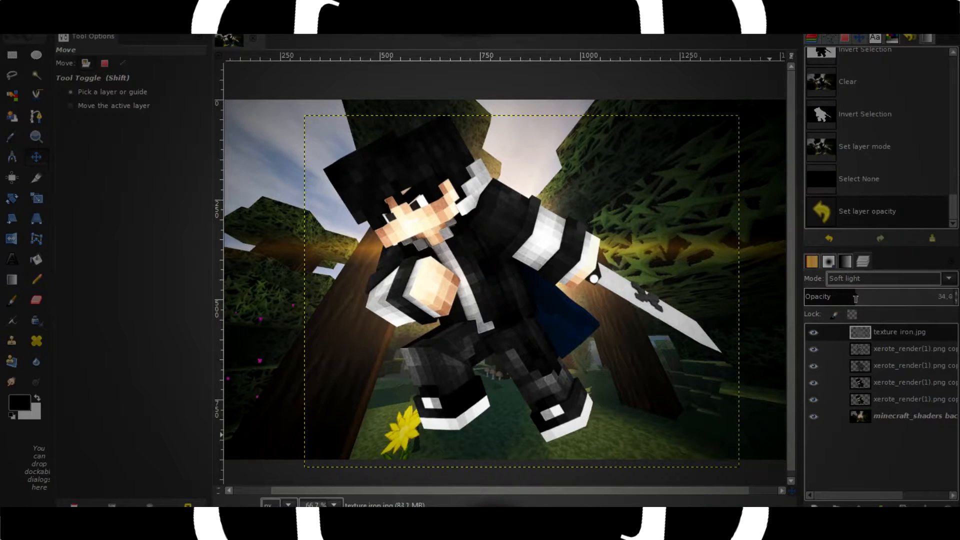
Hide the texture iron.jpg layer and the three upper xerote_render(1).png copies, leaving the lowest copy and the background shown.
scroll(544, 369, "up", 3, "ctrl")
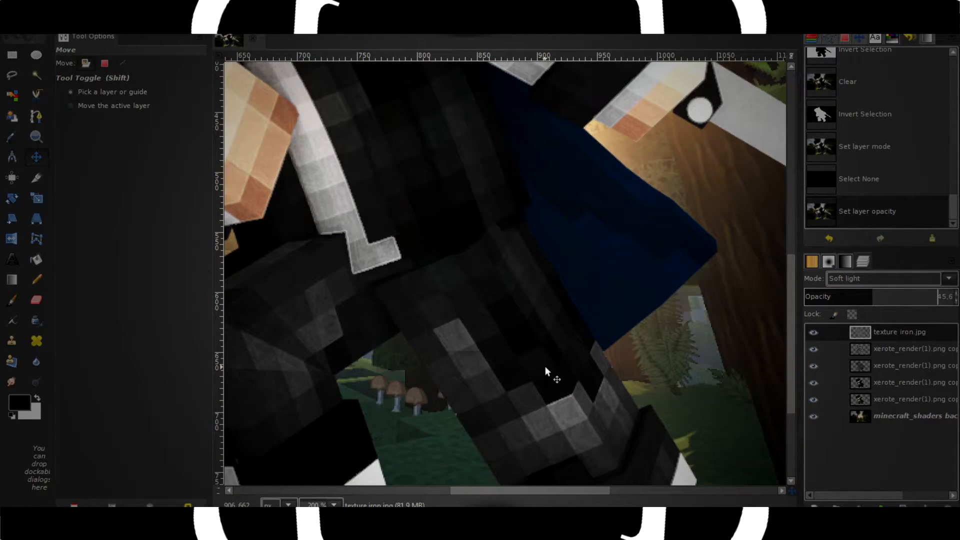
scroll(548, 368, "down", 2, "ctrl")
left_click_drag(499, 322, 589, 392)
scroll(373, 192, "up", 1, "ctrl")
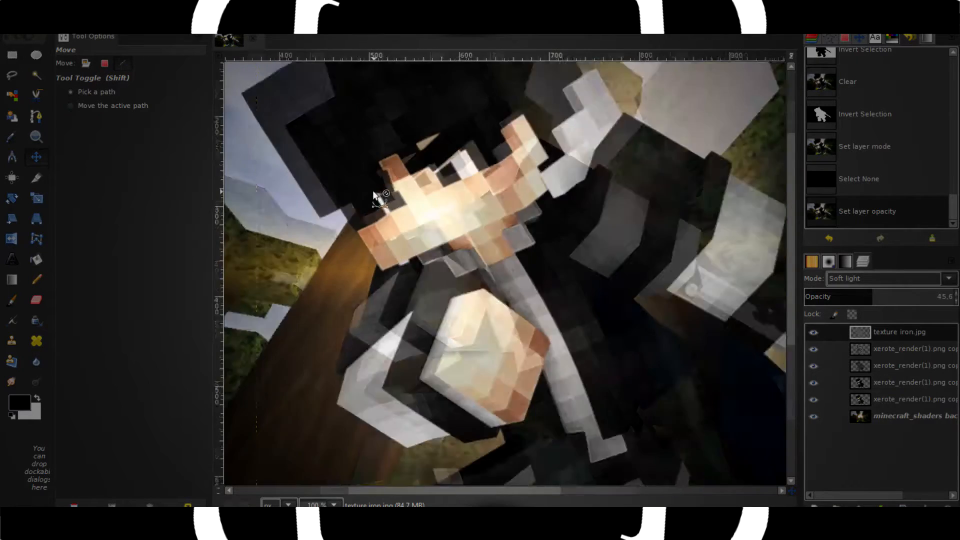
scroll(450, 210, "up", 5, "ctrl")
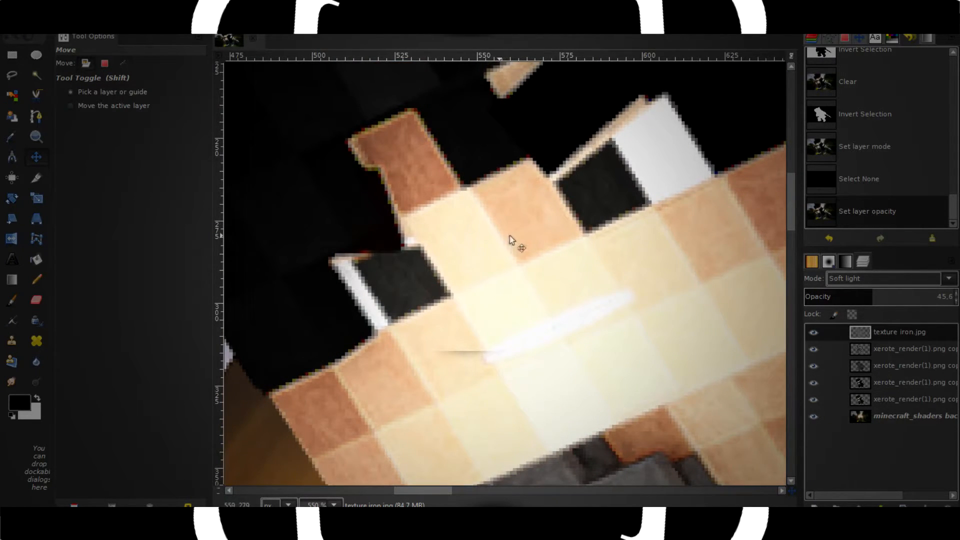
left_click_drag(509, 236, 523, 269)
left_click(11, 76)
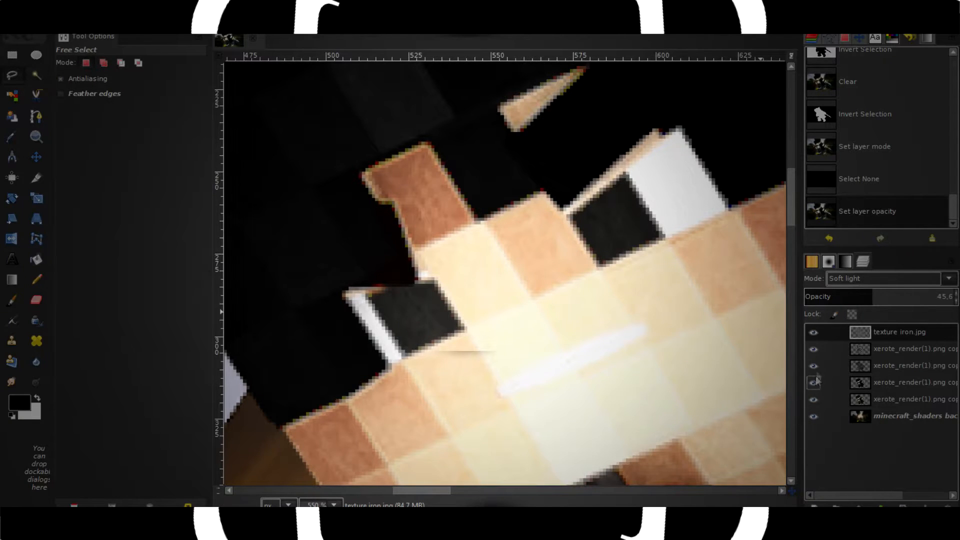
left_click(814, 382)
left_click(813, 365)
left_click(813, 349)
left_click(815, 331)
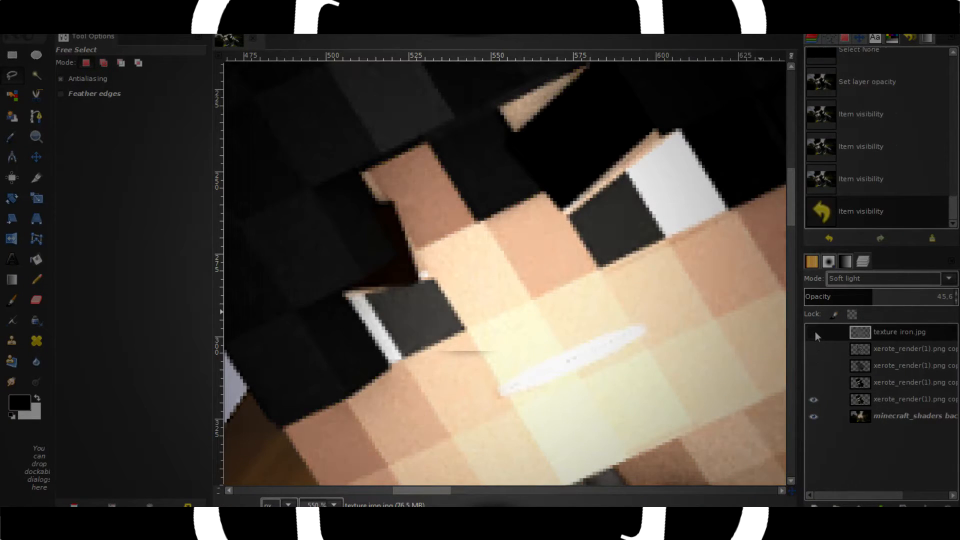
Select the character's larger eye, both white and dark parts, with a polygonal Free Select outline.
scroll(579, 286, "up", 4)
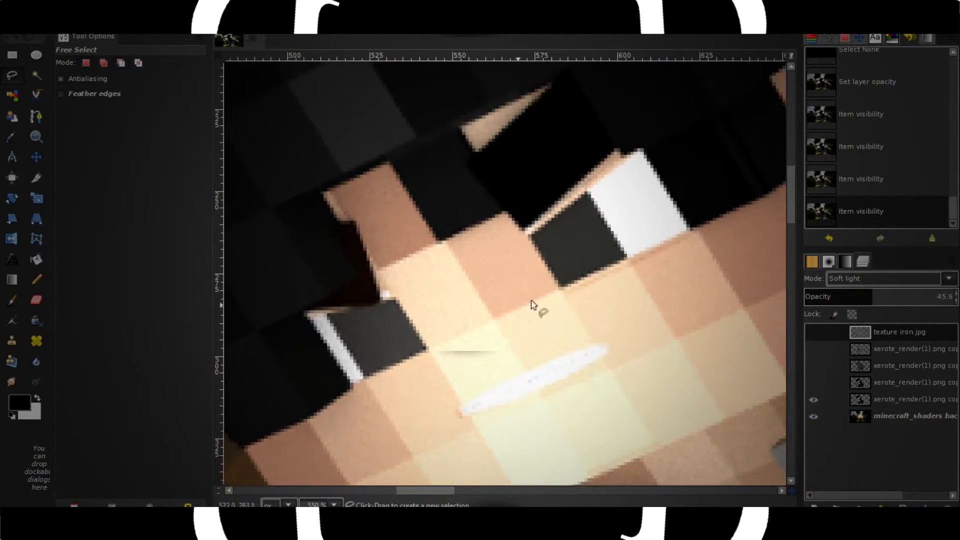
left_click(443, 262)
left_click(605, 132)
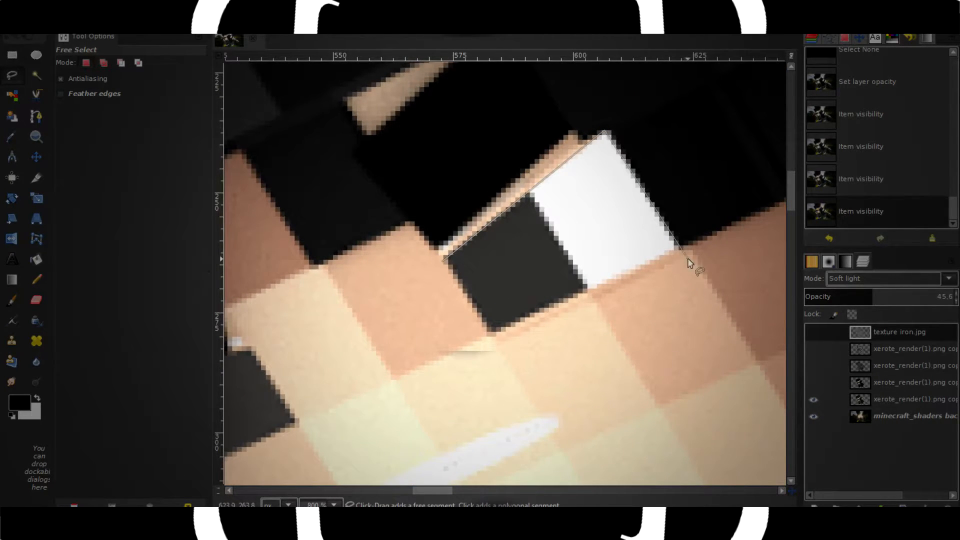
left_click(678, 248)
double_click(493, 334)
key("Return")
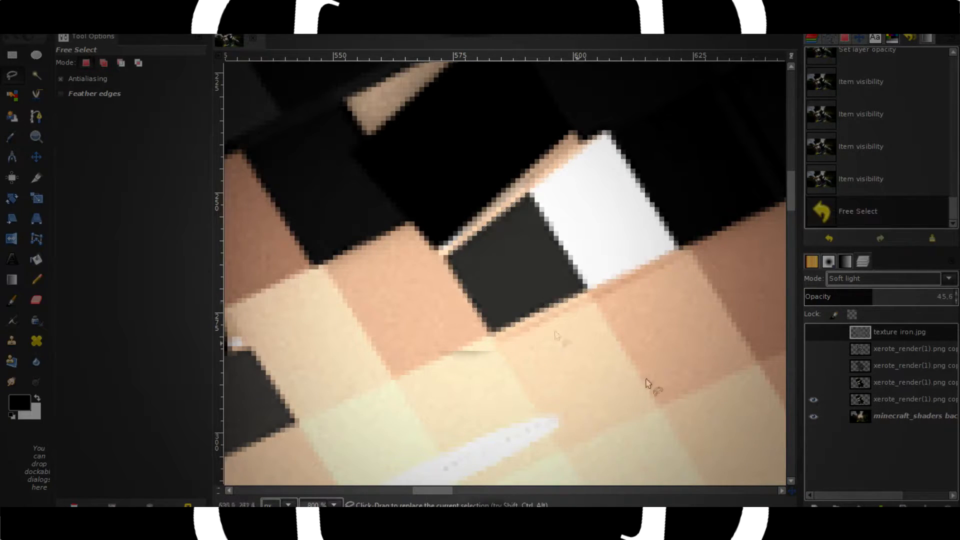
Hide the forest background and the lowest render copy, and show the three upper copies and the texture iron.jpg layer.
left_click(813, 415)
left_click(813, 415)
left_click(814, 382)
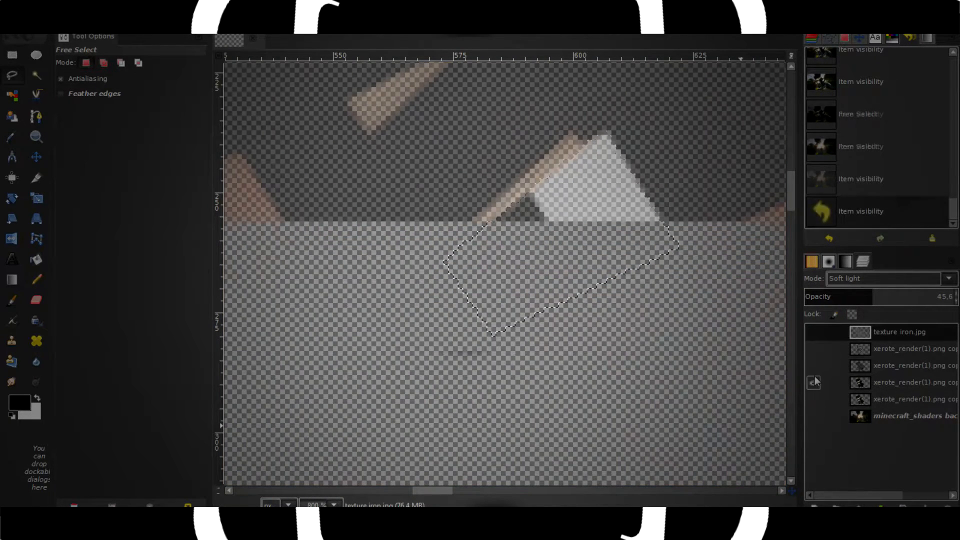
left_click(813, 366)
left_click(813, 349)
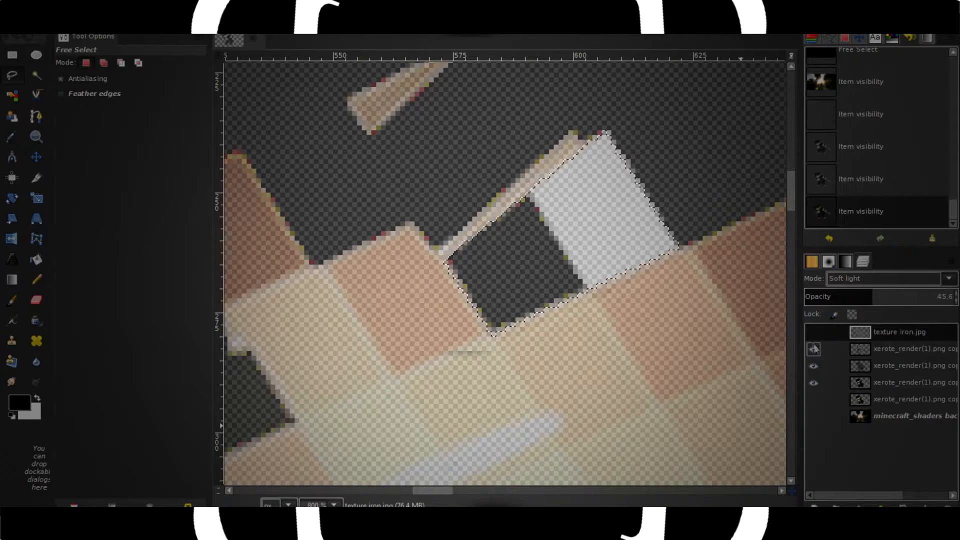
left_click(814, 332)
Merge the visible effect and texture layers into one, and toggle the merged layer's visibility to check it.
scroll(581, 330, "down", 5)
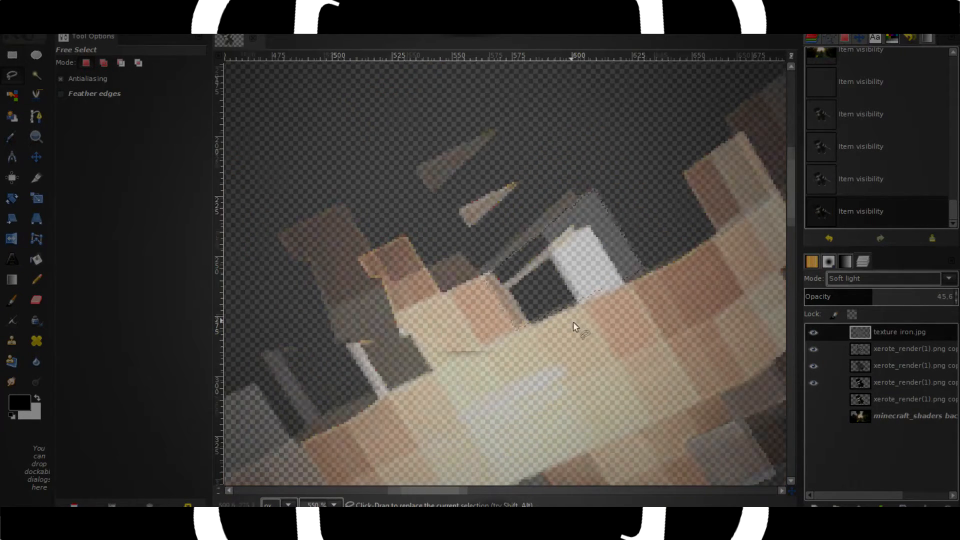
right_click(890, 468)
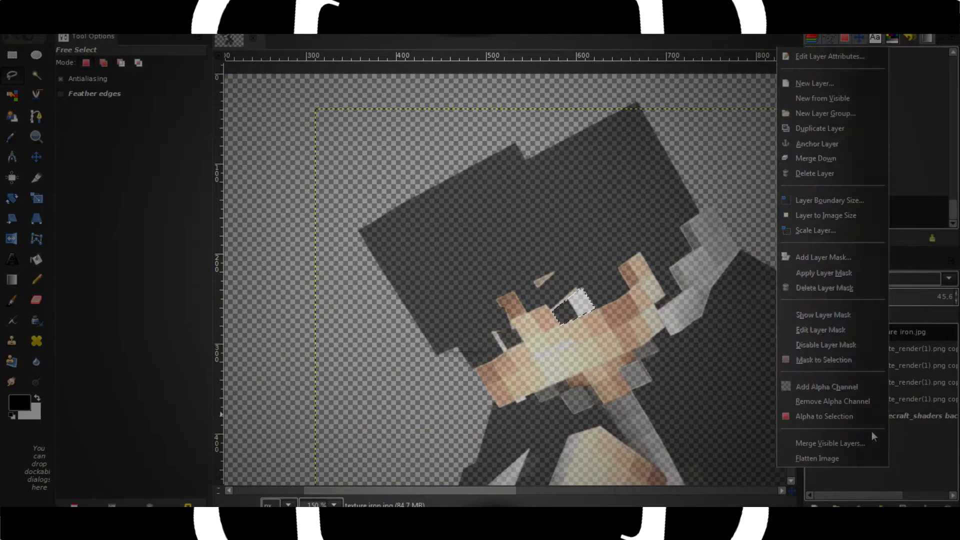
left_click(870, 442)
left_click(875, 502)
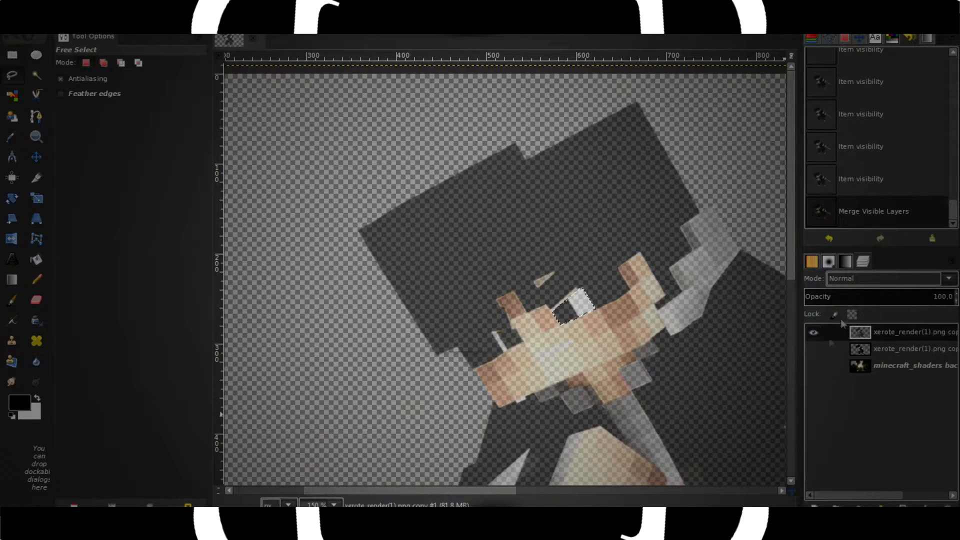
left_click(813, 332)
left_click(813, 331)
Show the lower render copy and add the character's other, narrower eye to the selection with a polygonal Free Select outline.
scroll(537, 318, "up", 3)
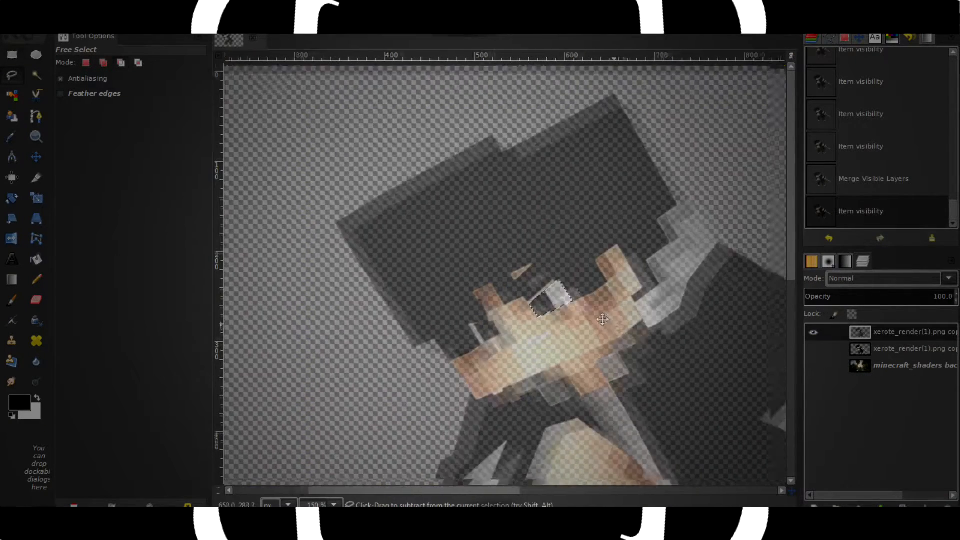
scroll(543, 324, "up", 3)
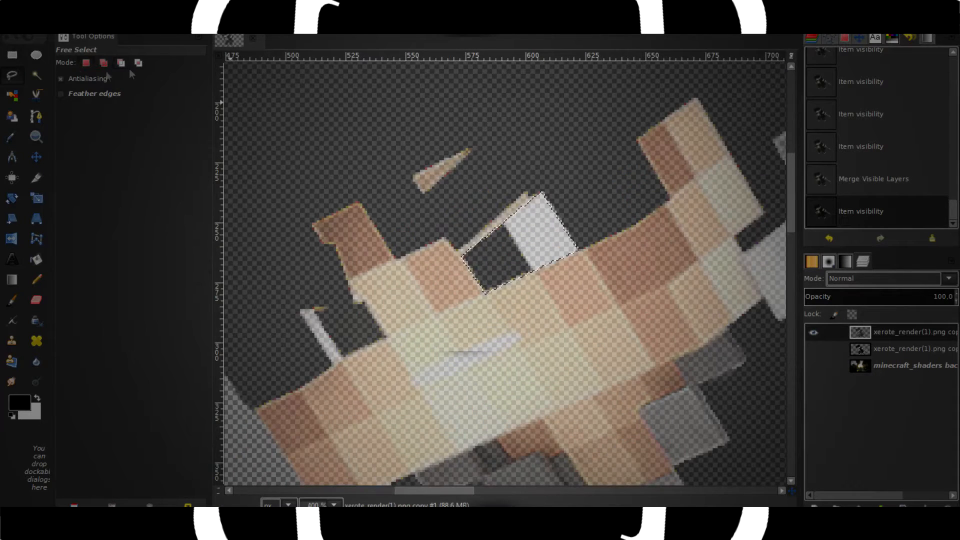
left_click(103, 64)
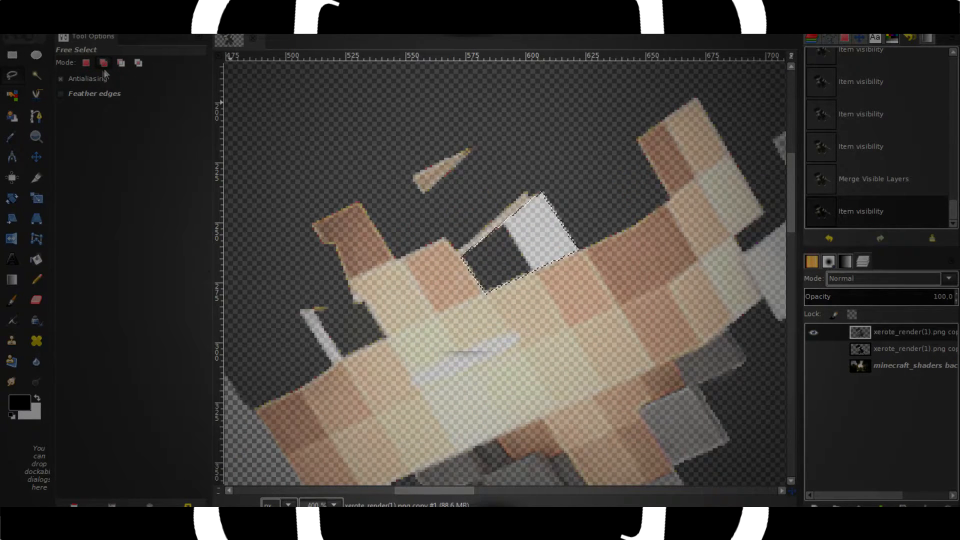
left_click_drag(360, 309, 504, 232)
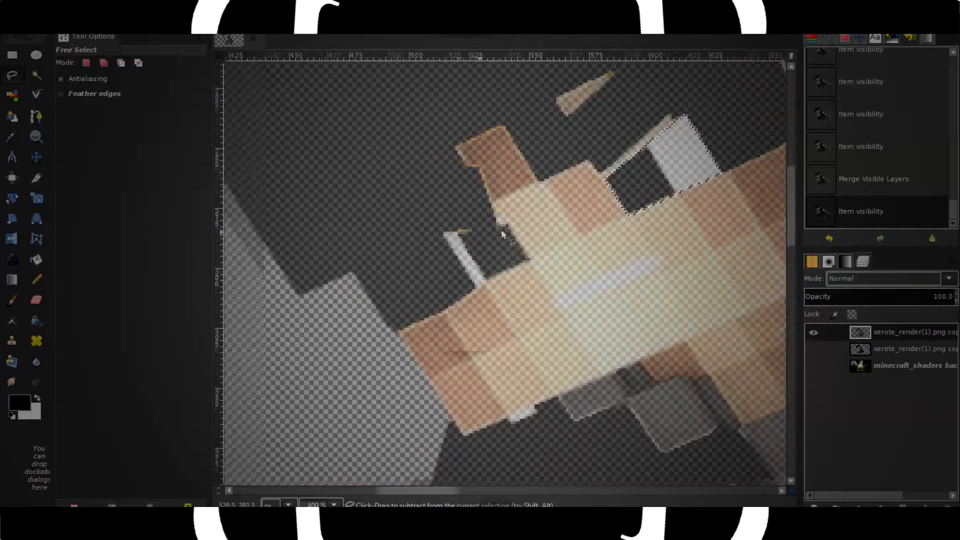
scroll(455, 255, "up", 4)
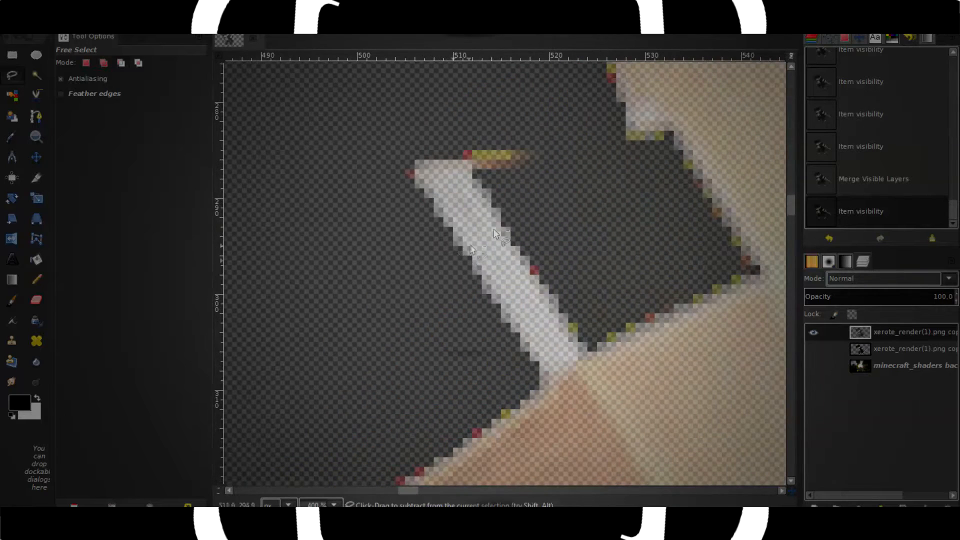
left_click(553, 383)
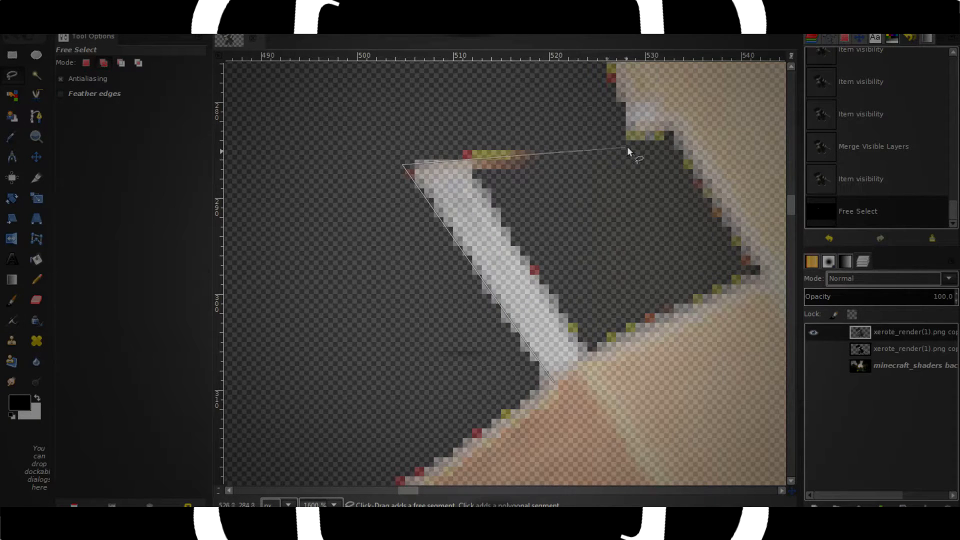
left_click(813, 349)
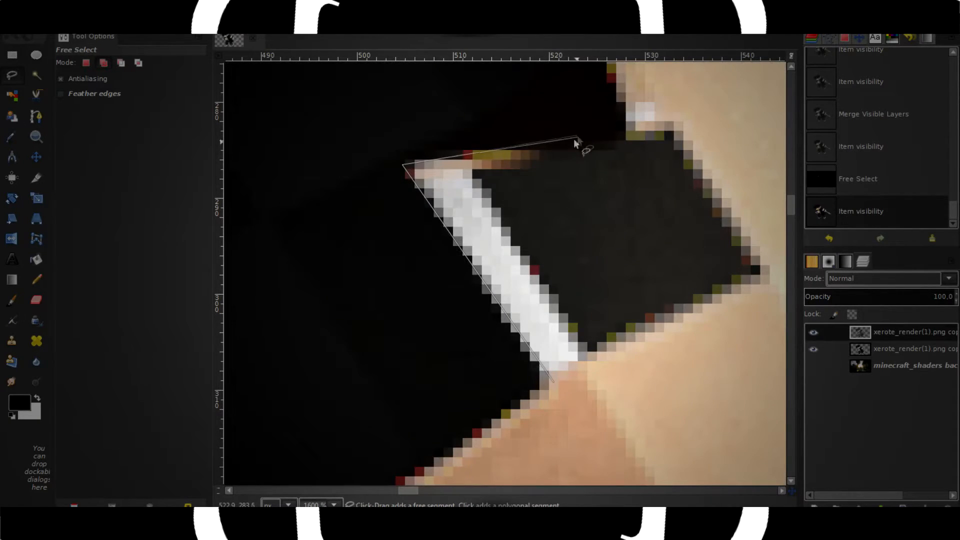
left_click(629, 143)
left_click(642, 96)
left_click(770, 275)
left_click(553, 382)
key("Return")
scroll(524, 250, "right", 5)
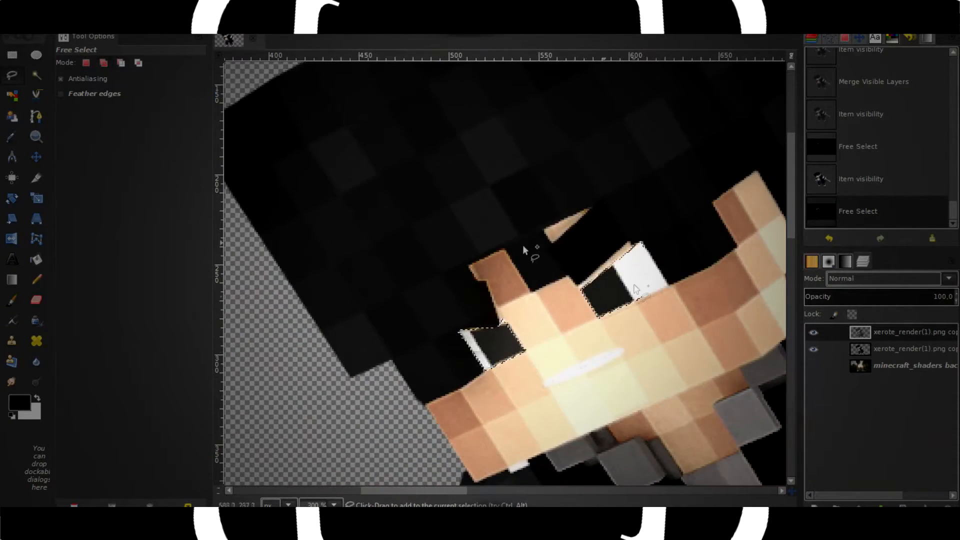
Compare the face with the merged layer hidden and shown, and clear both selected eyes from that layer.
left_click(813, 333)
left_click(813, 333)
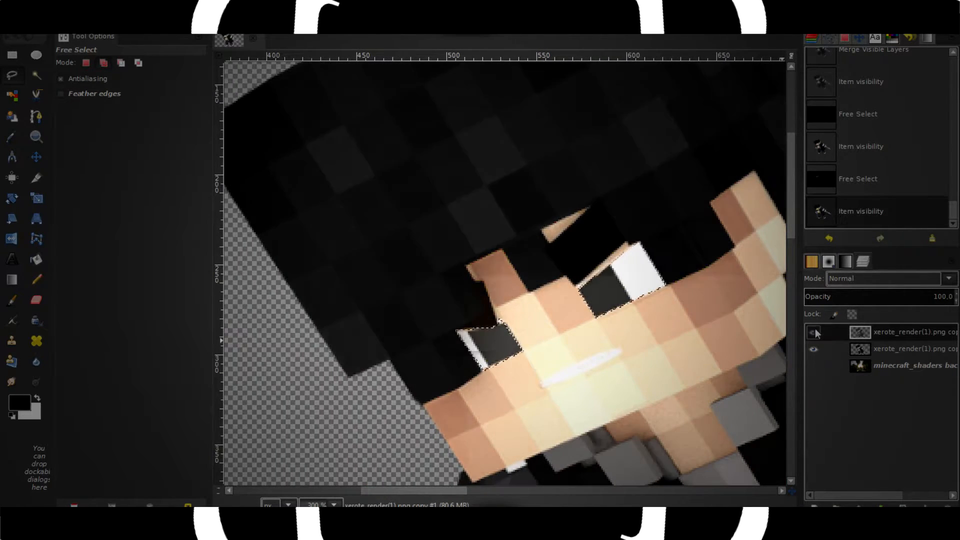
scroll(496, 268, "down", 2)
scroll(500, 272, "down", 3)
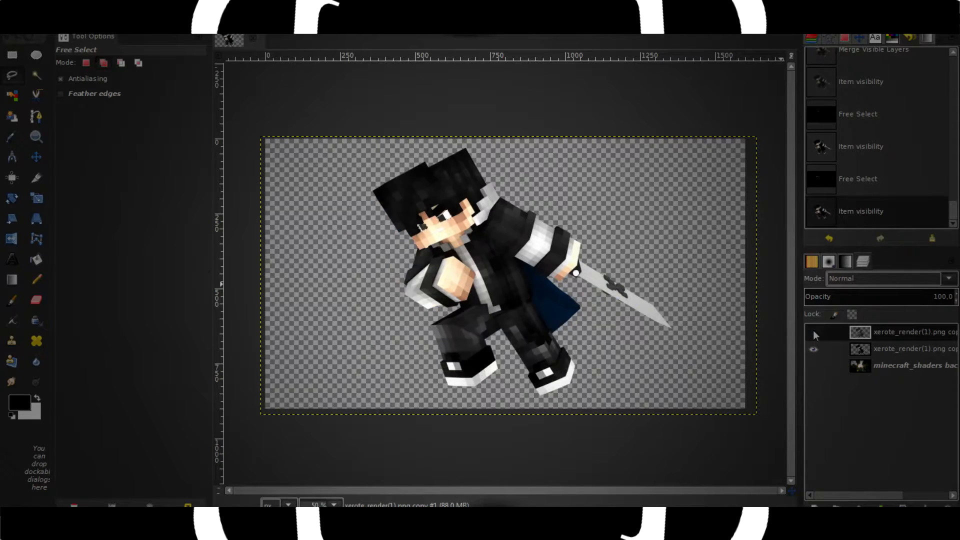
scroll(361, 229, "up", 1)
scroll(361, 229, "up", 4)
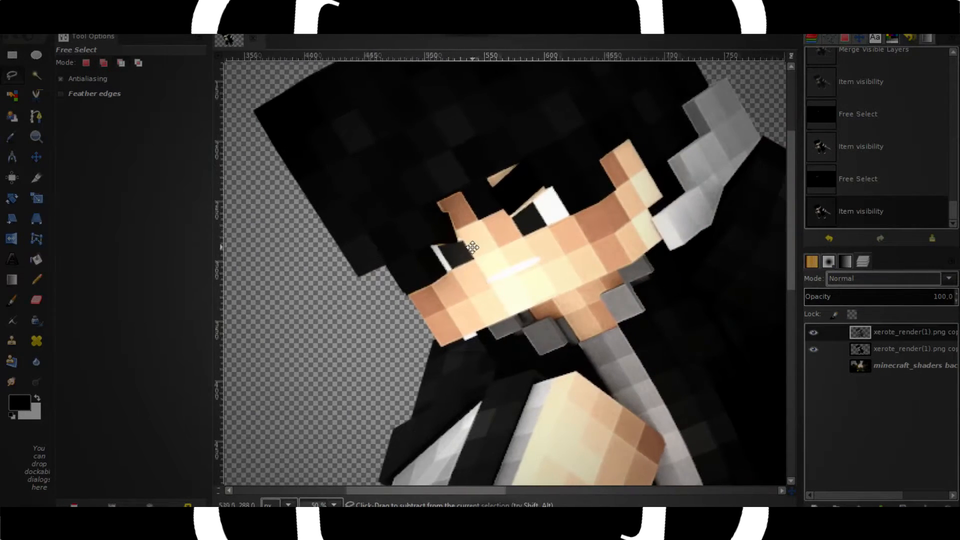
key("Delete")
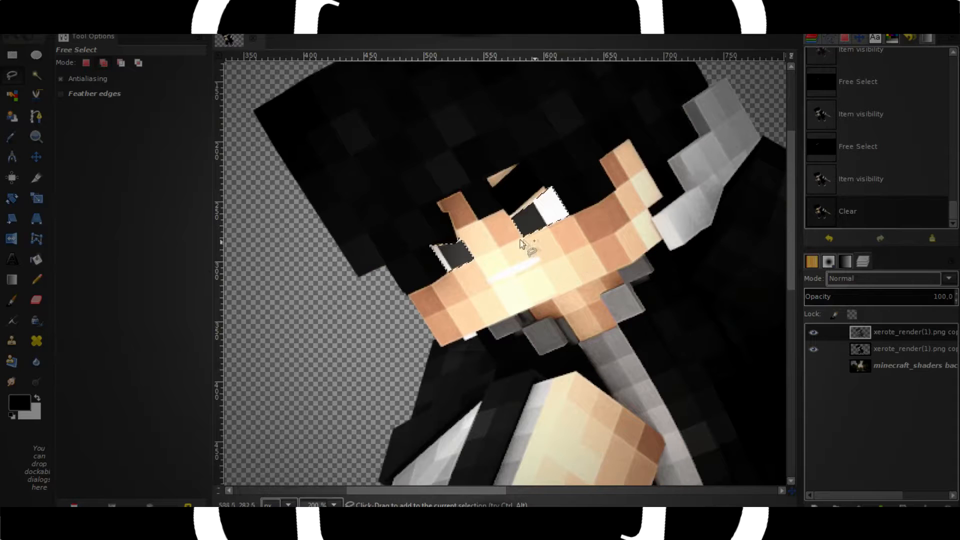
Check the cleared eyes up close and at full view, and invert the eye selection.
scroll(520, 244, "up", 3)
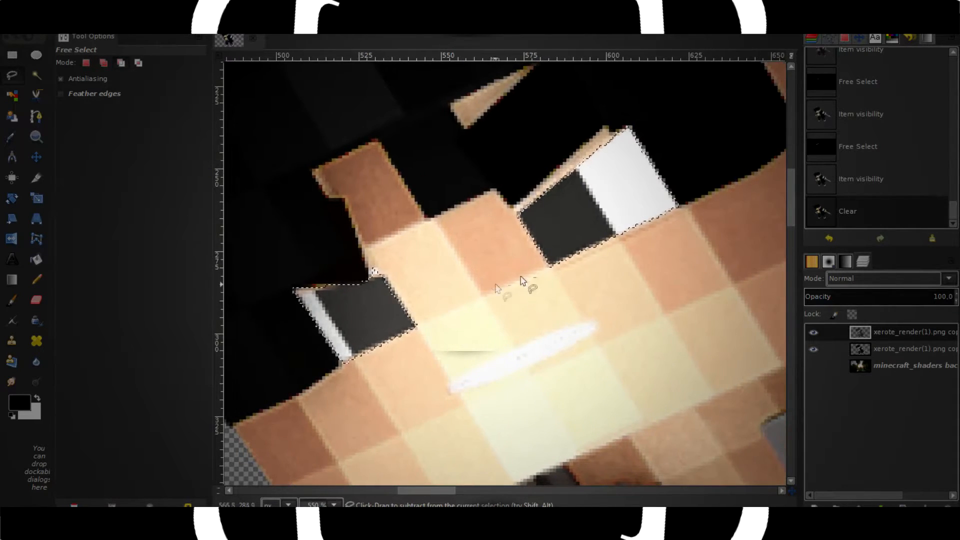
scroll(617, 274, "down", 2)
scroll(615, 245, "up", 1)
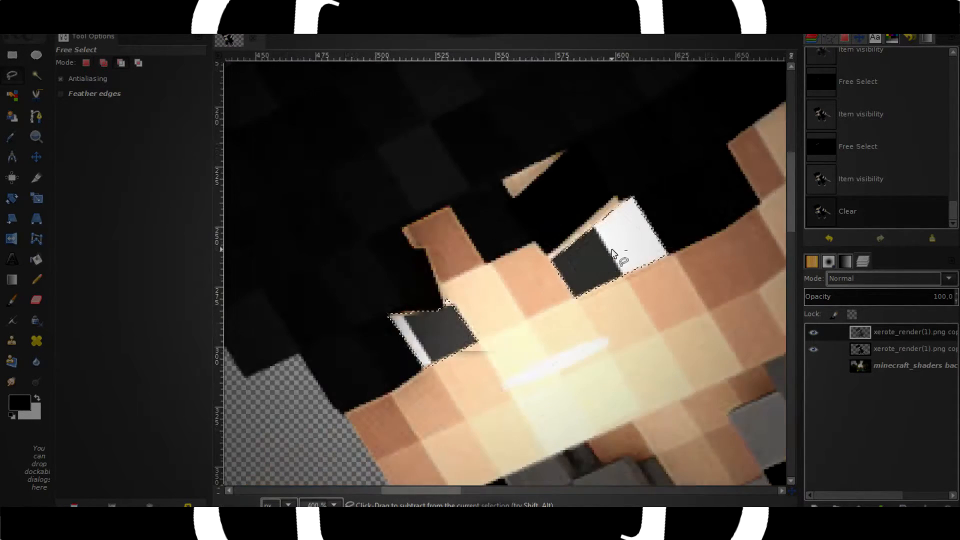
scroll(613, 253, "down", 5)
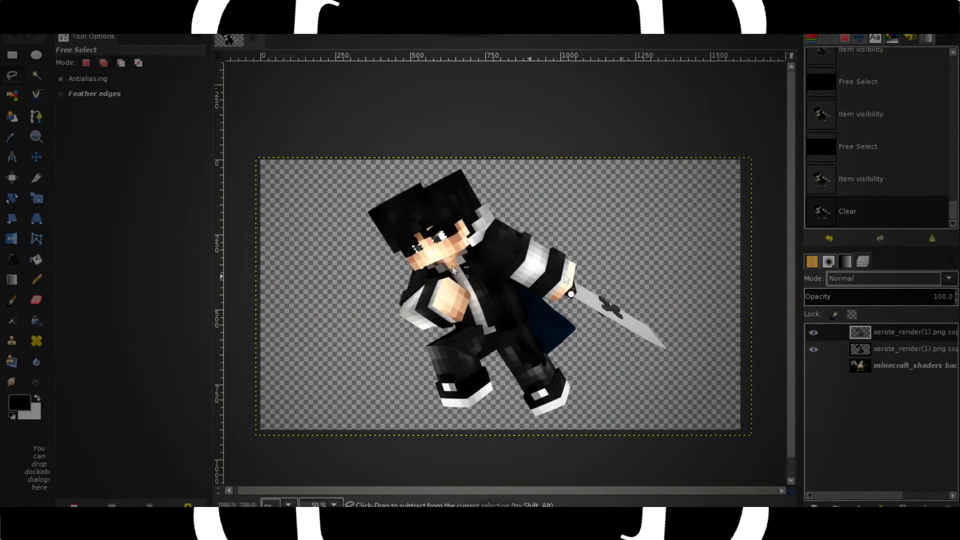
scroll(452, 270, "up", 4)
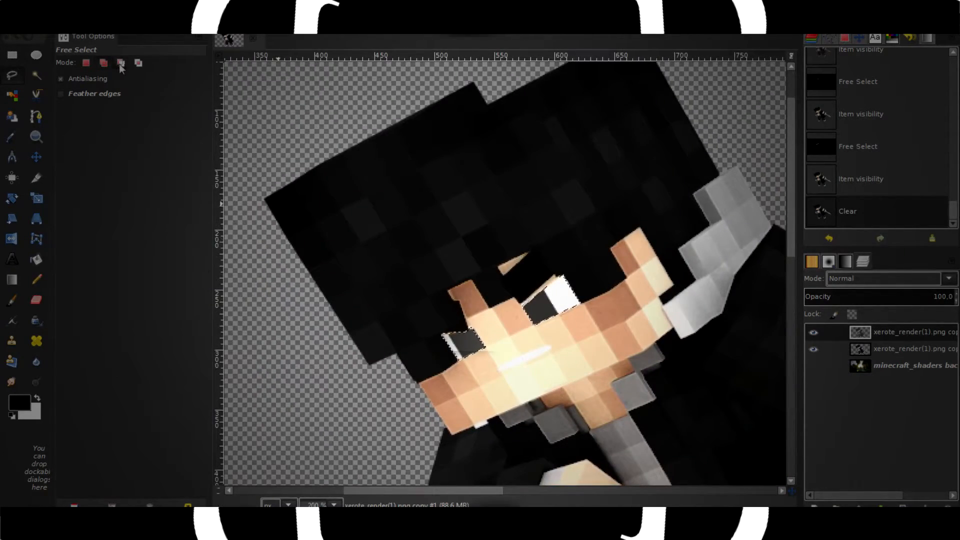
scroll(570, 300, "up", 1)
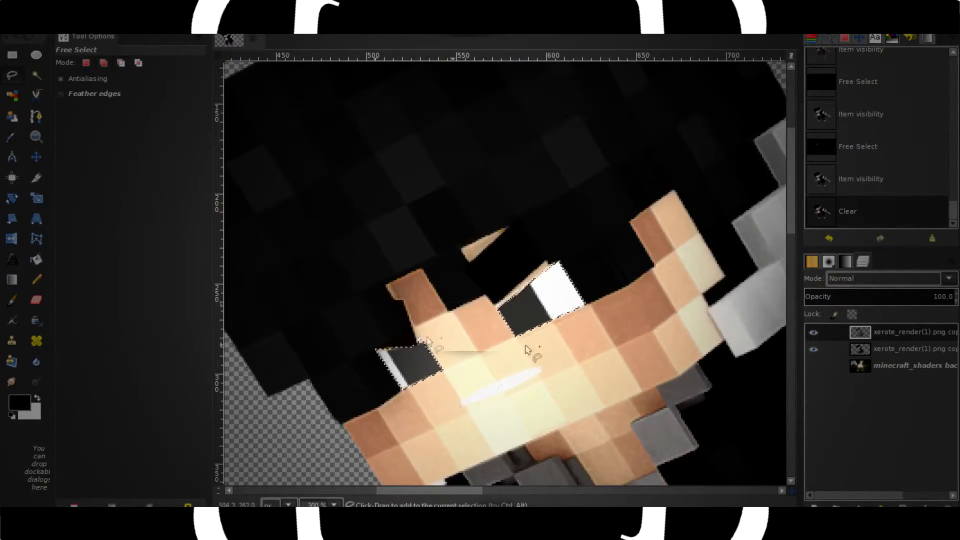
left_click(224, 26)
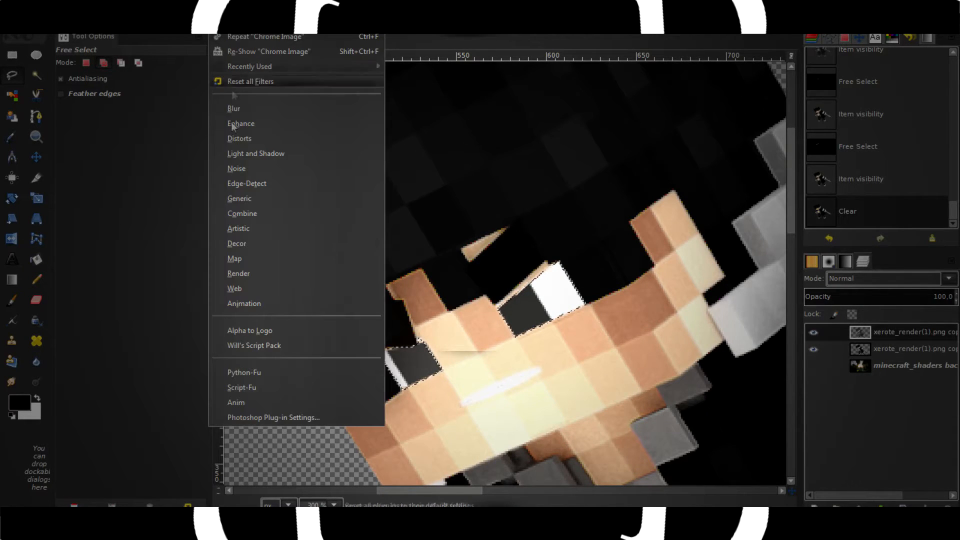
left_click(70, 76)
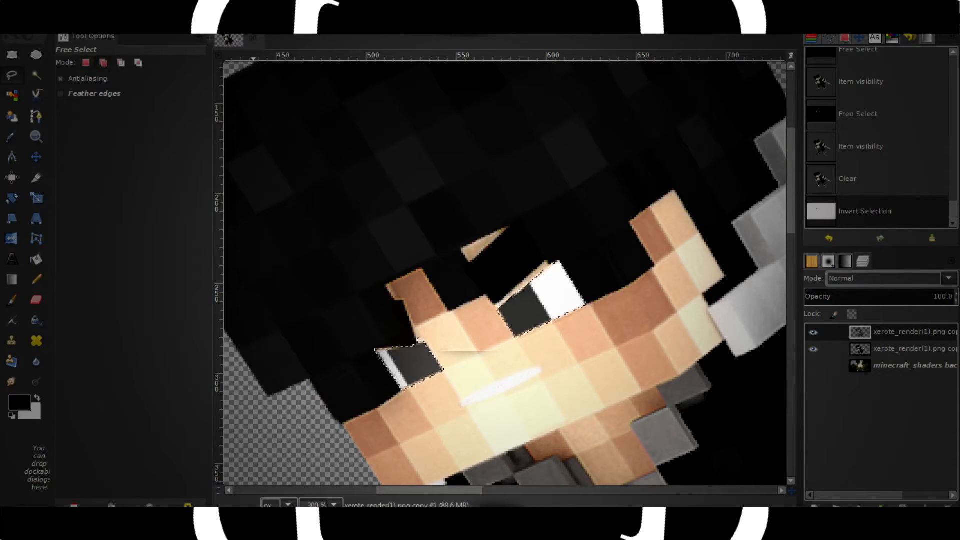
left_click(224, 26)
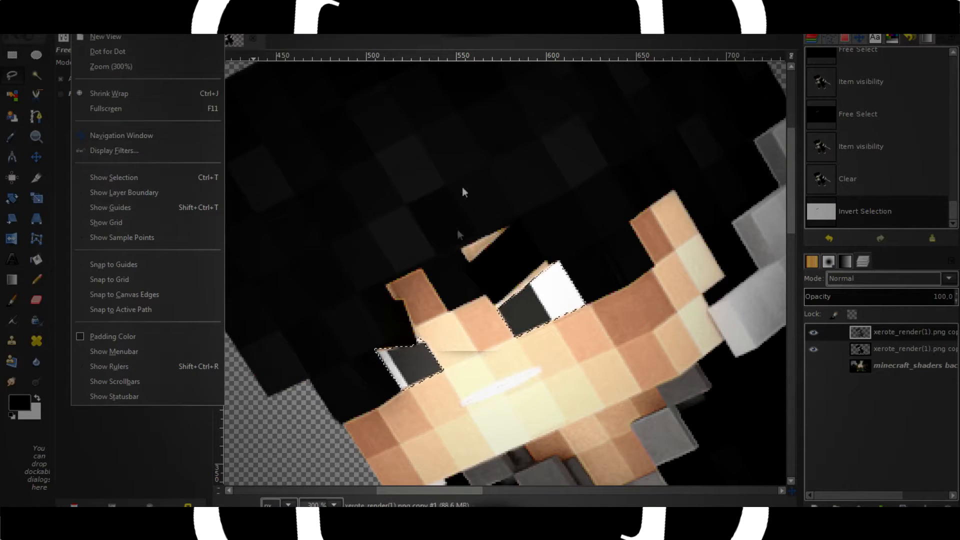
left_click(493, 364)
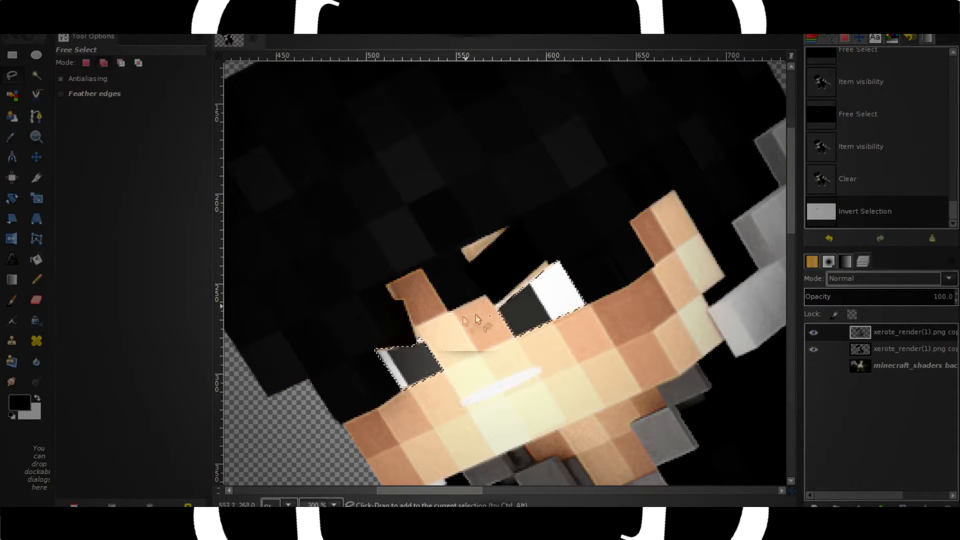
scroll(529, 289, "down", 1)
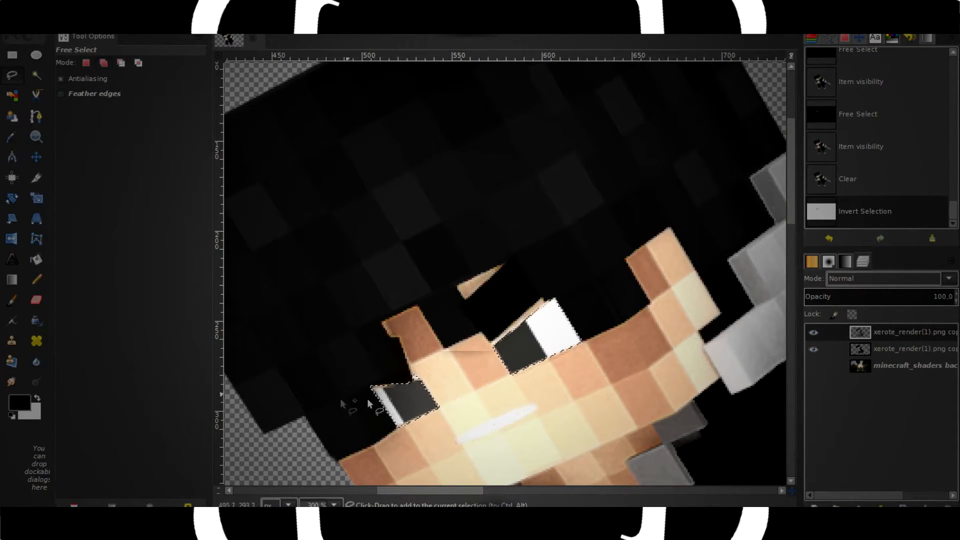
Apply a drop shadow from the inverted eye selection with X and Y offsets of 4, blur radius 15 and opacity 60.
scroll(529, 395, "down", 4)
scroll(452, 210, "up", 2)
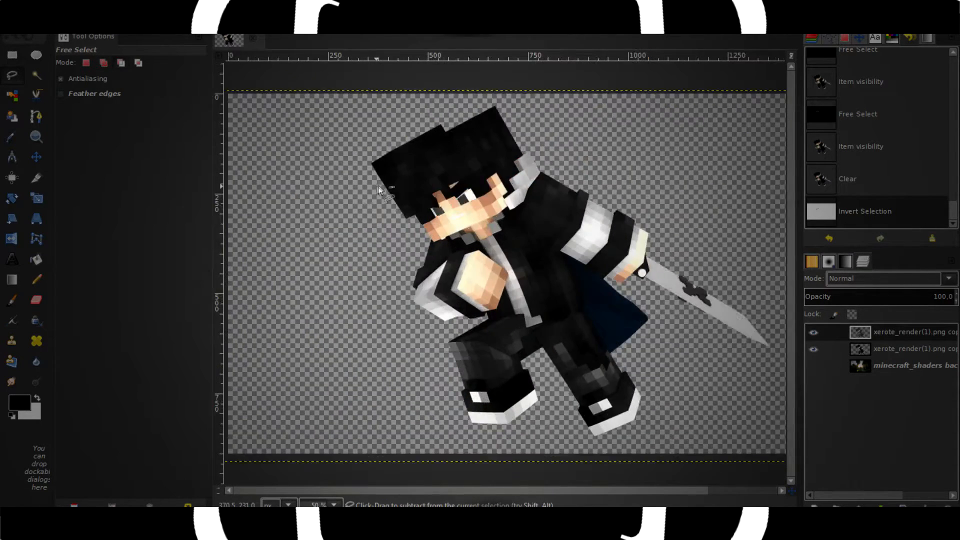
left_click_drag(453, 210, 439, 213)
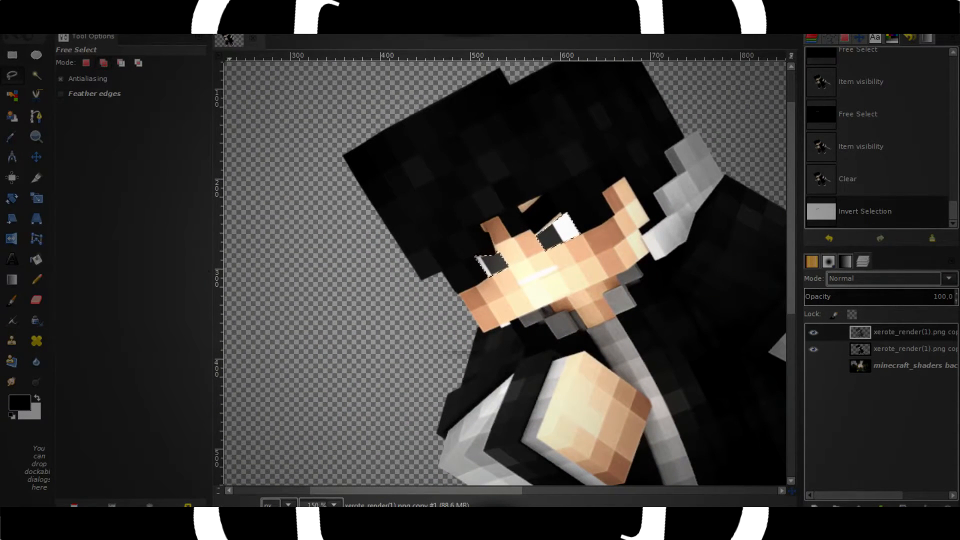
left_click(221, 25)
mouse_move(275, 153)
left_click(431, 240)
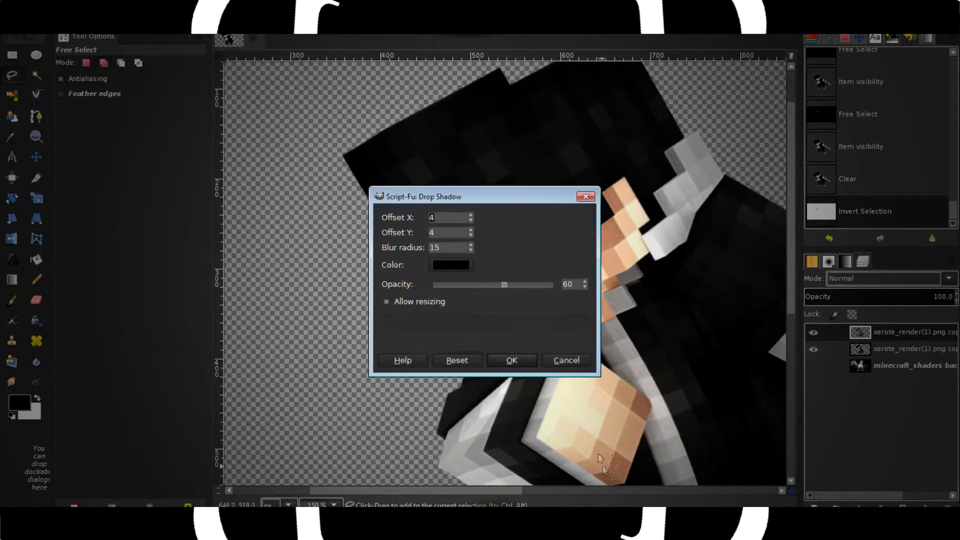
left_click(508, 360)
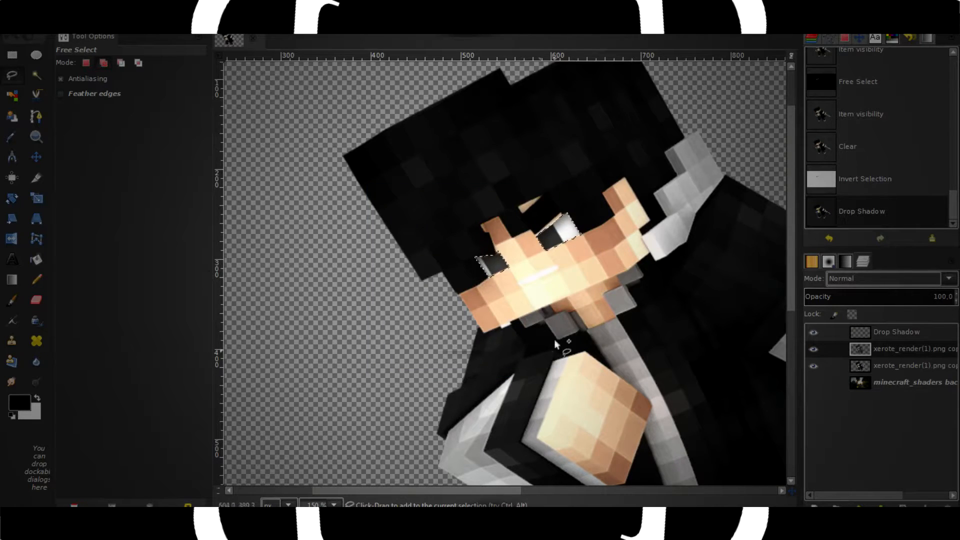
Compare the full render before and after the drop shadow by switching between those two undo history states.
scroll(532, 334, "down", 3)
left_click(883, 186)
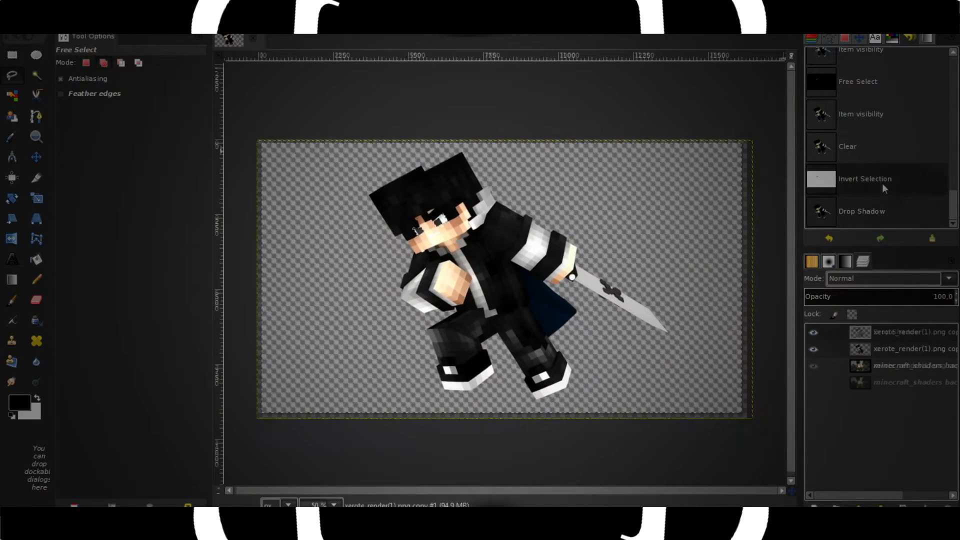
left_click(865, 218)
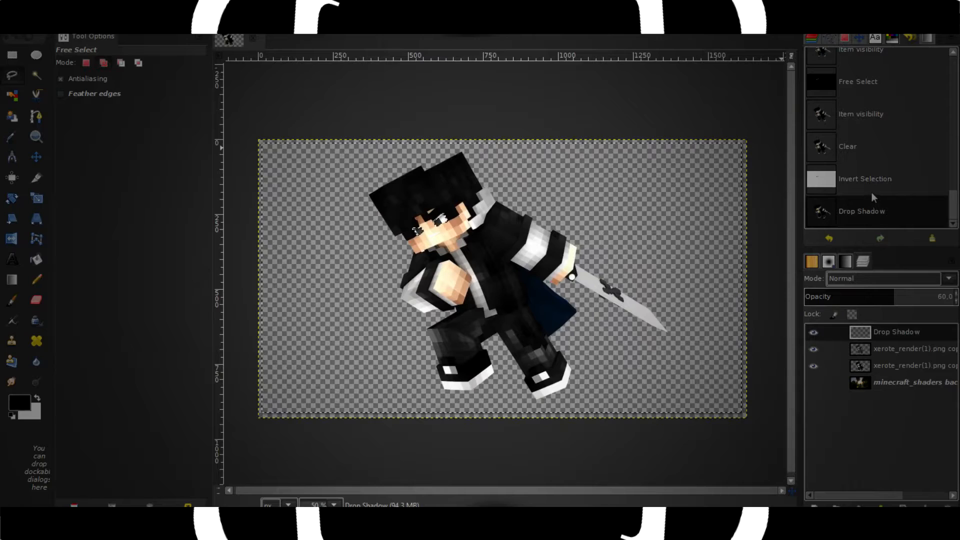
left_click(872, 192)
left_click(871, 219)
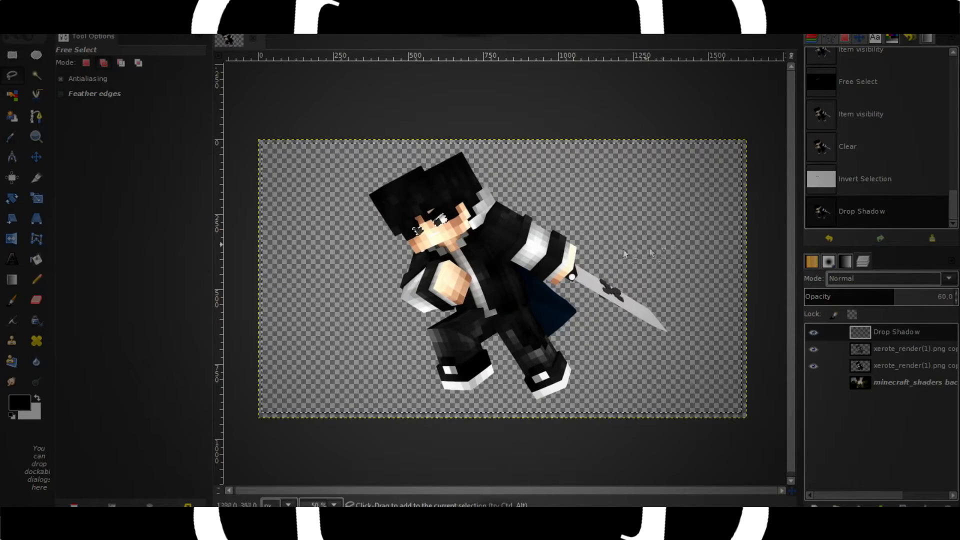
Examine the shading the drop shadow gives both eyes, from close up and with the whole character in view.
scroll(443, 272, "up", 3)
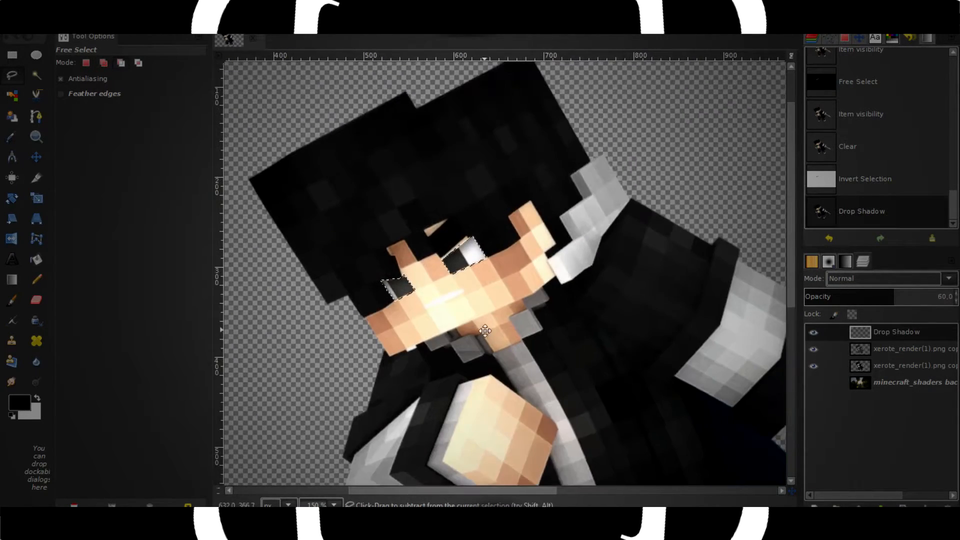
scroll(431, 244, "up", 2)
scroll(475, 283, "up", 1)
scroll(545, 317, "down", 4)
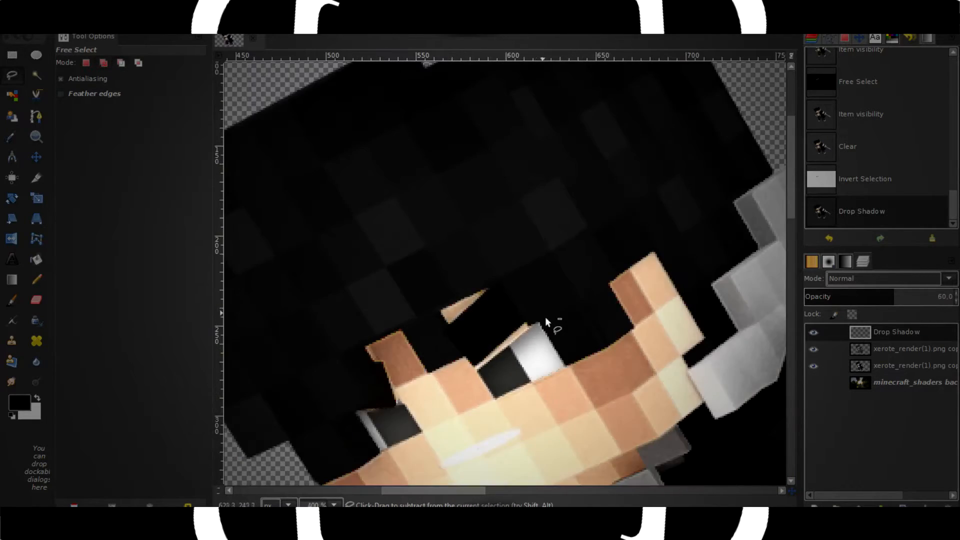
scroll(547, 319, "up", 2)
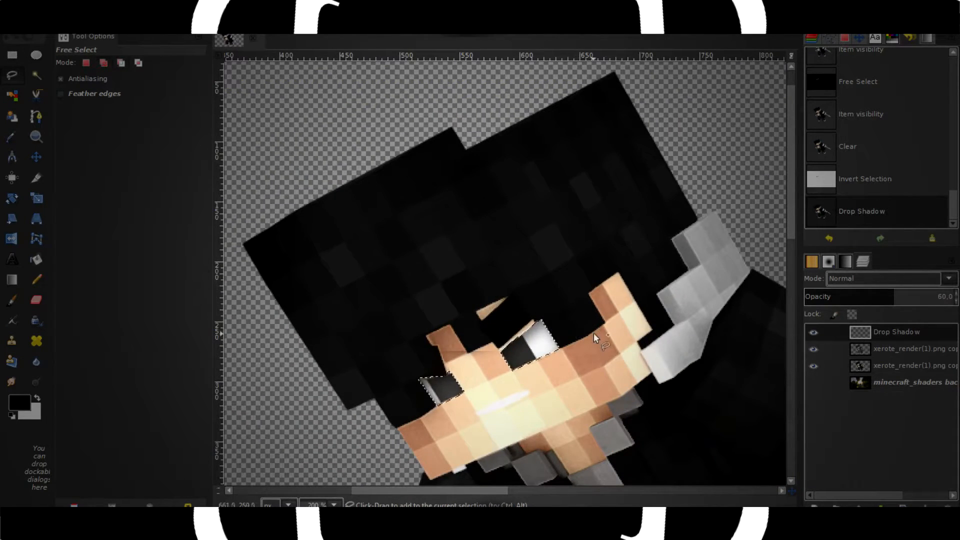
scroll(596, 339, "down", 3)
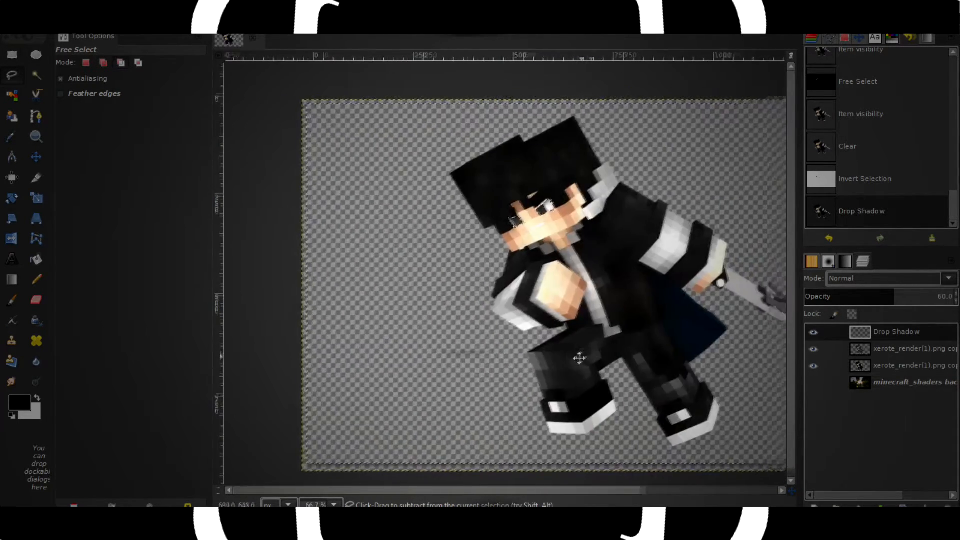
scroll(574, 338, "down", 1)
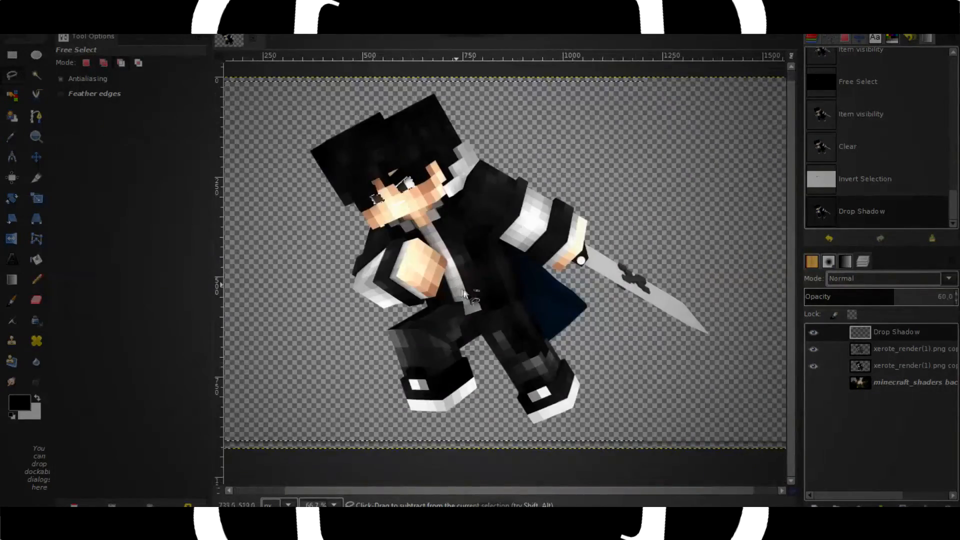
scroll(446, 263, "up", 5)
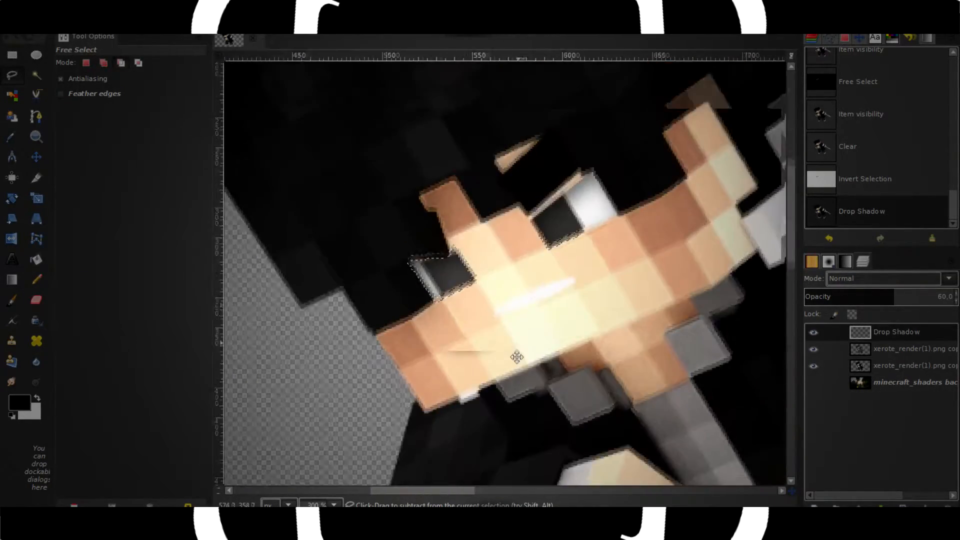
scroll(568, 256, "up", 3)
Lower the Drop Shadow layer's opacity to 35.2 and compare the eyes with that layer hidden and shown.
left_click(814, 332)
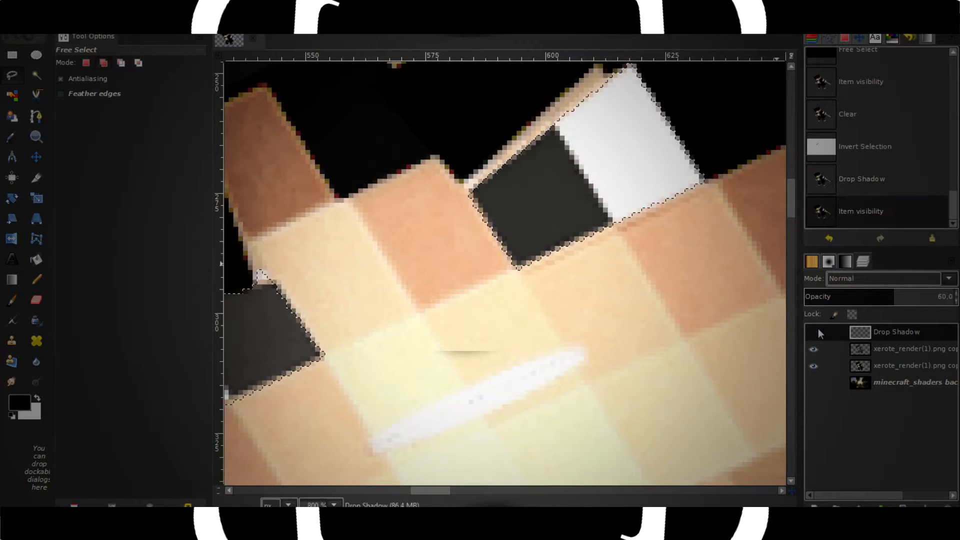
left_click(814, 332)
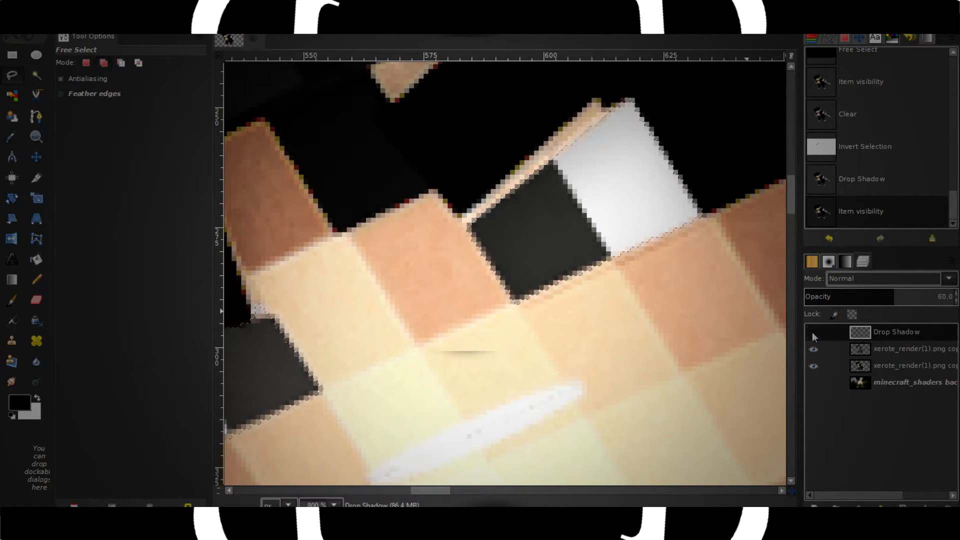
left_click_drag(895, 298, 856, 297)
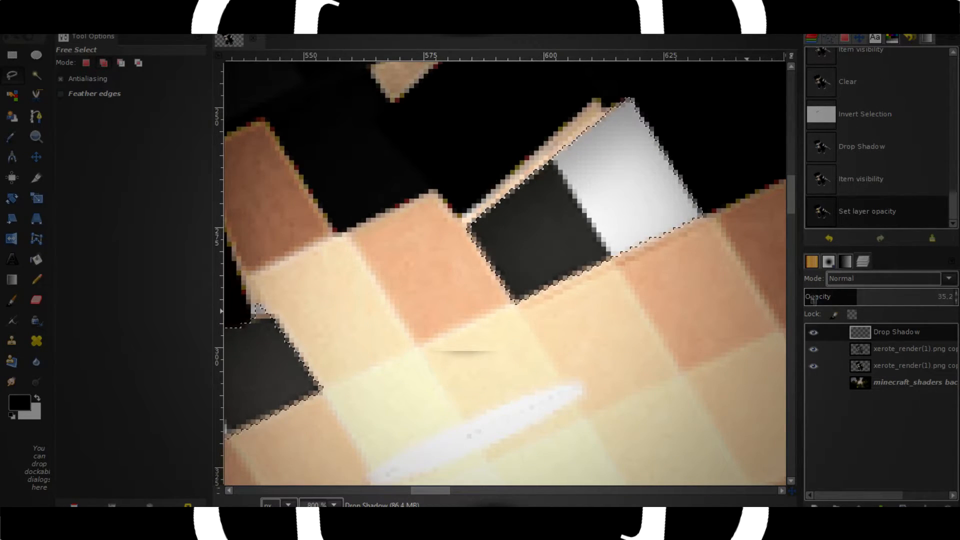
left_click(813, 332)
left_click(814, 332)
left_click(813, 332)
left_click(814, 332)
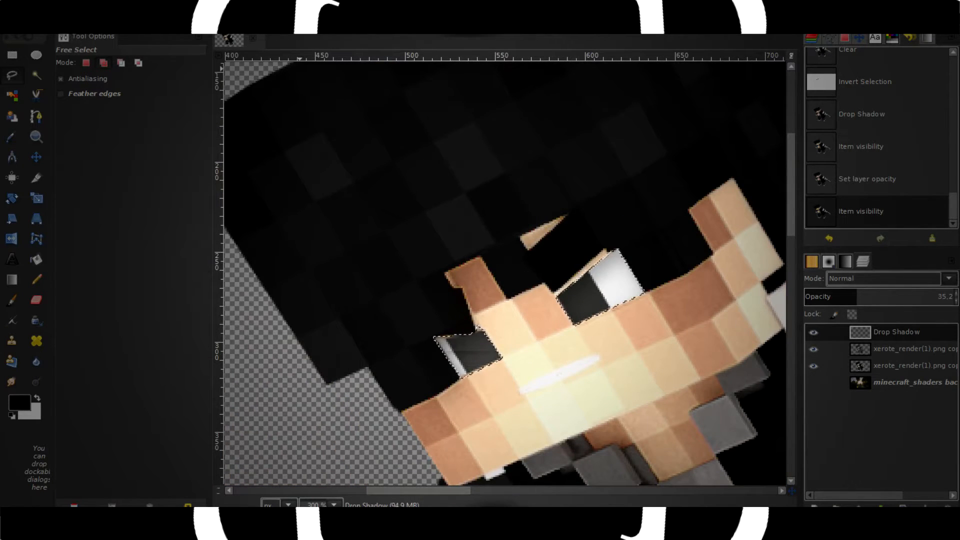
Deselect everything and add a new empty layer above the Drop Shadow layer.
left_click(54, 22)
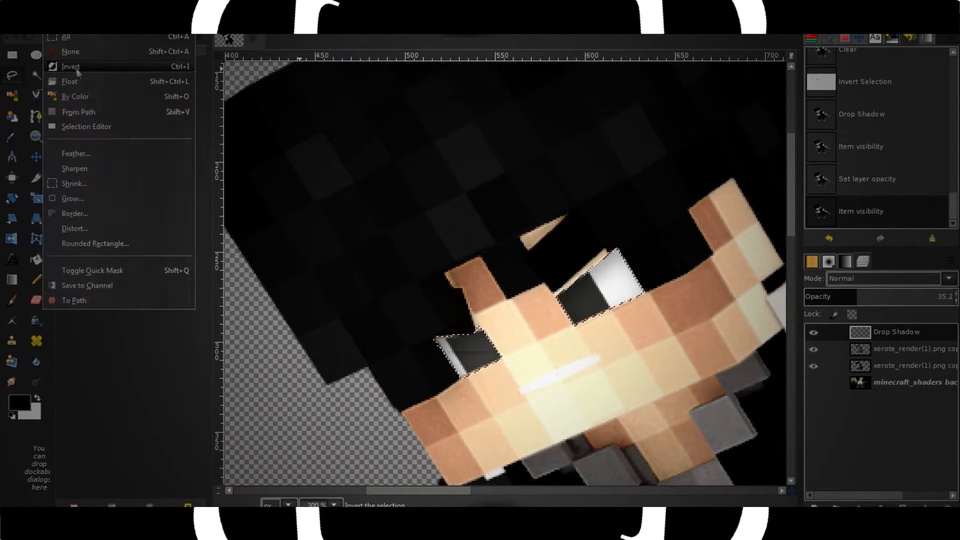
left_click(75, 52)
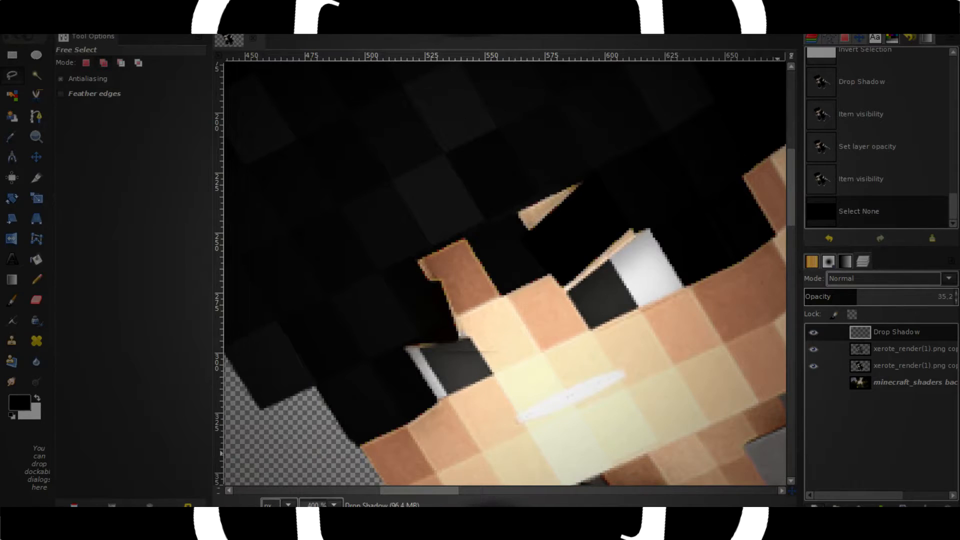
key("ctrl+shift+n")
key("Return")
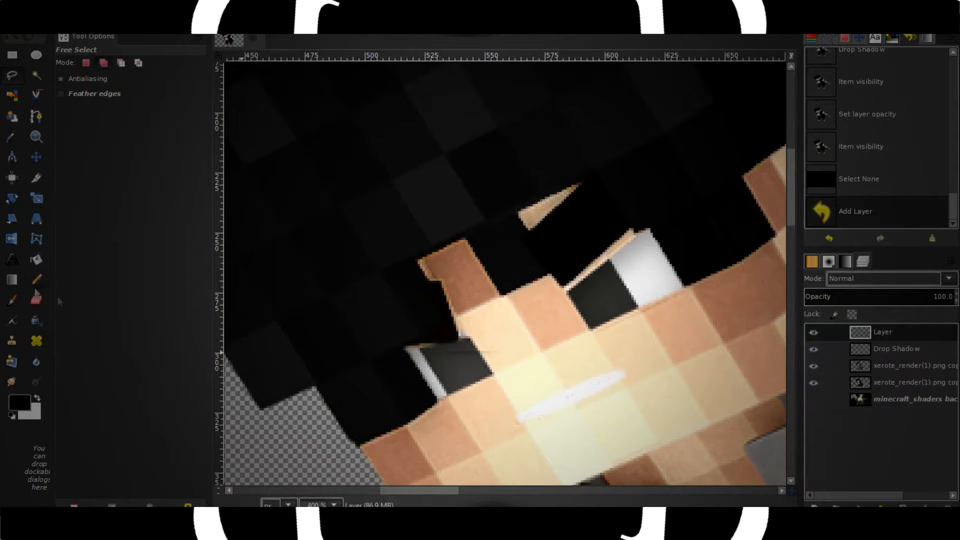
Paint two light grey dots on the narrower eye's pupil using the Paintbrush with Hardness 050 at size 12.82.
left_click(12, 301)
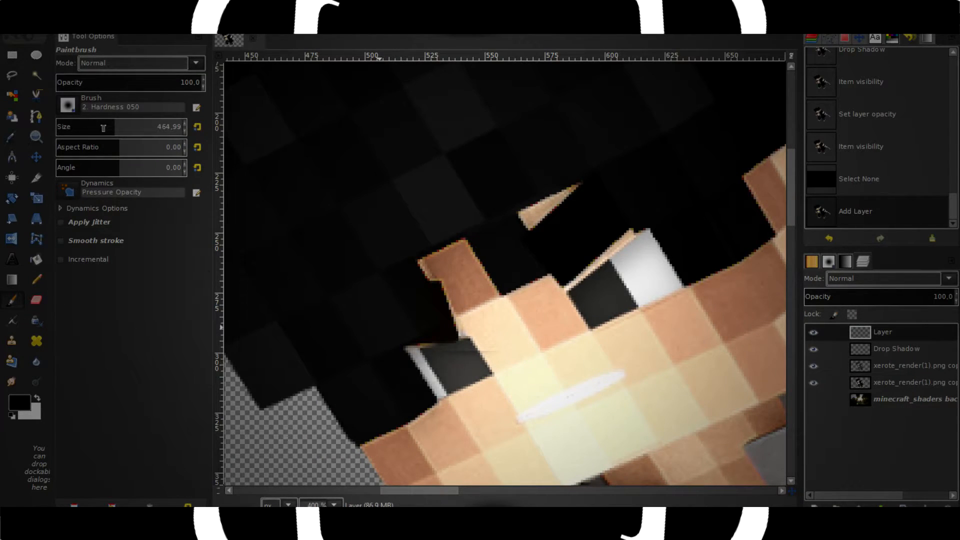
left_click_drag(103, 126, 63, 126)
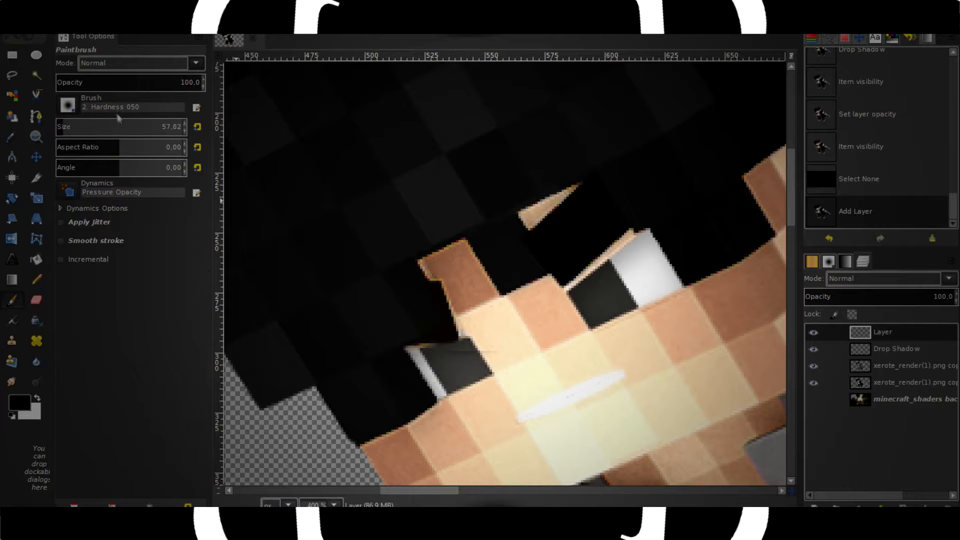
scroll(119, 131, "down", 16)
scroll(119, 131, "up", 1)
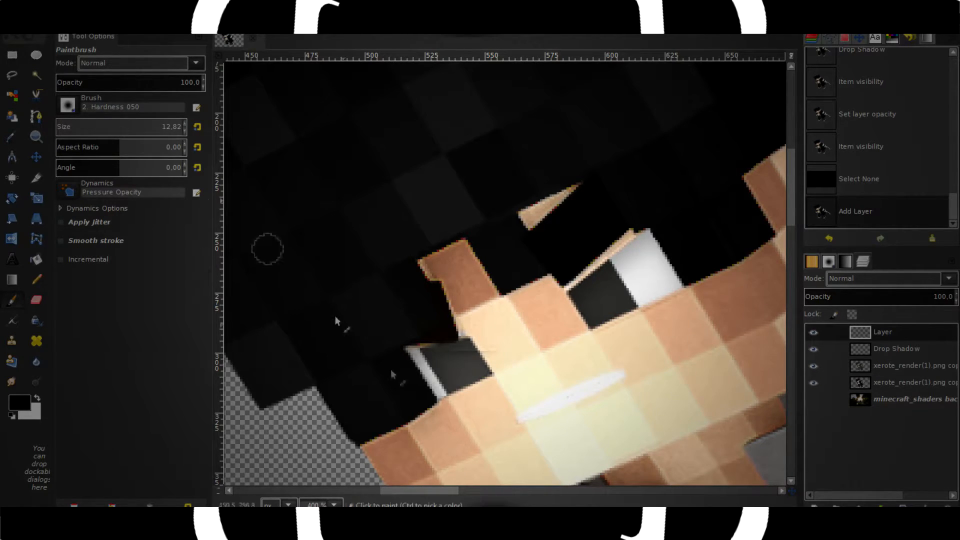
left_click(38, 399)
scroll(472, 374, "up", 3)
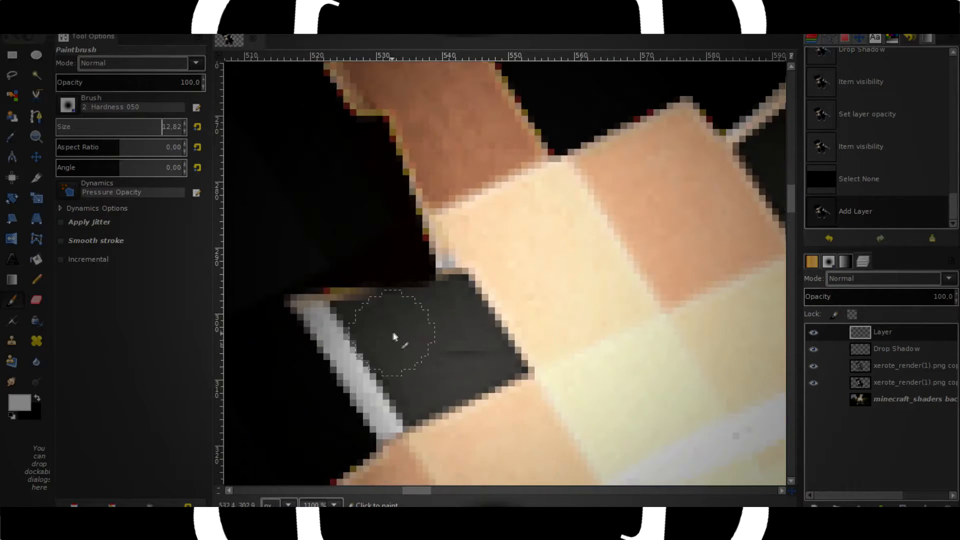
left_click(394, 337)
left_click(457, 343)
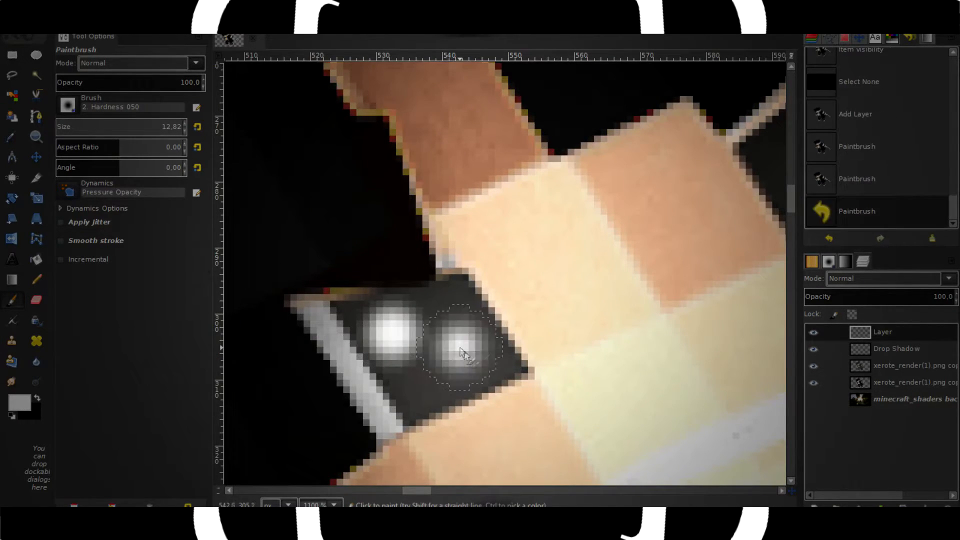
Paint two matching light grey dots side by side on the dark pupil of the wider eye.
scroll(613, 396, "down", 5)
scroll(613, 396, "up", 3)
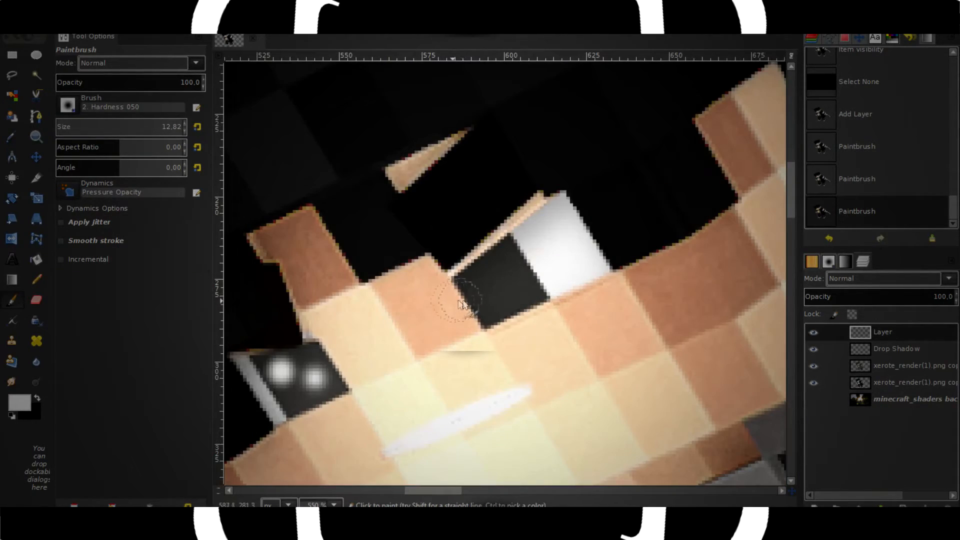
left_click(481, 285)
left_click(507, 289)
scroll(500, 385, "down", 3)
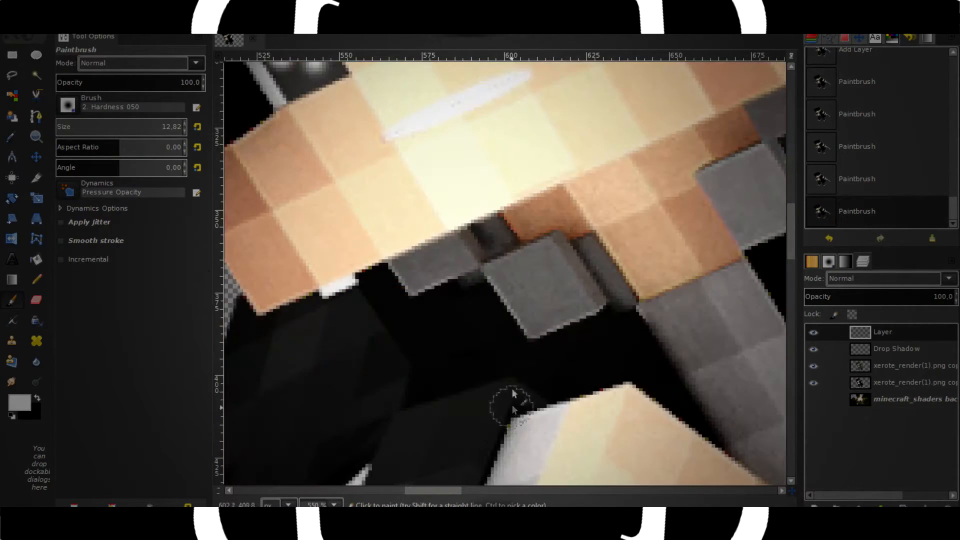
scroll(502, 317, "down", 2)
scroll(502, 317, "down", 5)
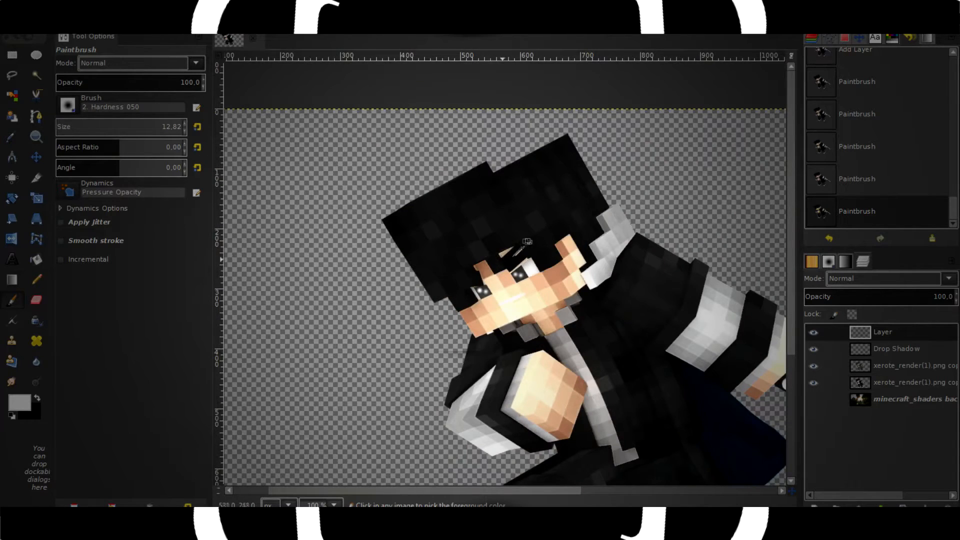
Check the dots' layer by toggling its visibility, and brighten the wider eye's first dot with another brush dab.
scroll(527, 242, "up", 2)
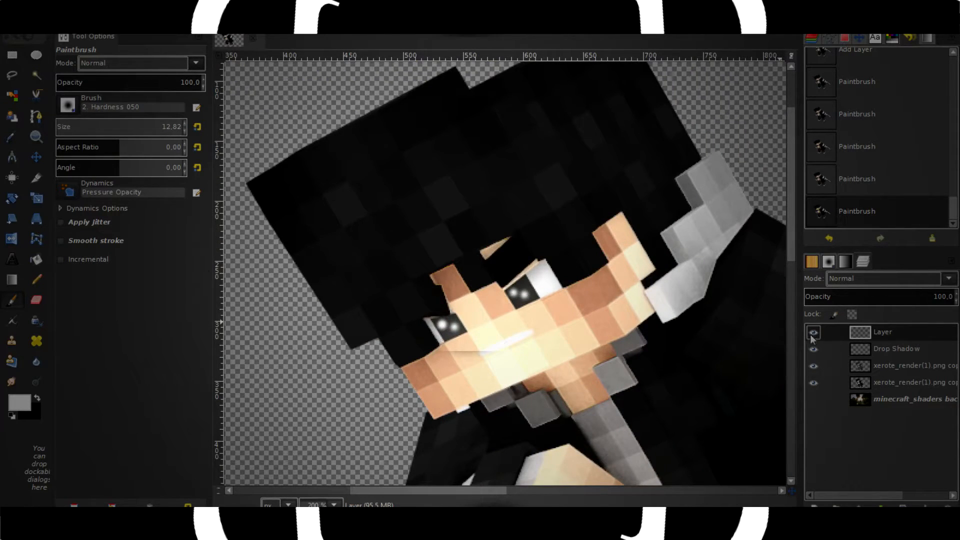
scroll(520, 300, "up", 4)
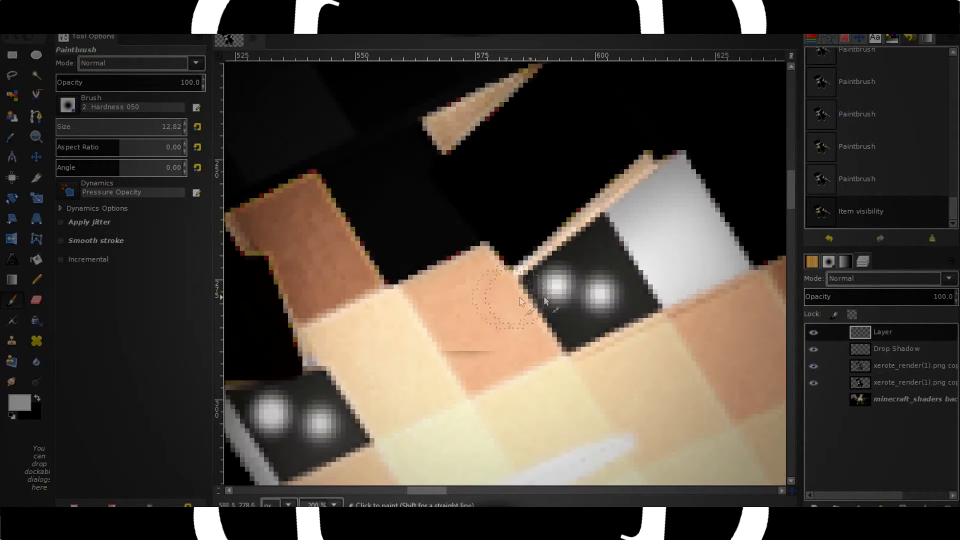
left_click(554, 284)
scroll(625, 350, "down", 3)
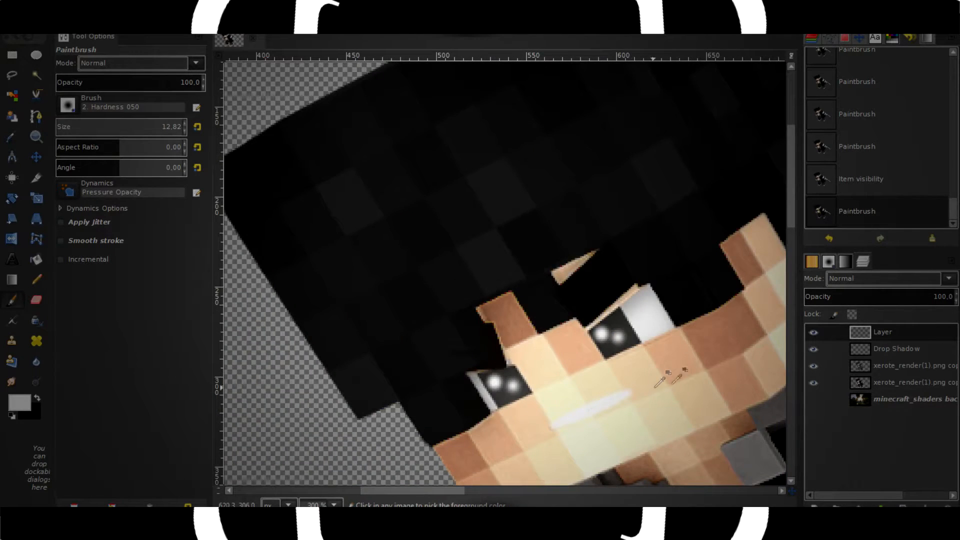
Try the Value and Color blend modes on the layer holding the eye dots.
left_click(845, 279)
scroll(865, 200, "down", 1)
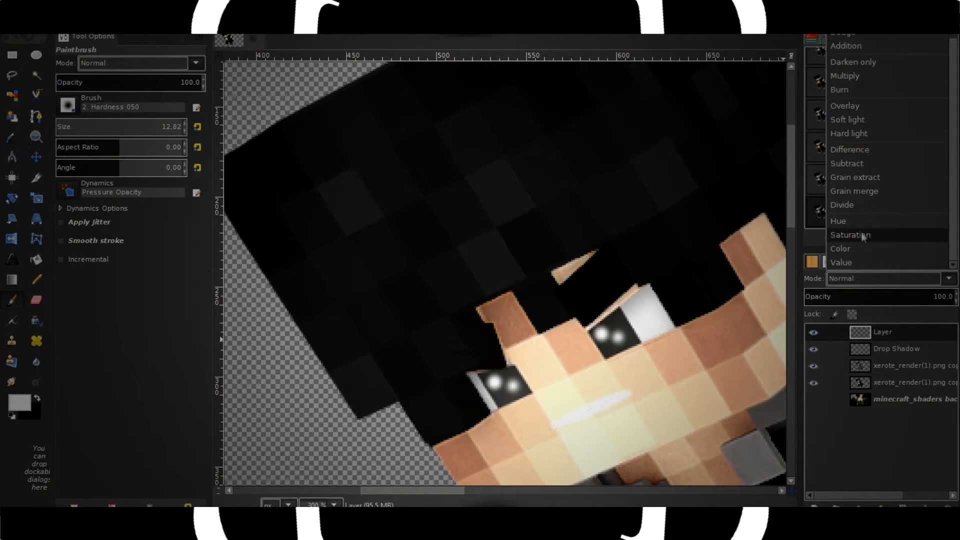
left_click(856, 265)
left_click_drag(675, 321, 580, 305)
left_click(882, 280)
left_click(868, 239)
left_click(869, 277)
left_click(861, 245)
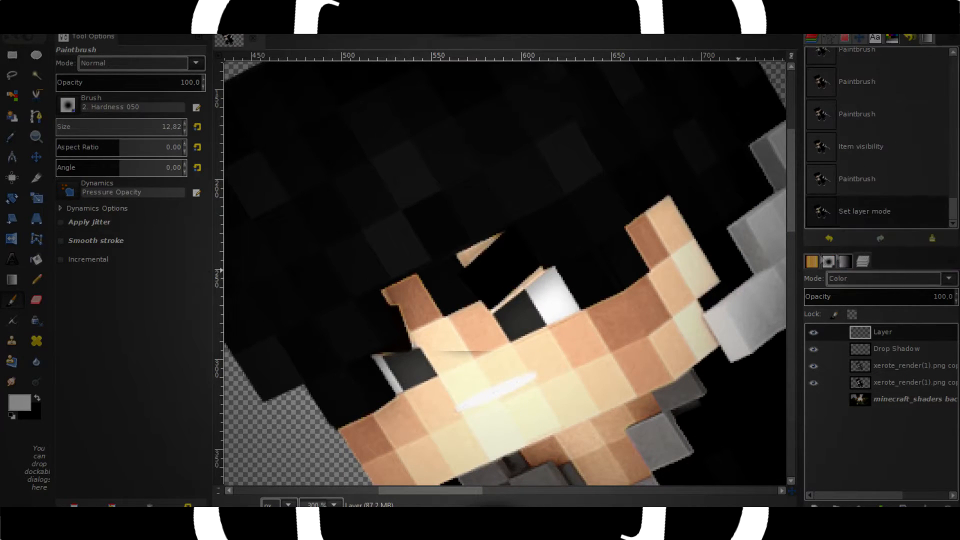
Set the blend mode of the layer with the eye dots to Value.
left_click(854, 278)
left_click(433, 364)
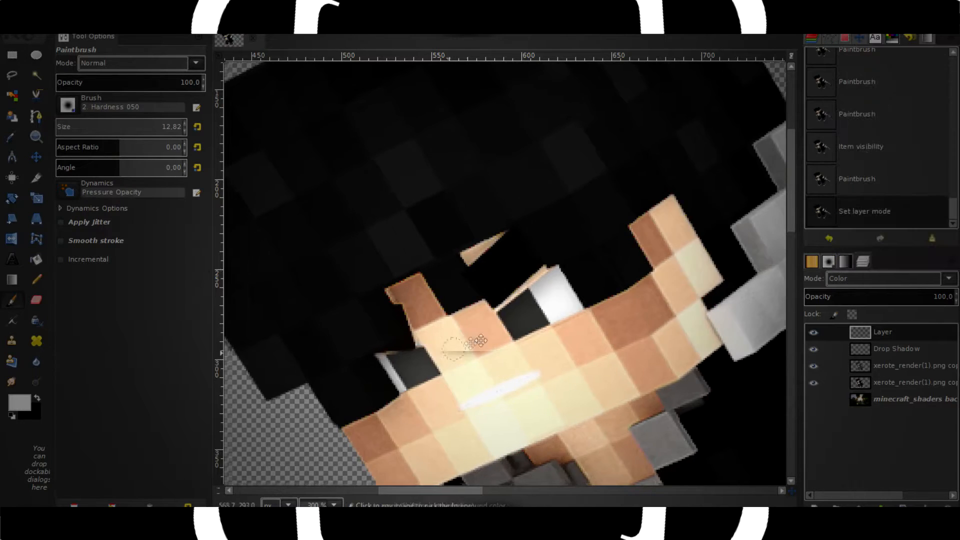
left_click_drag(433, 364, 464, 355)
left_click(863, 278)
left_click(863, 258)
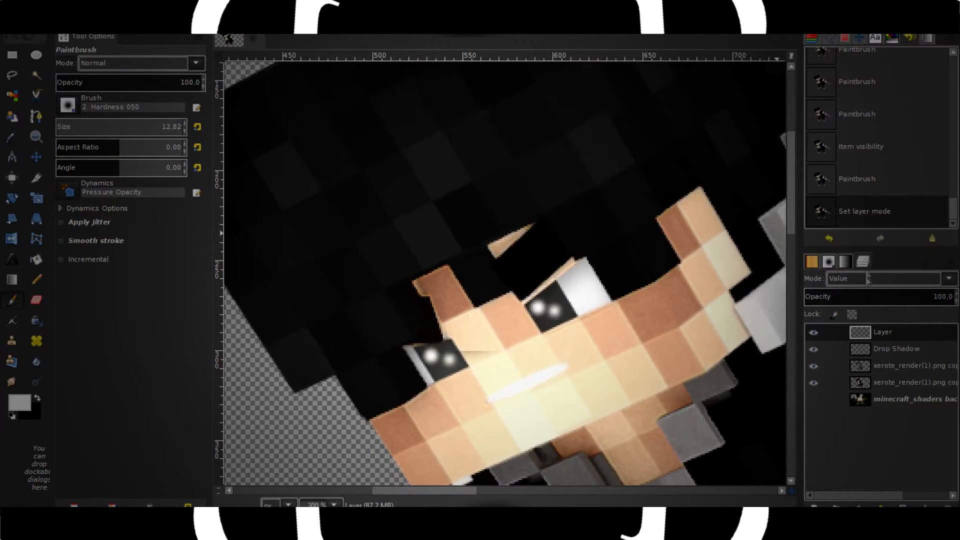
Try the Normal blend mode on the layer with the eye dots, and return it to Value.
left_click(869, 282)
left_click(869, 264)
scroll(500, 272, "down", 4)
left_click_drag(603, 225, 593, 303)
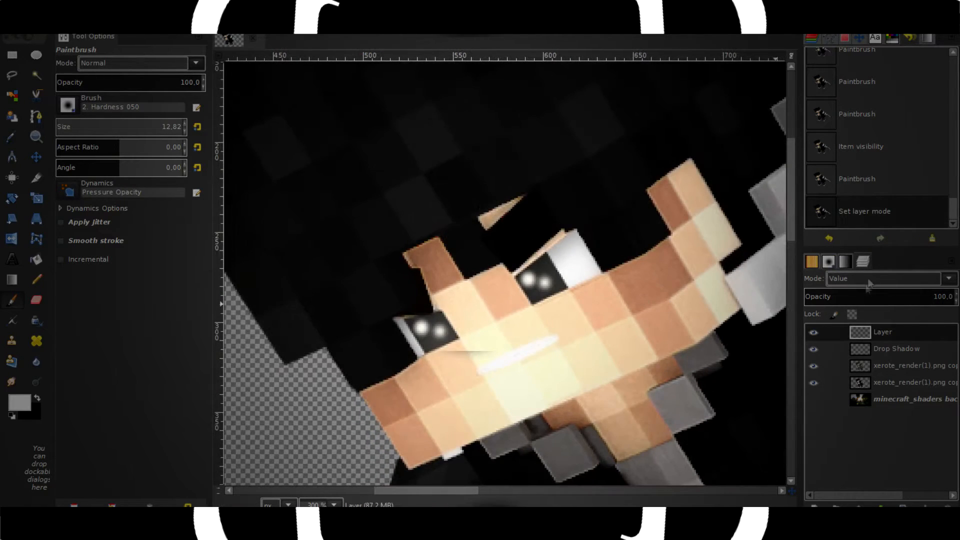
left_click(867, 282)
scroll(844, 73, "up", 1)
left_click(844, 9)
left_click(868, 283)
scroll(852, 250, "down", 2)
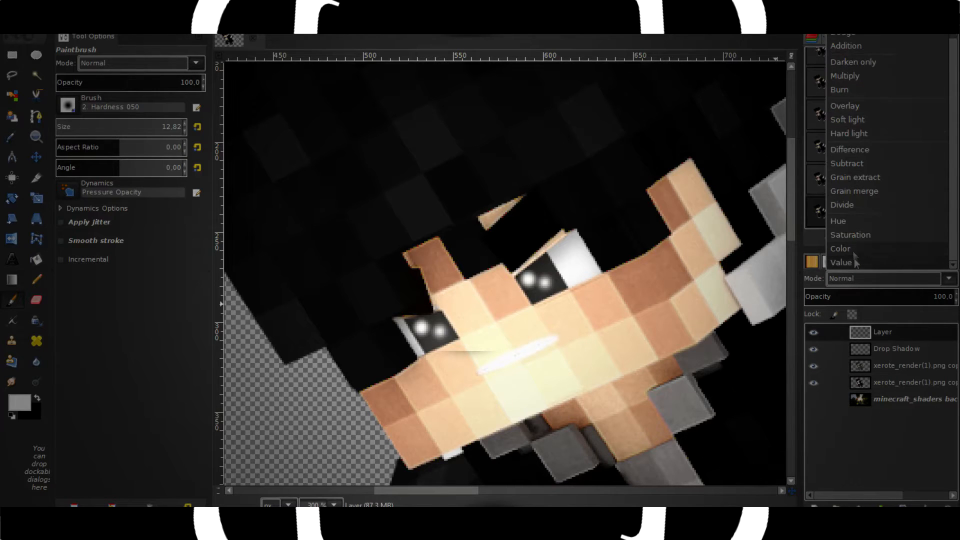
left_click(853, 259)
Inspect the dots on both pupils up close, comparing the eyes with the dots' layer hidden and shown.
scroll(515, 295, "up", 3)
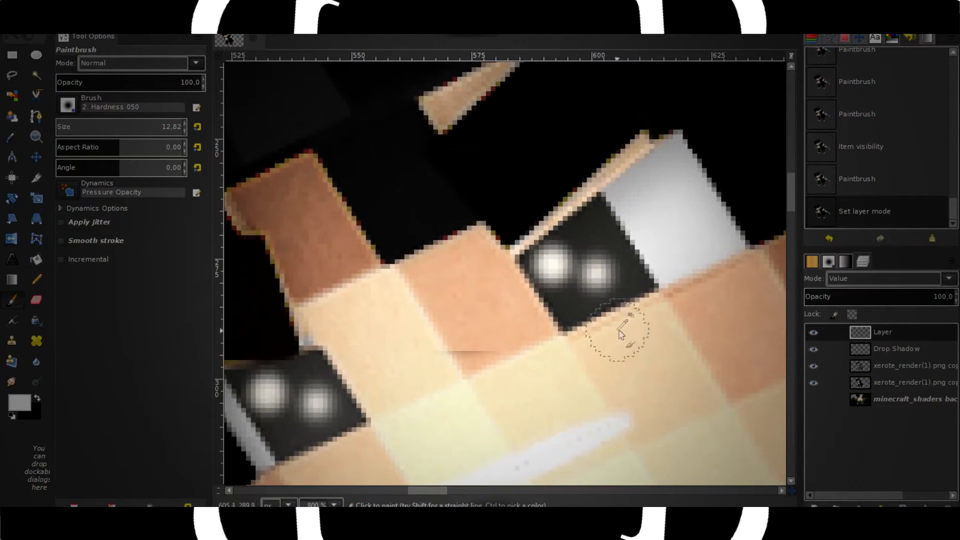
scroll(623, 290, "down", 3)
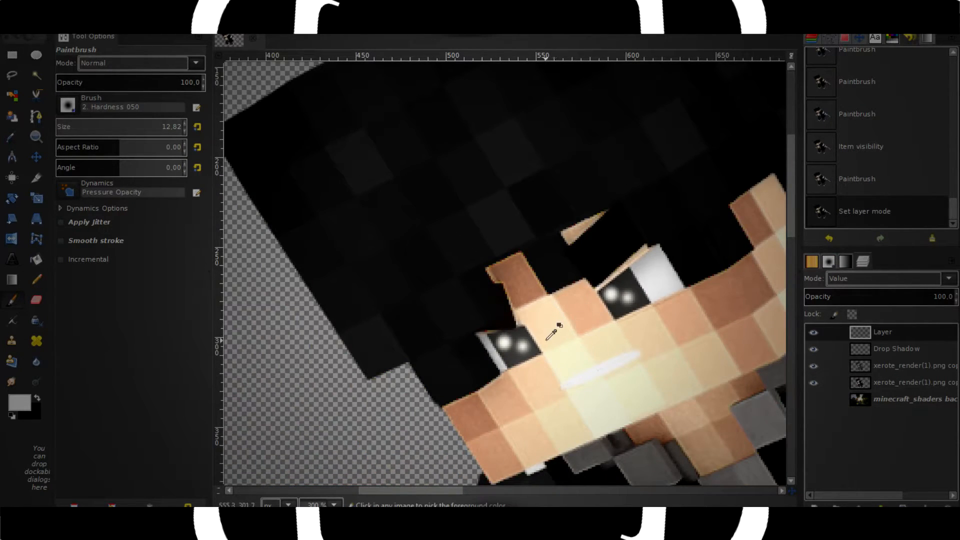
scroll(552, 334, "up", 1)
scroll(540, 320, "up", 1)
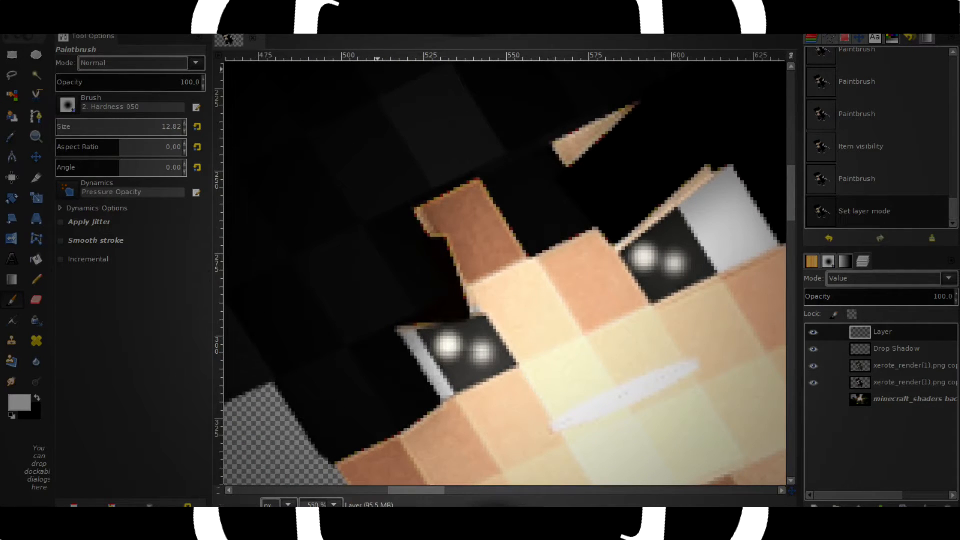
left_click(813, 332)
left_click(813, 332)
left_click(813, 332)
left_click(813, 332)
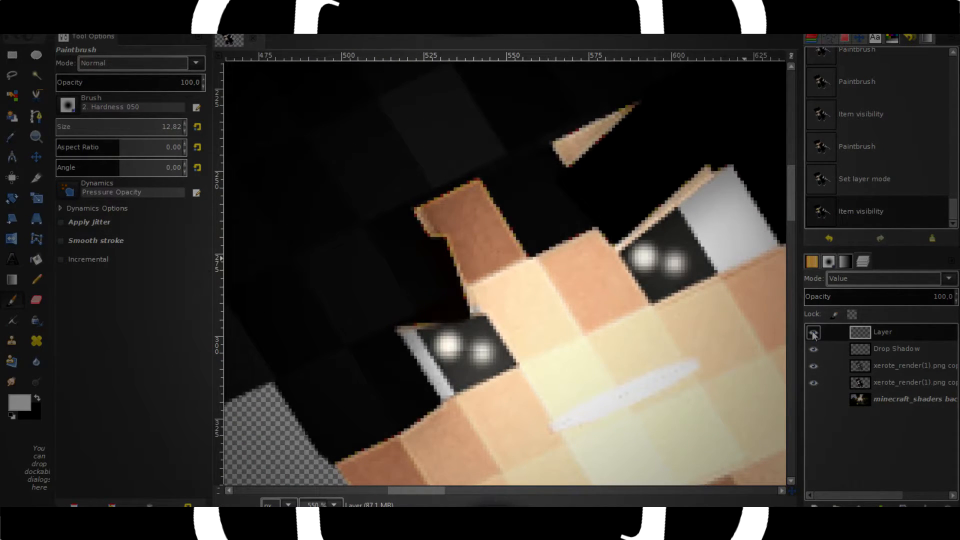
Soften the eye dots with a Gaussian Blur of 5.0 px horizontal and vertical radius, using the RLE method.
left_click(220, 28)
mouse_move(305, 109)
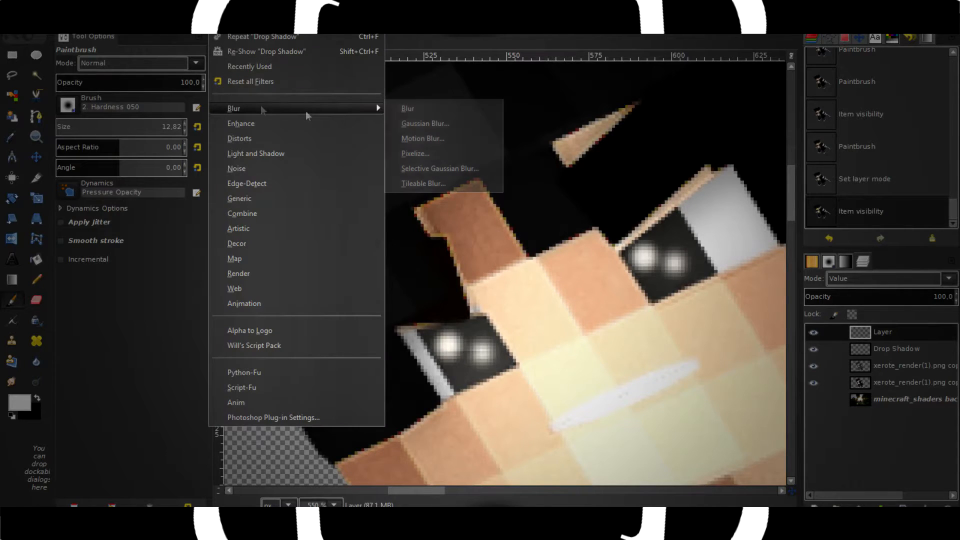
left_click(397, 121)
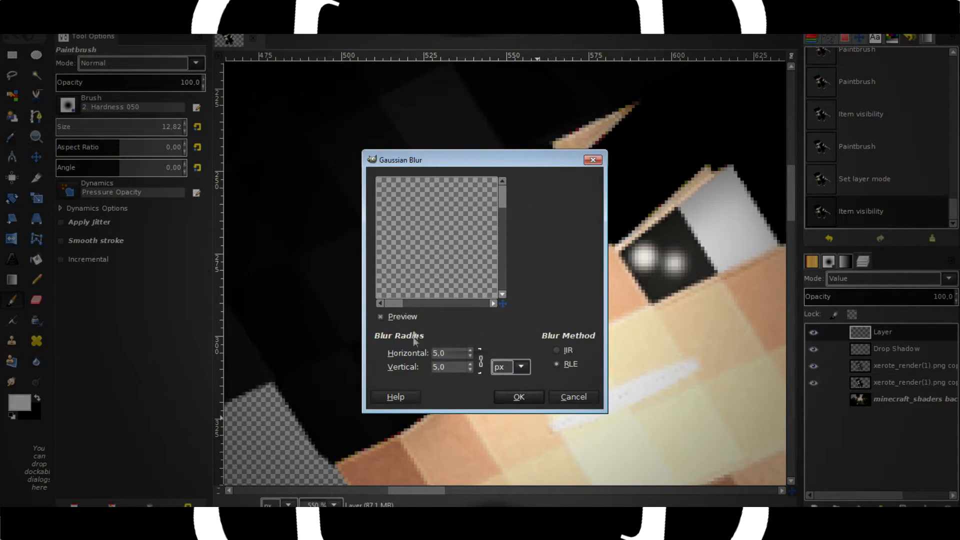
left_click(506, 395)
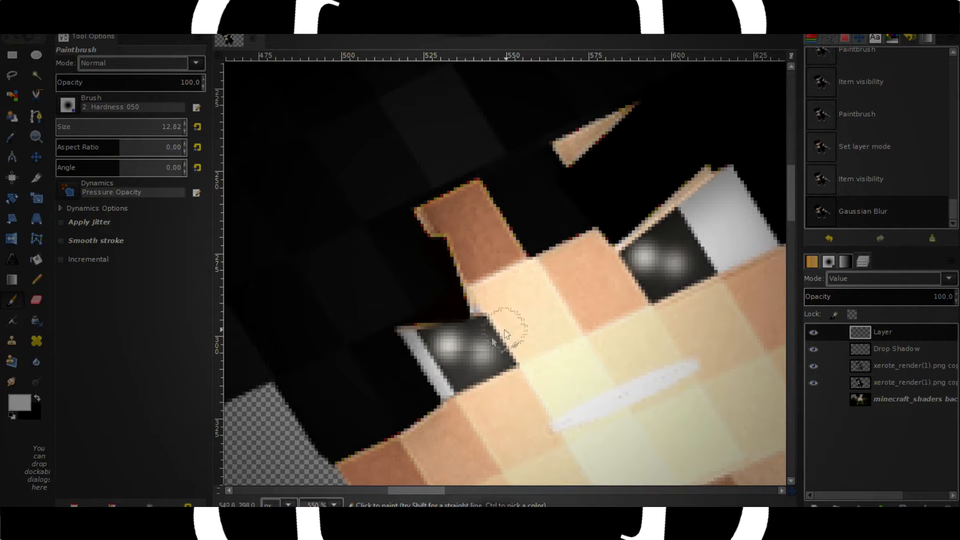
scroll(470, 324, "up", 3)
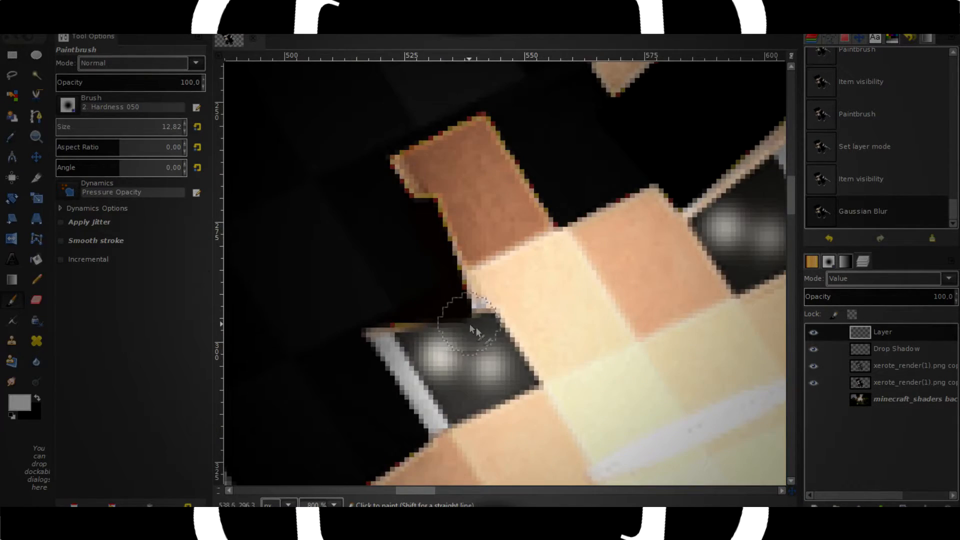
scroll(508, 390, "down", 4)
scroll(629, 388, "down", 6)
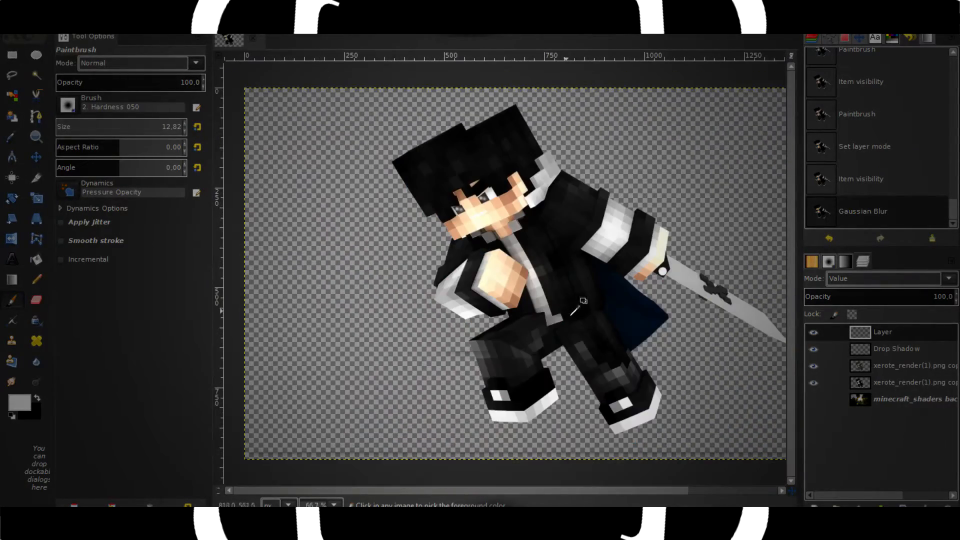
left_click_drag(570, 314, 518, 329)
scroll(501, 300, "up", 1)
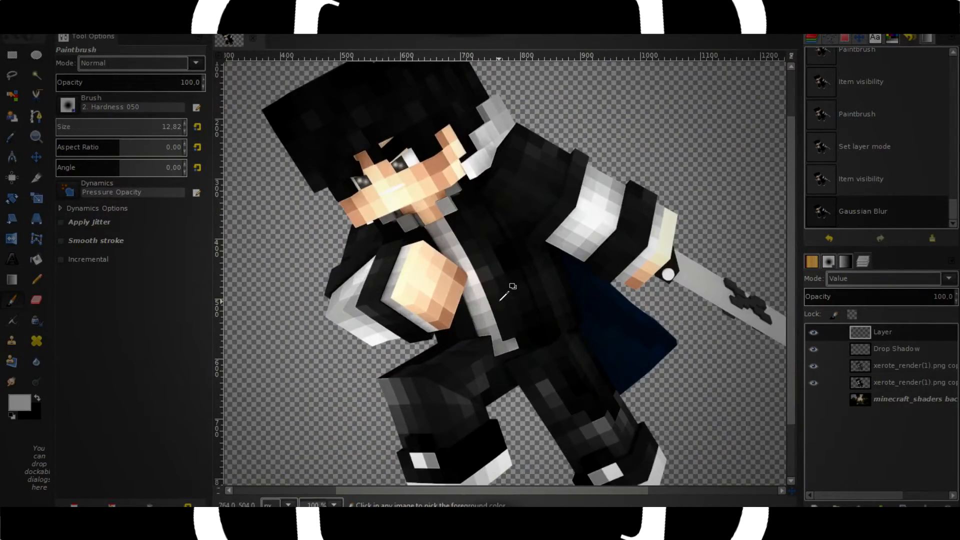
scroll(500, 300, "down", 1)
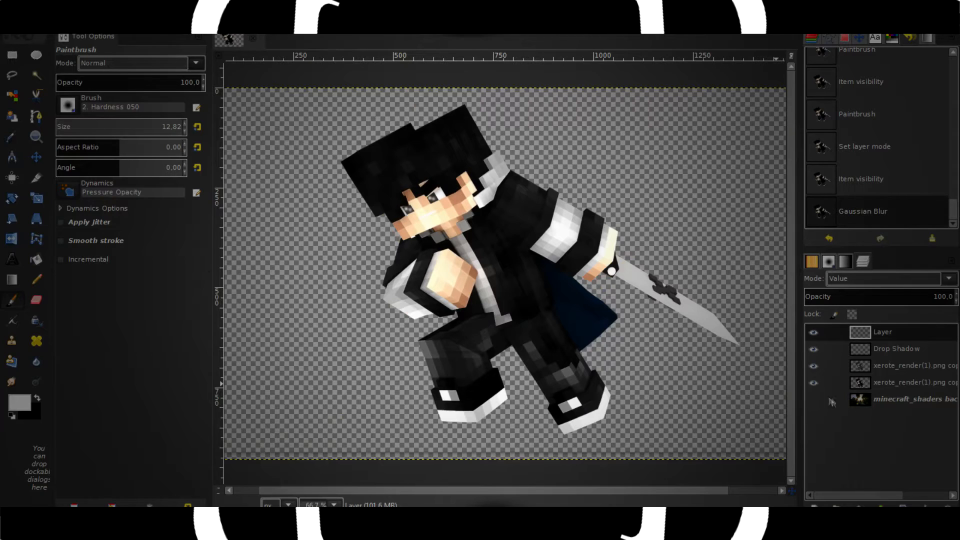
Merge all visible character layers into one, leaving the hidden forest background layer separate.
right_click(848, 419)
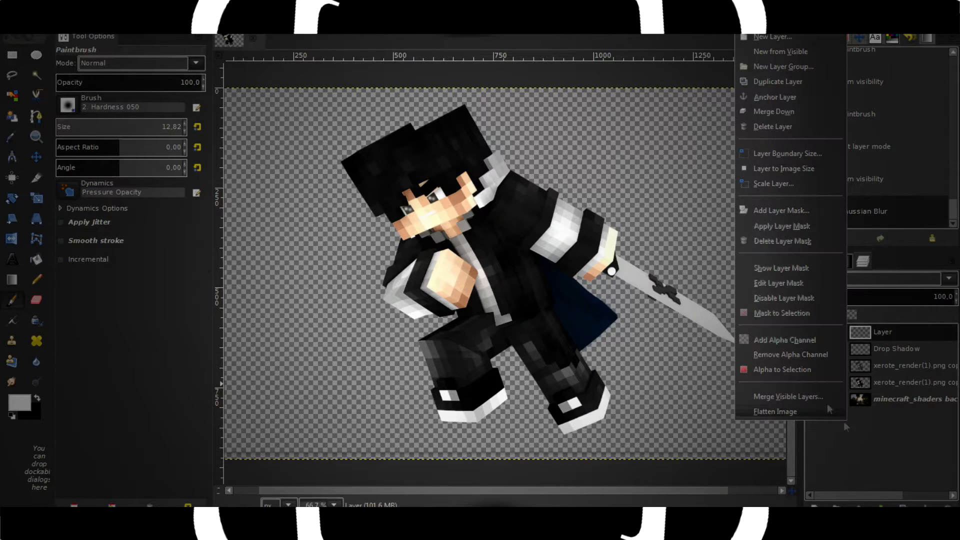
left_click(813, 396)
left_click(815, 475)
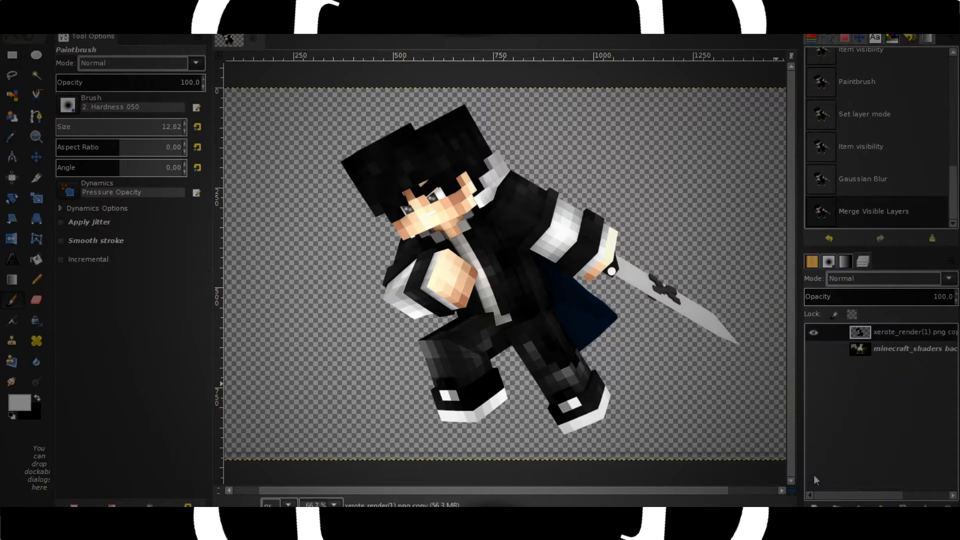
Add two new transparent layers above the merged character layer.
left_click(812, 505)
left_click(818, 497)
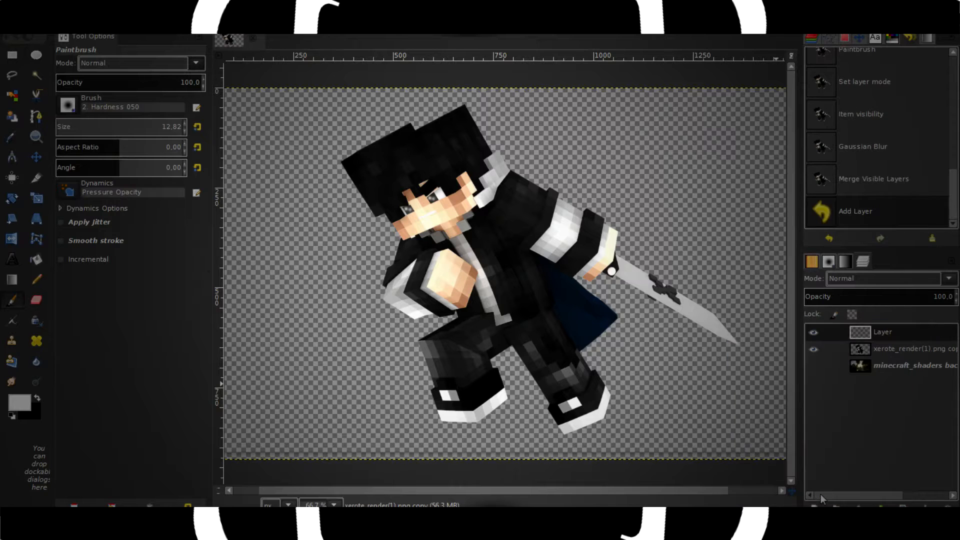
left_click(811, 505)
left_click(815, 499)
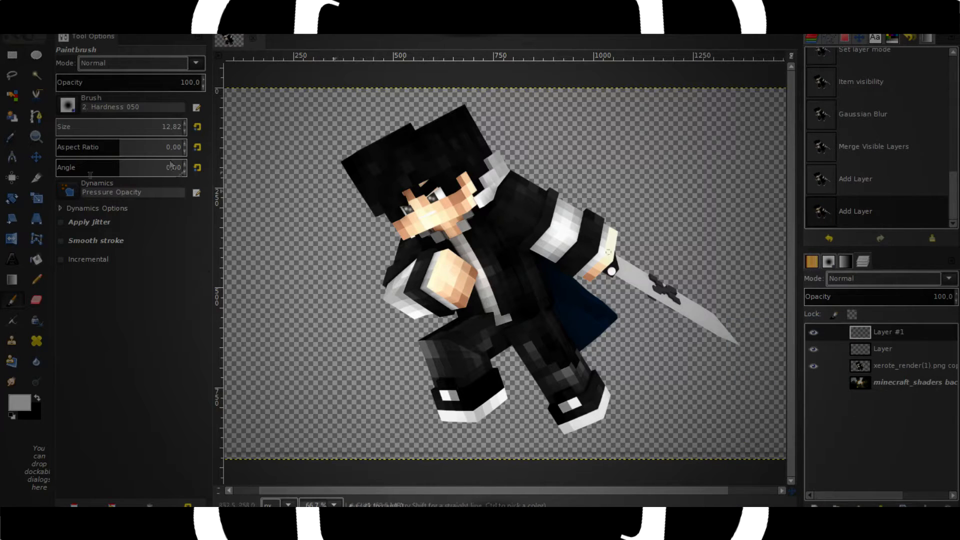
key("2")
scroll(553, 368, "down", 3)
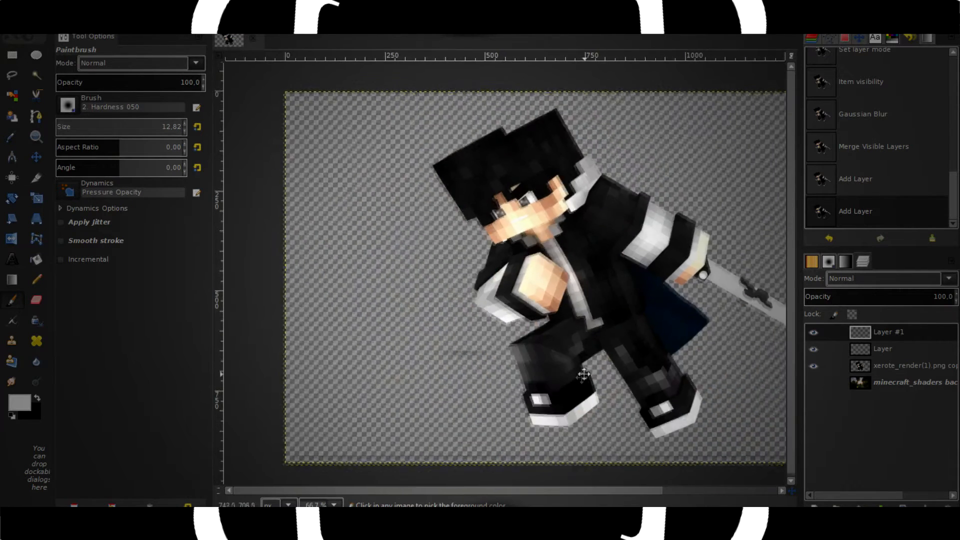
left_click_drag(584, 374, 569, 395)
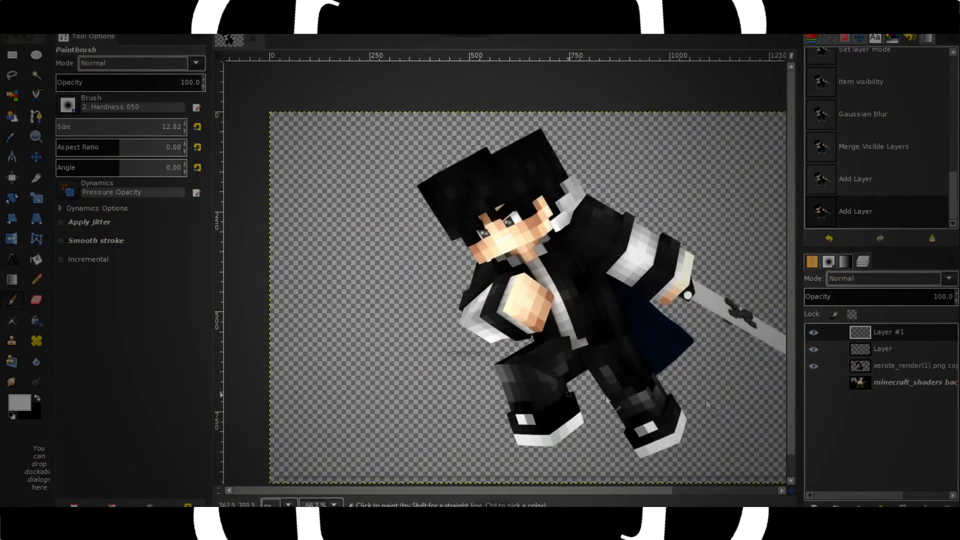
On the lower new layer, paint soft black shading between the raised fist and the white shirt strip with a 63.82 size brush.
left_click(869, 348)
left_click(866, 332)
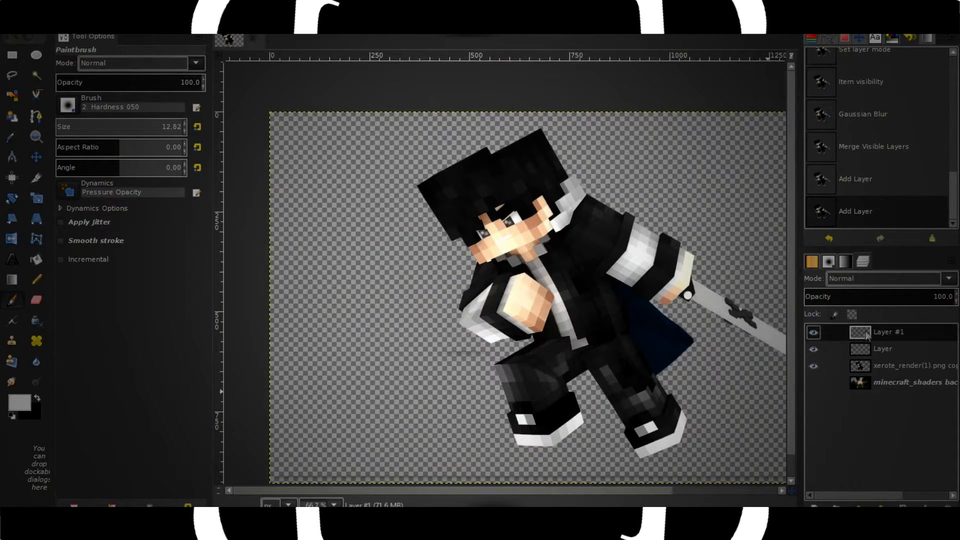
left_click(894, 350)
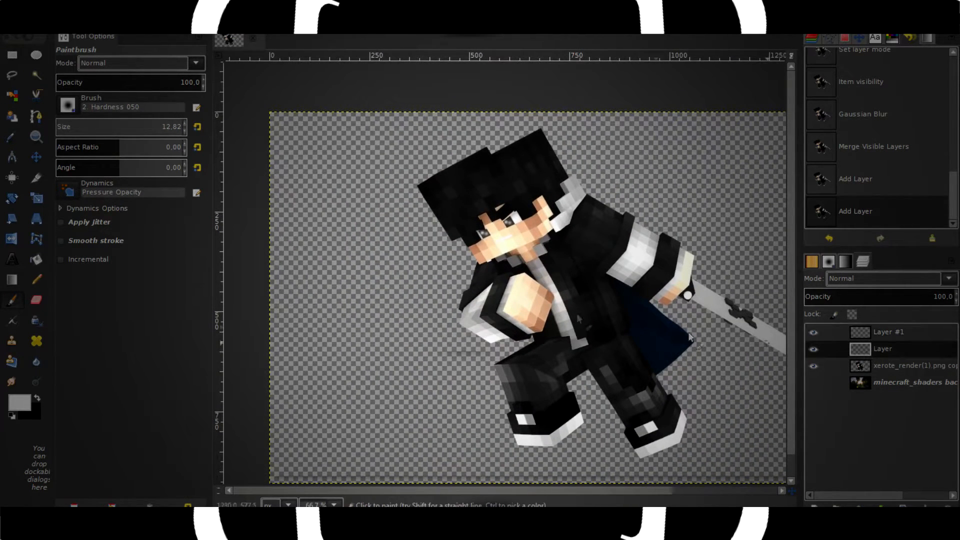
left_click(37, 395)
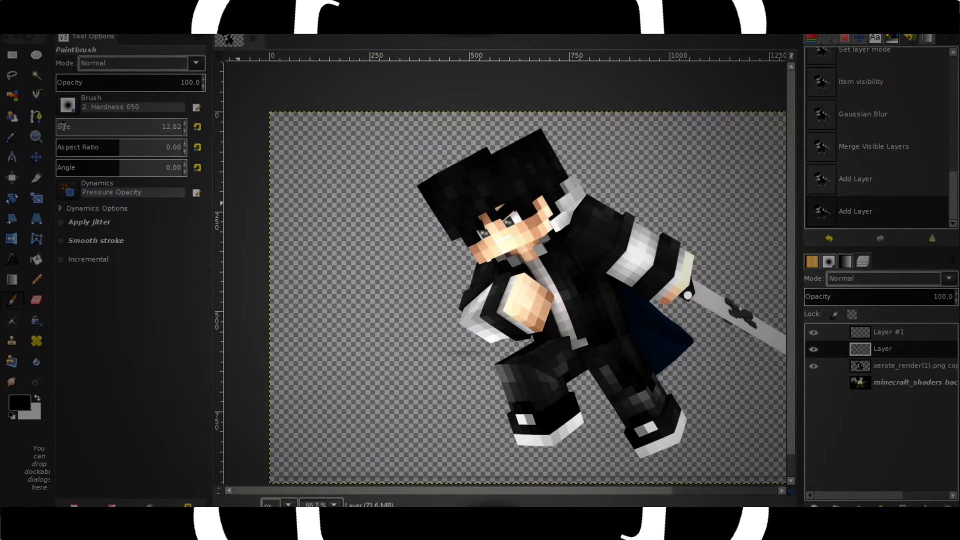
scroll(63, 126, "up", 1)
scroll(97, 128, "up", 6)
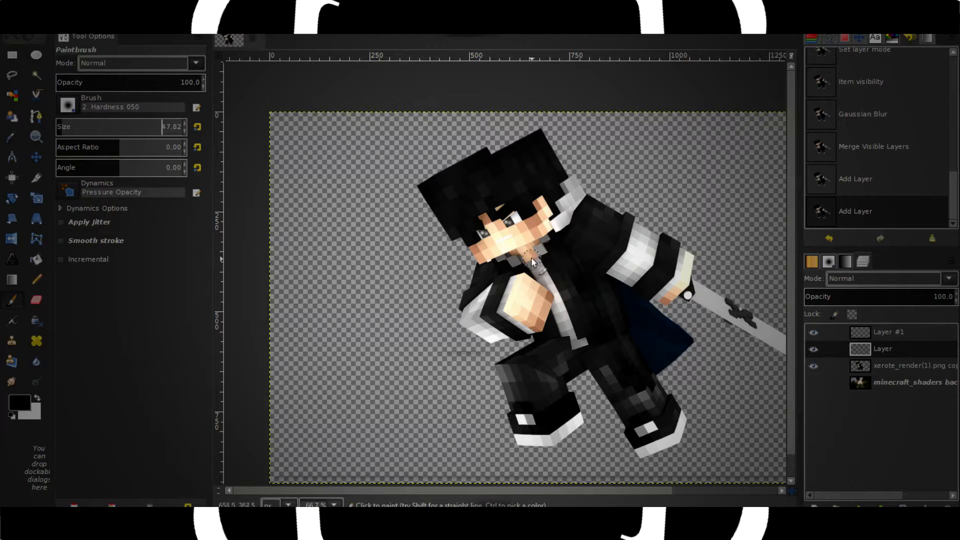
scroll(531, 260, "up", 3)
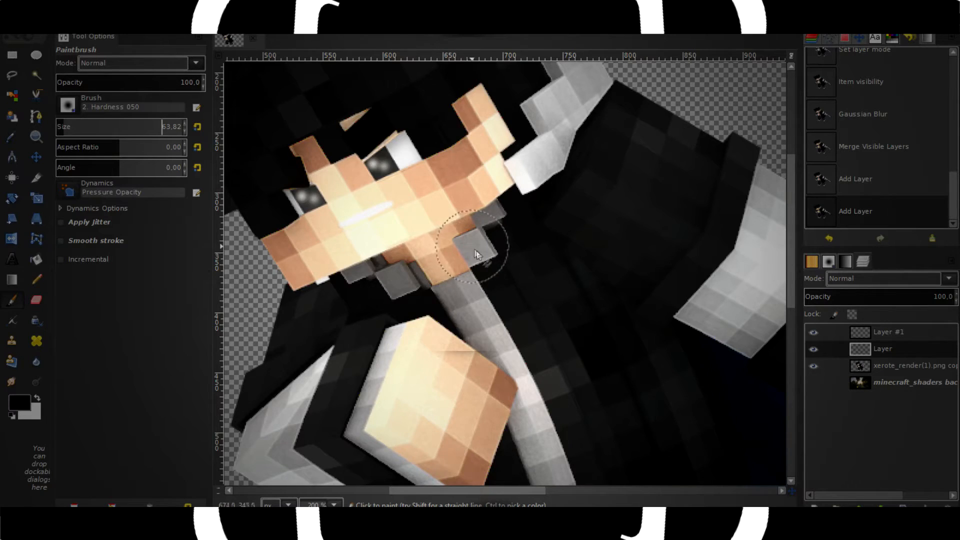
scroll(495, 270, "down", 2)
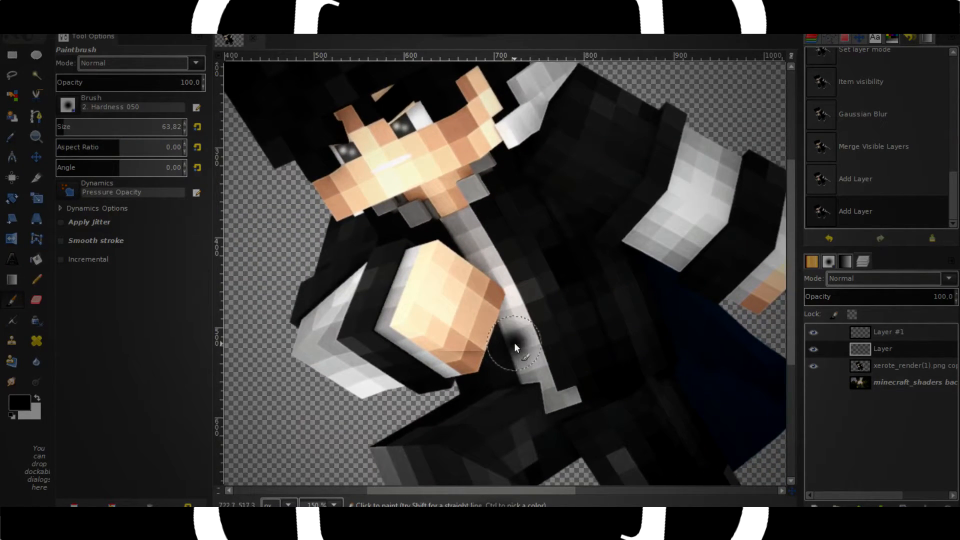
scroll(493, 368, "up", 5)
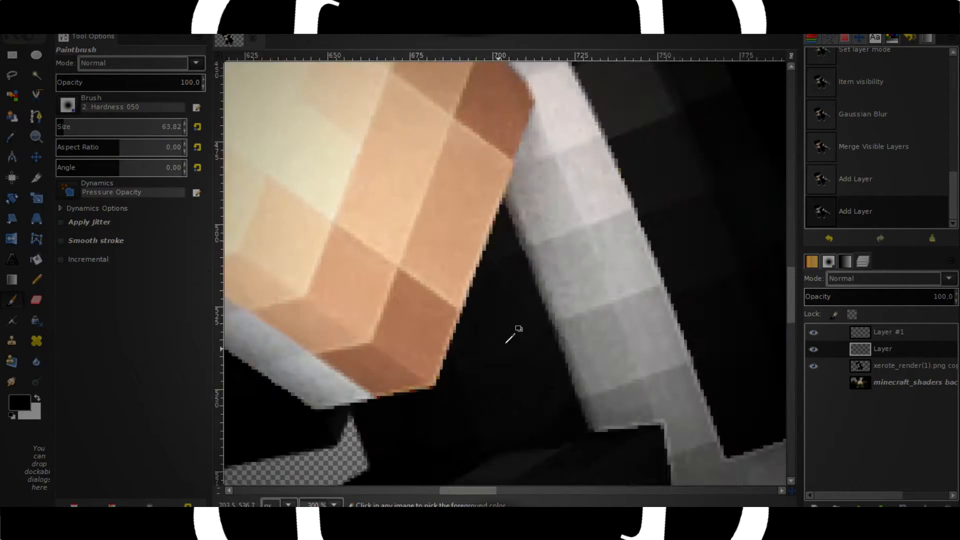
mouse_move(518, 197)
left_mouse_down()
mouse_move(464, 419)
mouse_move(629, 260)
left_mouse_up()
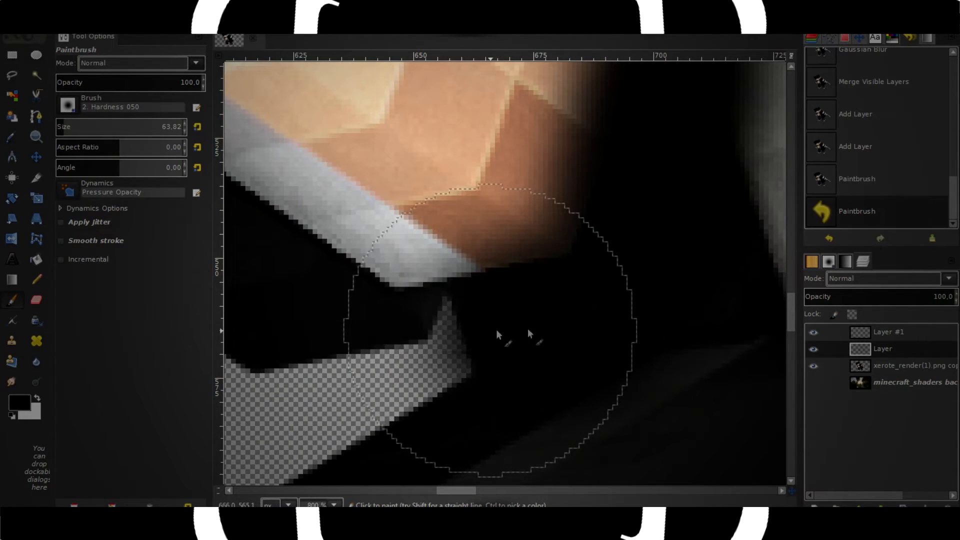
right_click(774, 344)
left_click(927, 328)
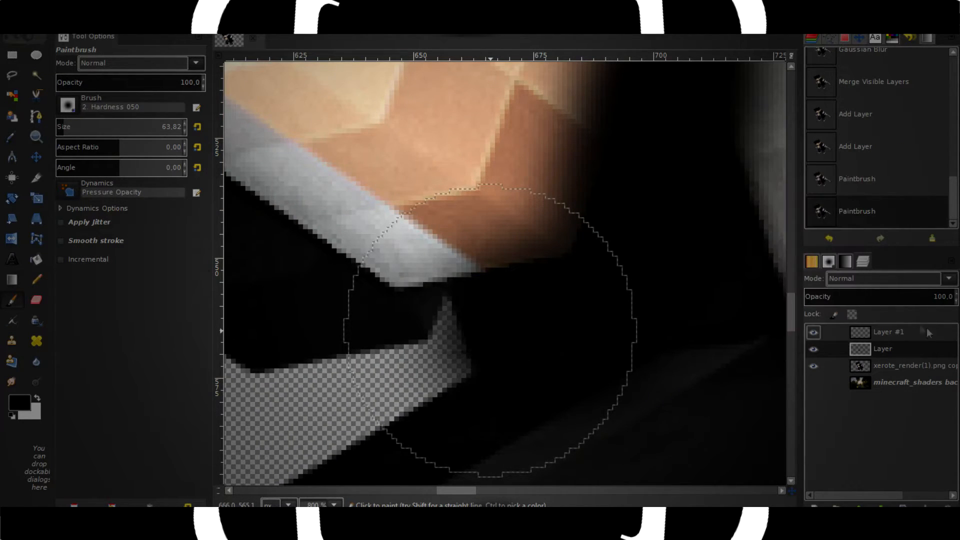
Hide the shading layer and draw a free selection along the raised fist's lower and outer edges, closing it around the hand.
left_click(813, 349)
left_click(11, 76)
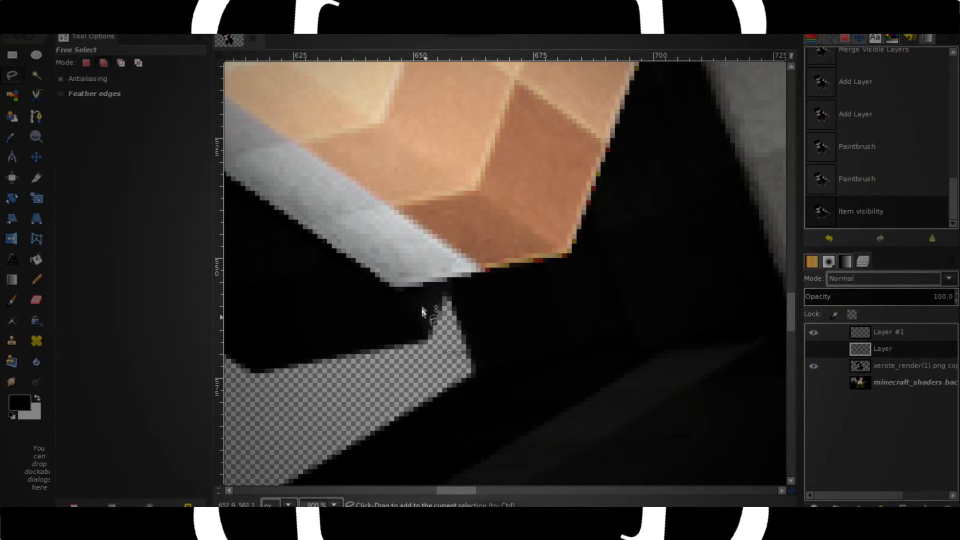
left_click(434, 292)
left_click(569, 254)
left_click_drag(618, 211, 532, 337)
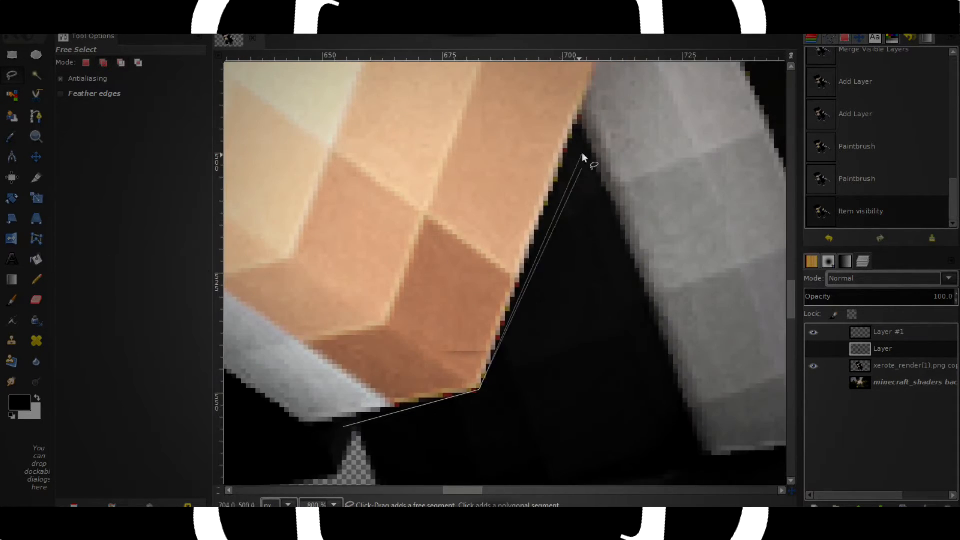
left_click_drag(582, 153, 533, 281)
left_click_drag(578, 129, 567, 156)
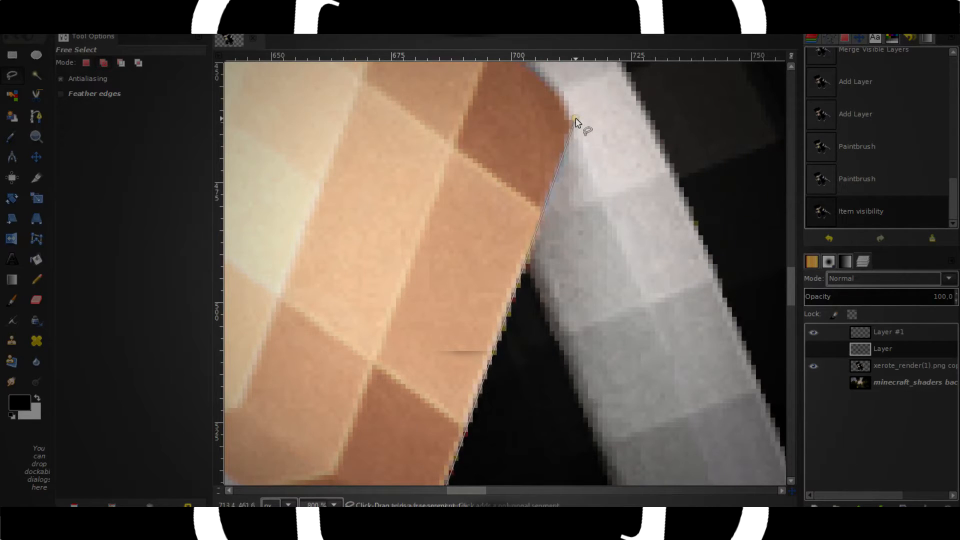
left_click(572, 120)
scroll(588, 186, "down", 2)
scroll(588, 210, "down", 2)
left_click(554, 102)
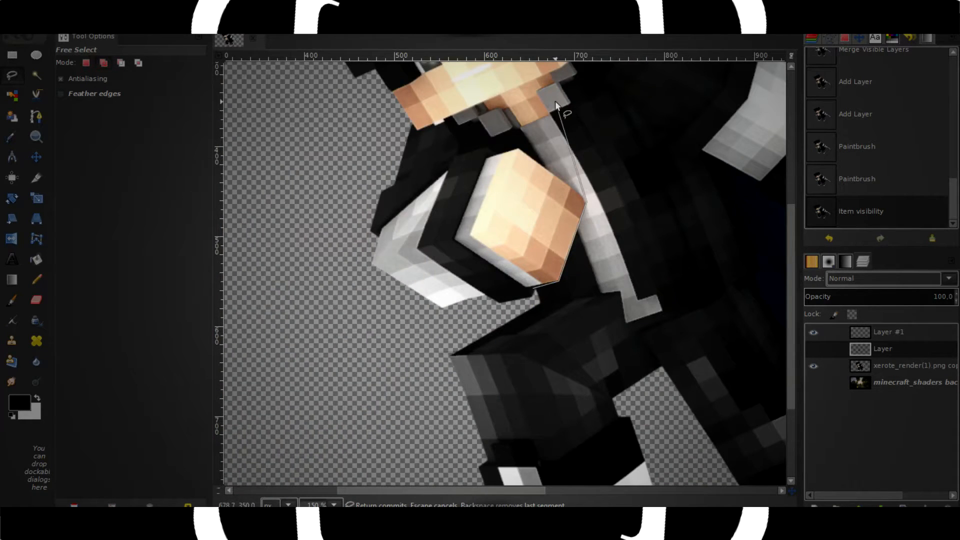
left_click(399, 201)
left_click(558, 282)
scroll(619, 268, "up", 1)
Show the shading layer again and clear the black paint inside the selection over the fist.
left_click(813, 349)
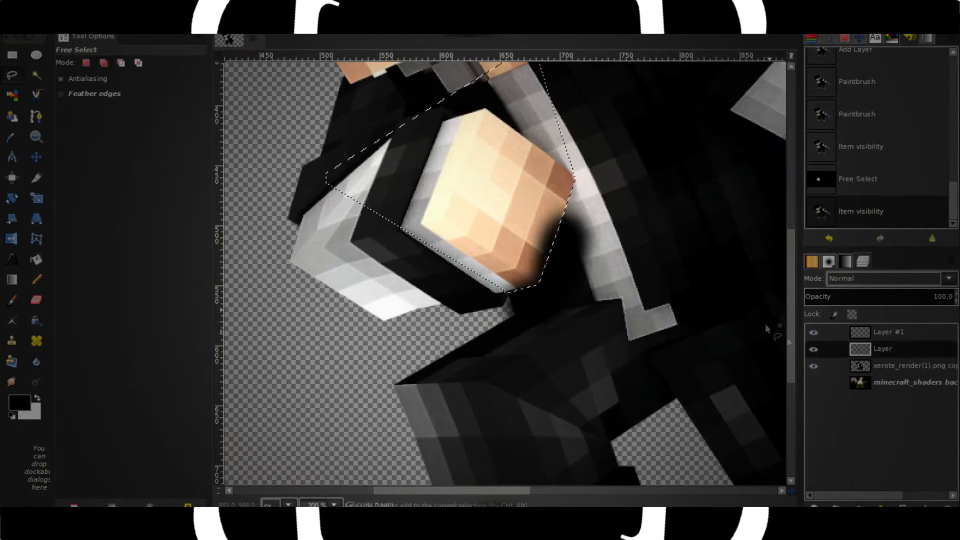
scroll(544, 261, "right", 2)
key("Delete")
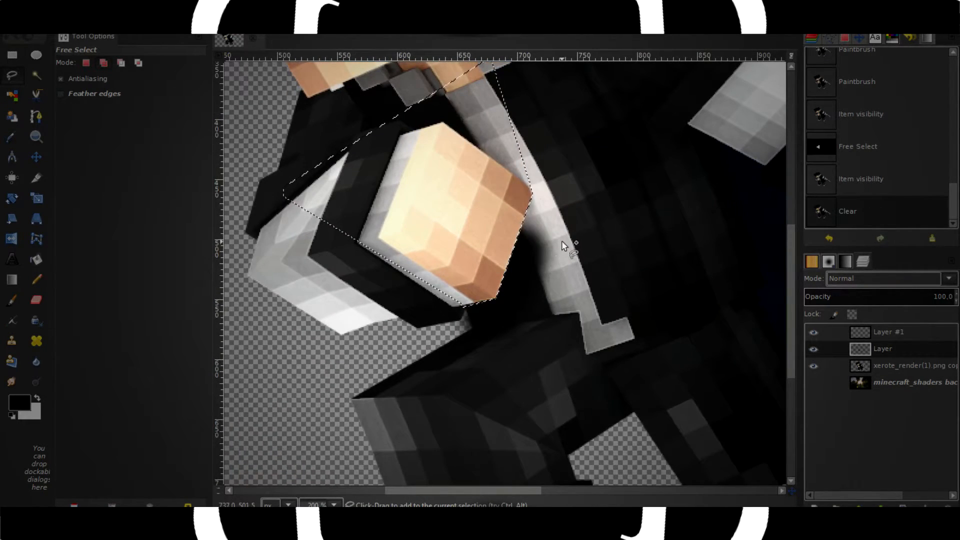
scroll(543, 261, "up", 5)
scroll(540, 290, "left", 3)
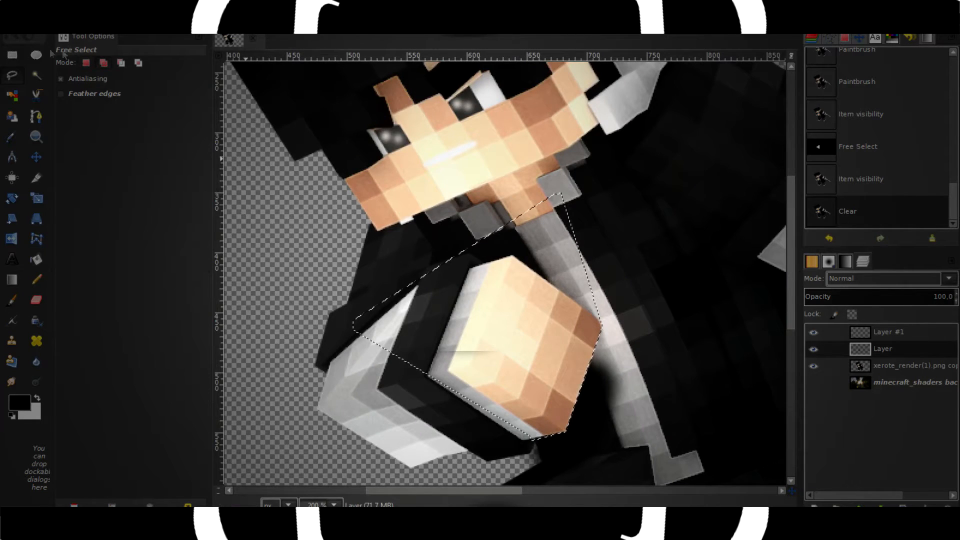
Replace the old selection with a free selection around the face, following the jaw's lower edge, and invert it.
left_click(56, 24)
left_click(75, 51)
scroll(418, 182, "up", 2)
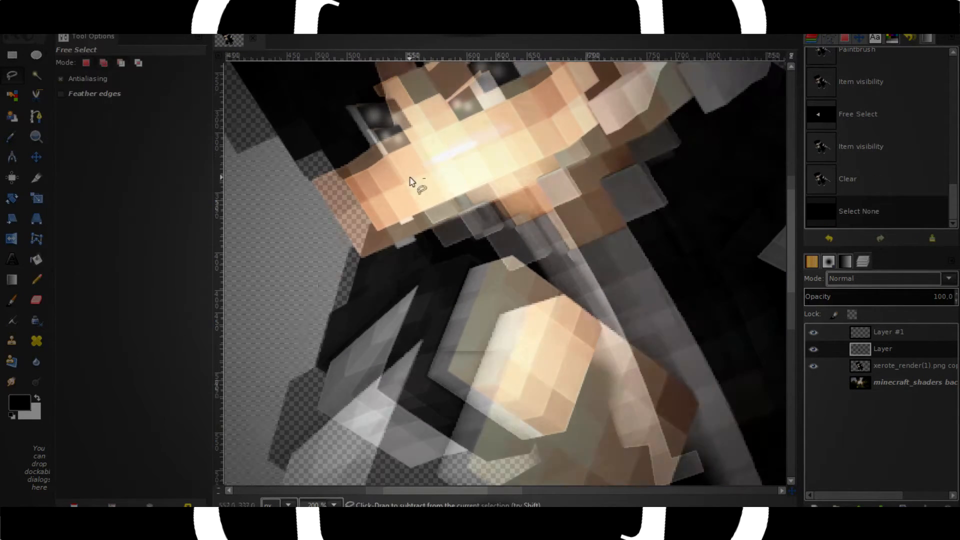
left_click(348, 285)
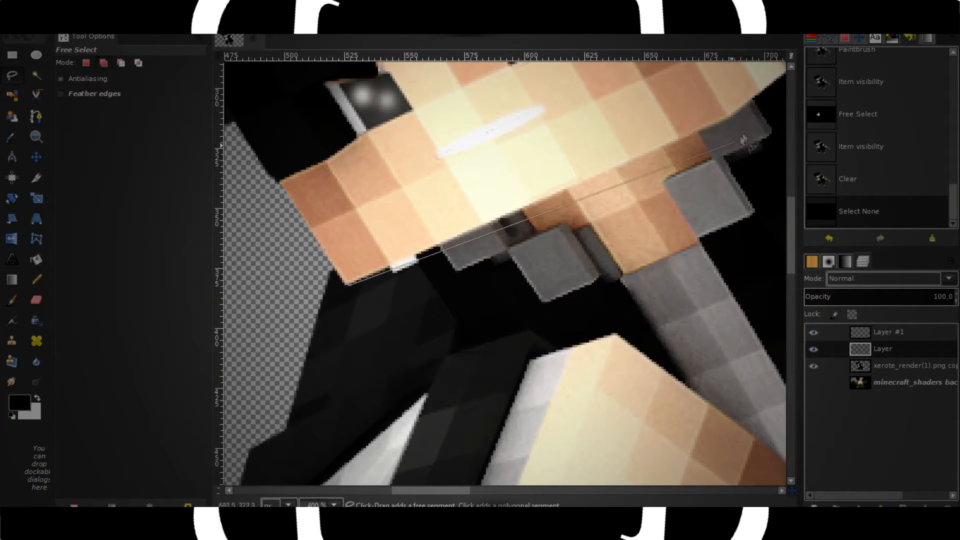
left_click(731, 116)
left_click_drag(733, 115, 615, 181)
scroll(667, 196, "down", 3)
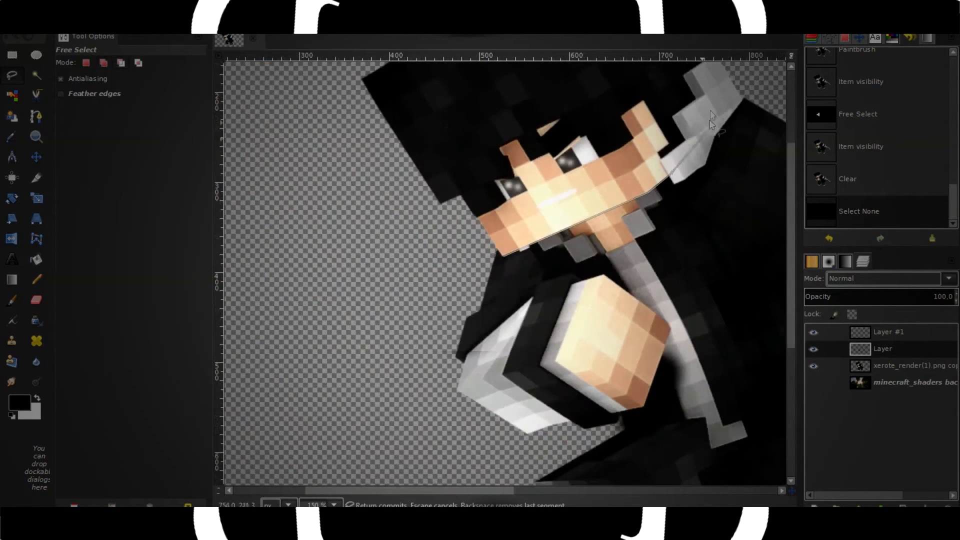
left_click(456, 120)
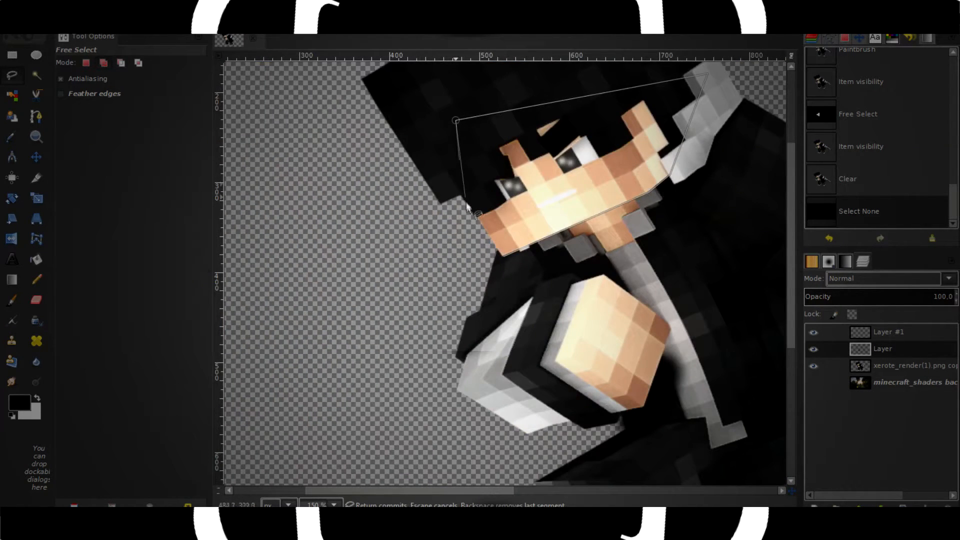
left_click(503, 254)
left_click(56, 28)
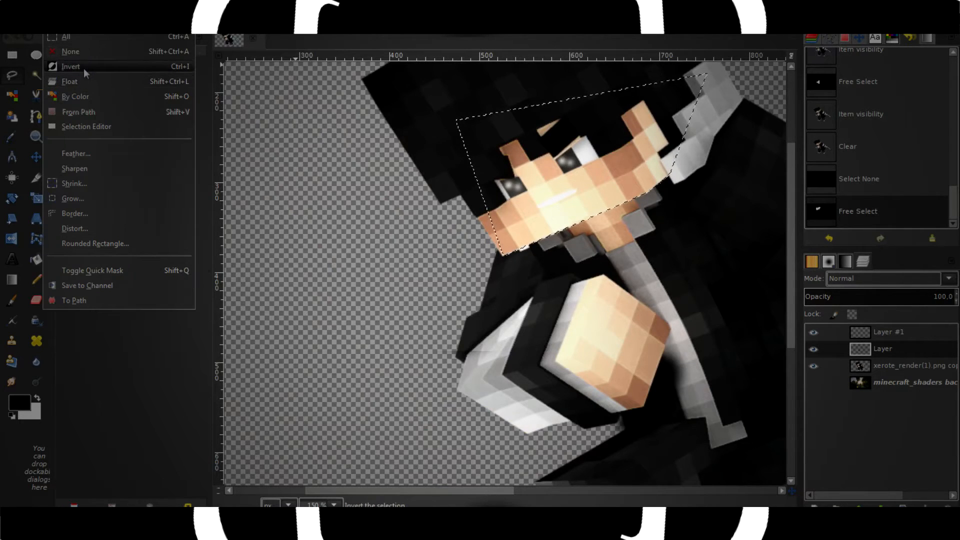
left_click(84, 68)
Paint soft black shading under the chin, down the jacket and between the legs with the 63.82 size brush.
scroll(542, 256, "up", 2)
scroll(652, 242, "up", 2)
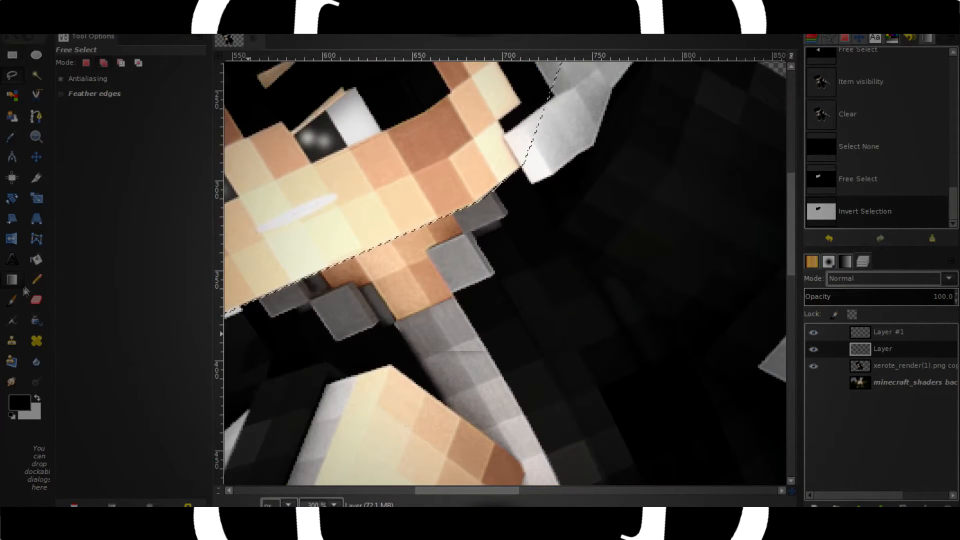
key("p")
mouse_move(465, 262)
left_mouse_down()
mouse_move(431, 256)
mouse_move(325, 287)
mouse_move(428, 231)
mouse_move(463, 236)
mouse_move(346, 317)
mouse_move(505, 220)
mouse_move(461, 246)
mouse_move(273, 310)
mouse_move(495, 275)
mouse_move(550, 276)
left_mouse_up()
mouse_move(587, 303)
left_mouse_down()
mouse_move(566, 314)
mouse_move(496, 273)
mouse_move(579, 352)
left_mouse_up()
scroll(579, 352, "down", 5)
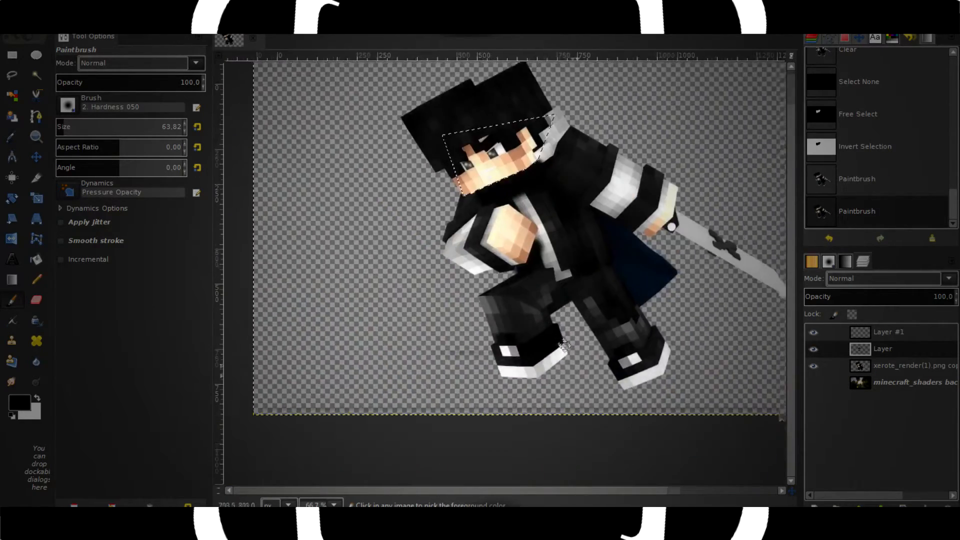
scroll(537, 279, "up", 5)
left_click(502, 317)
scroll(603, 356, "down", 3)
left_click_drag(604, 356, 605, 382)
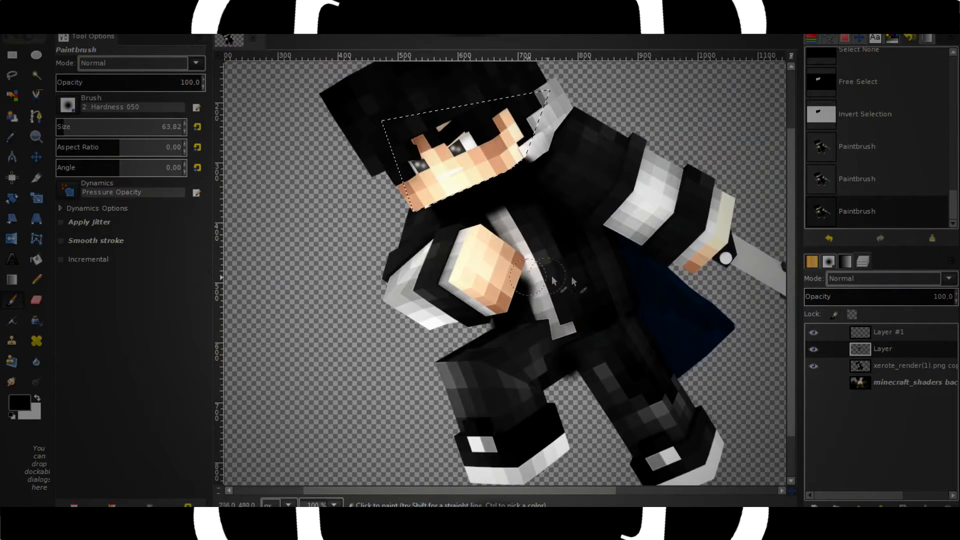
left_click_drag(617, 289, 578, 310)
Set the shading layer's mode to Overlay and its opacity to 57.6, checking the effect by hiding and showing it.
left_click(885, 278)
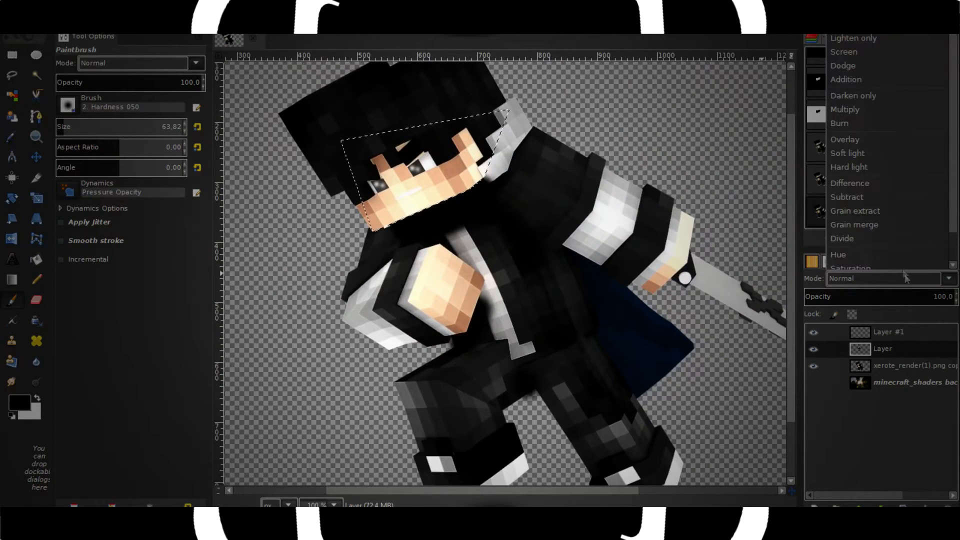
left_click(860, 140)
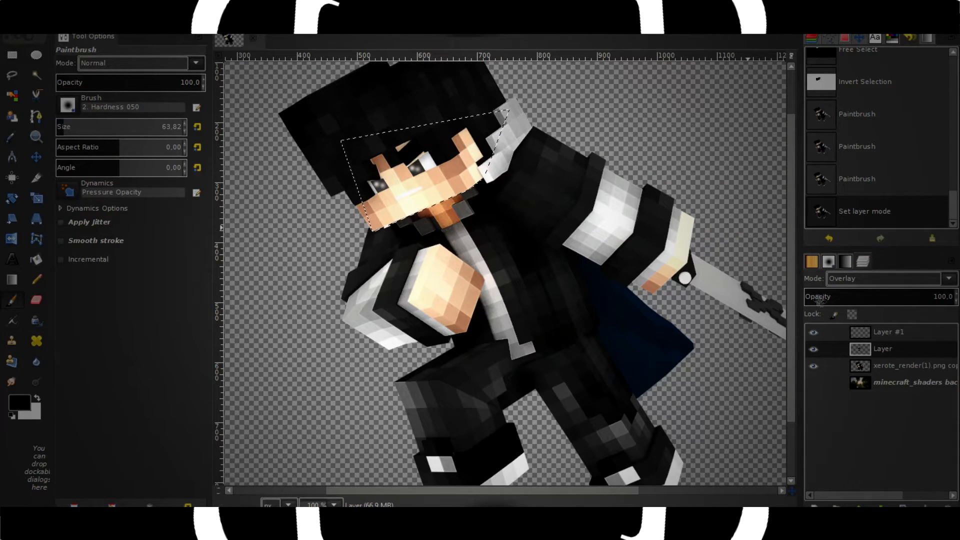
left_click(814, 347)
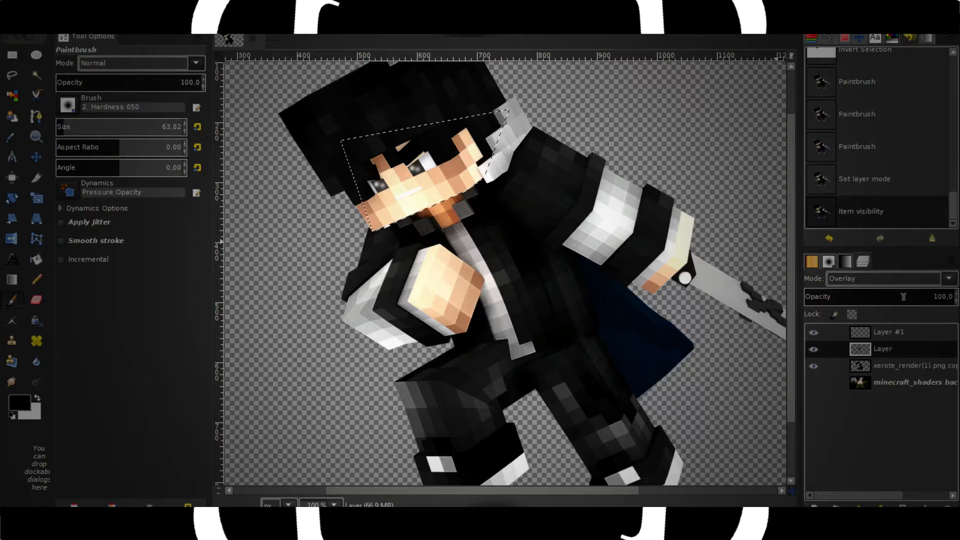
left_click_drag(918, 296, 890, 307)
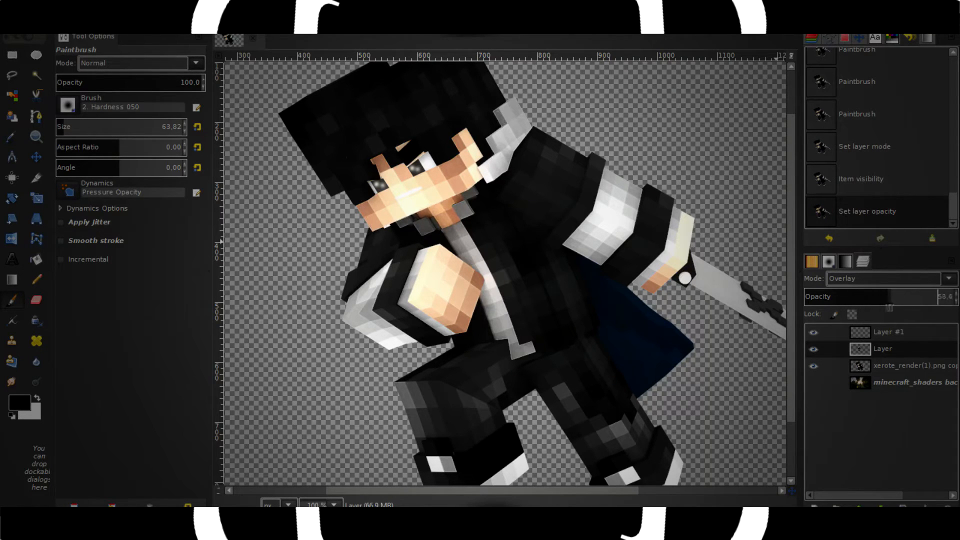
left_click(814, 348)
left_click(814, 349)
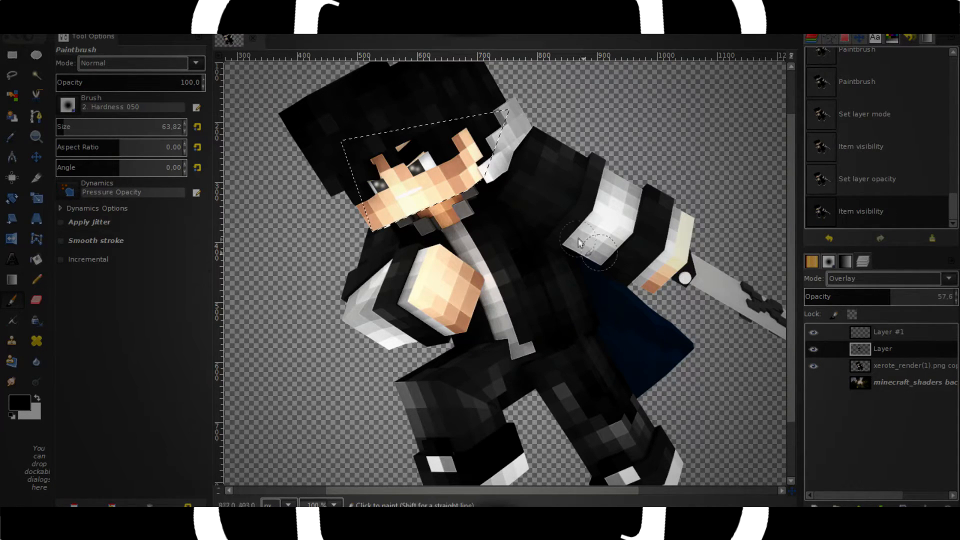
Remove the inverted face selection.
left_click_drag(578, 238, 584, 256)
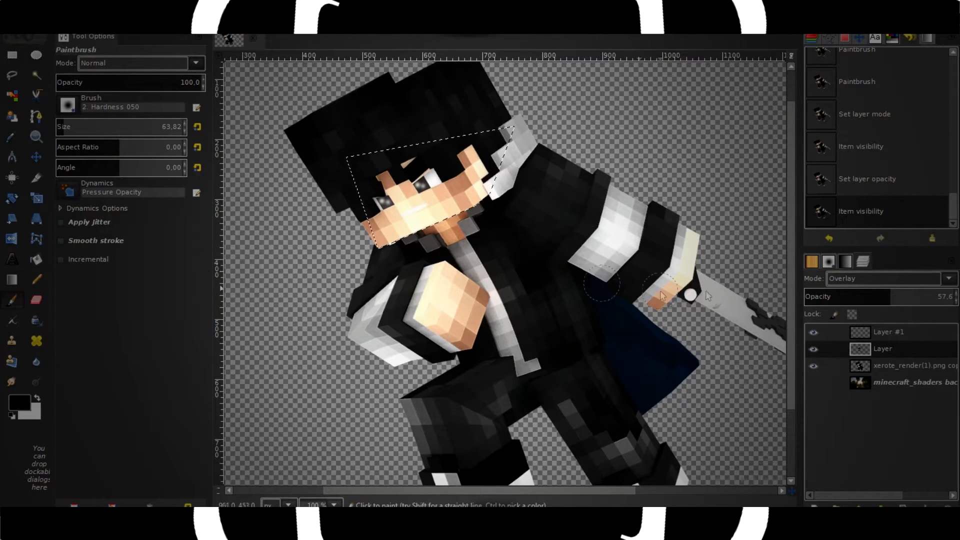
left_click(56, 27)
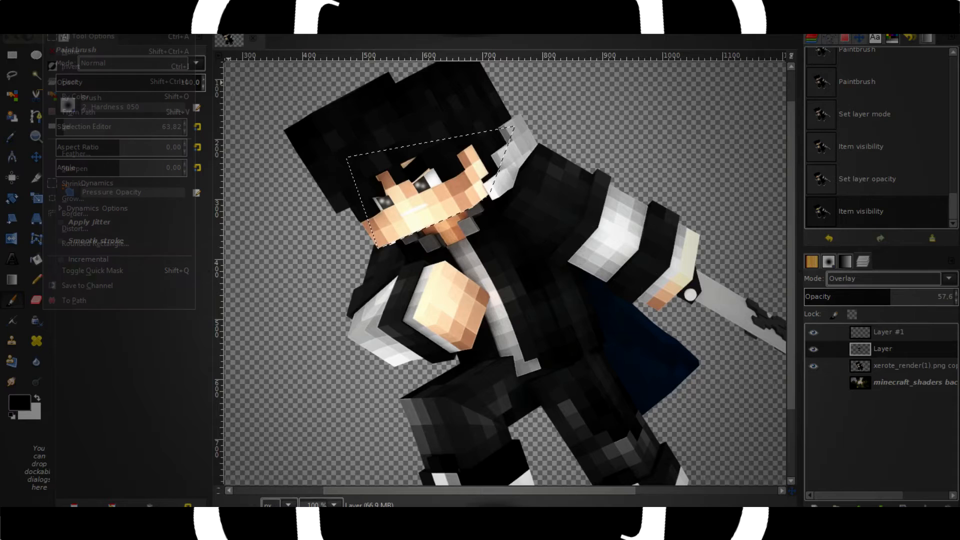
left_click(81, 53)
left_click_drag(629, 227, 593, 188)
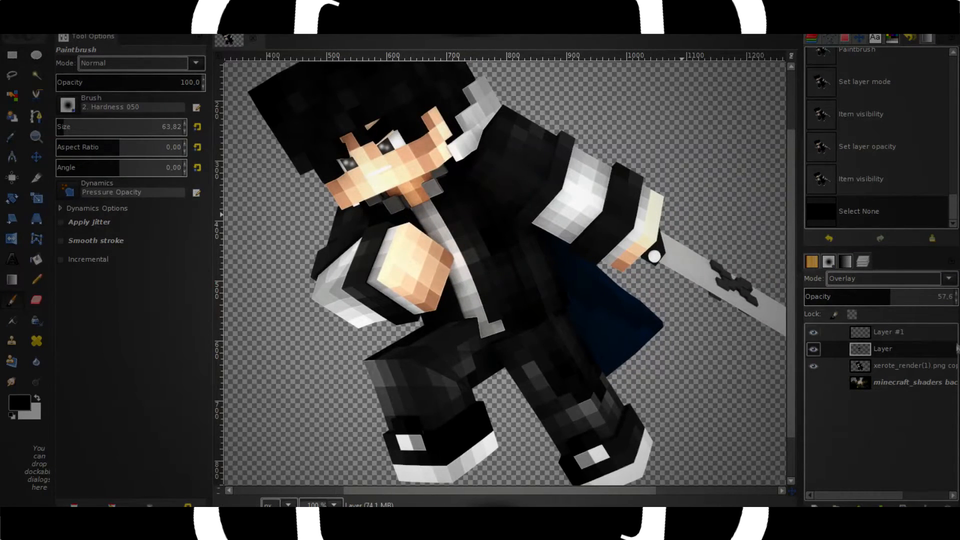
Select everything outside the character from the render layer's alpha, clear that area and deselect.
right_click(872, 364)
left_click(840, 373)
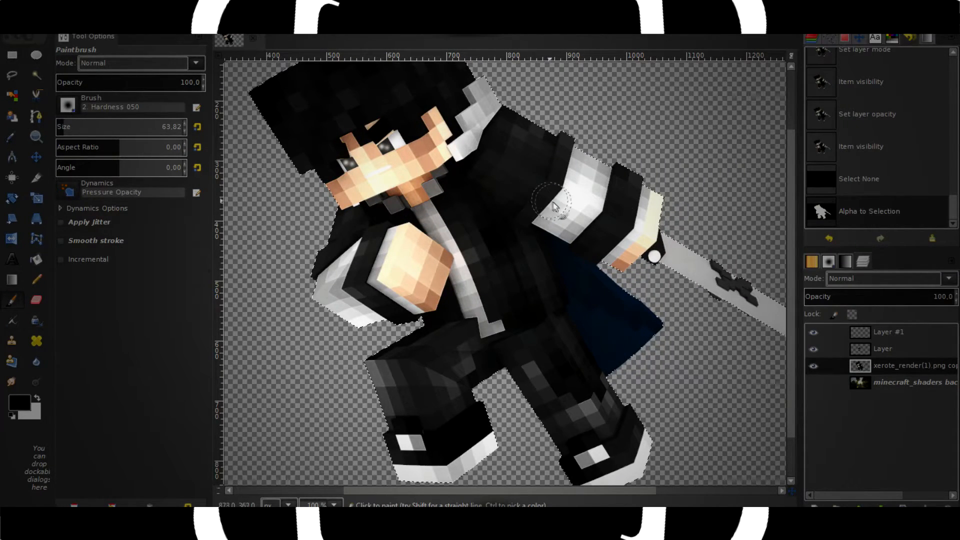
left_click(56, 27)
left_click(81, 69)
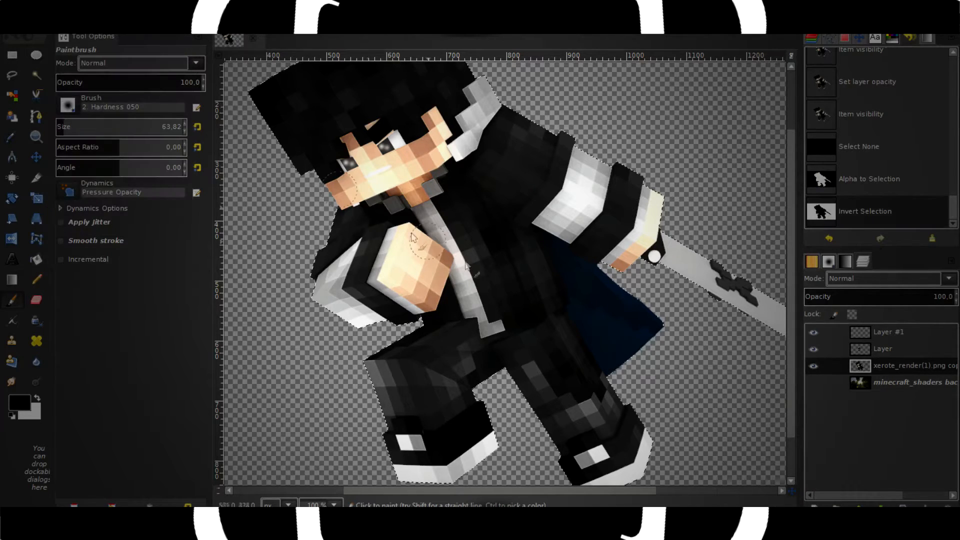
key("Delete")
key("minus")
left_click(56, 27)
left_click(110, 53)
scroll(438, 196, "up", 4)
scroll(506, 204, "down", 4)
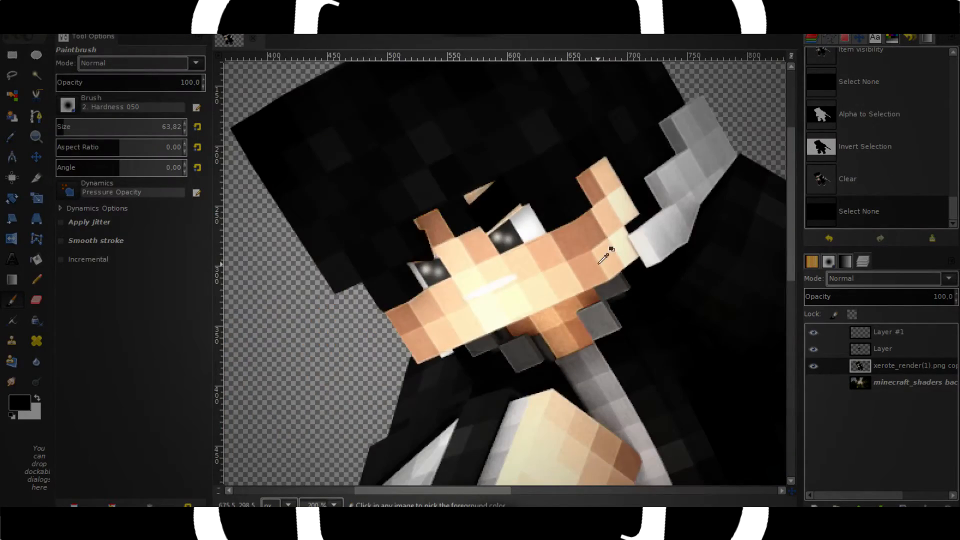
scroll(517, 325, "up", 2)
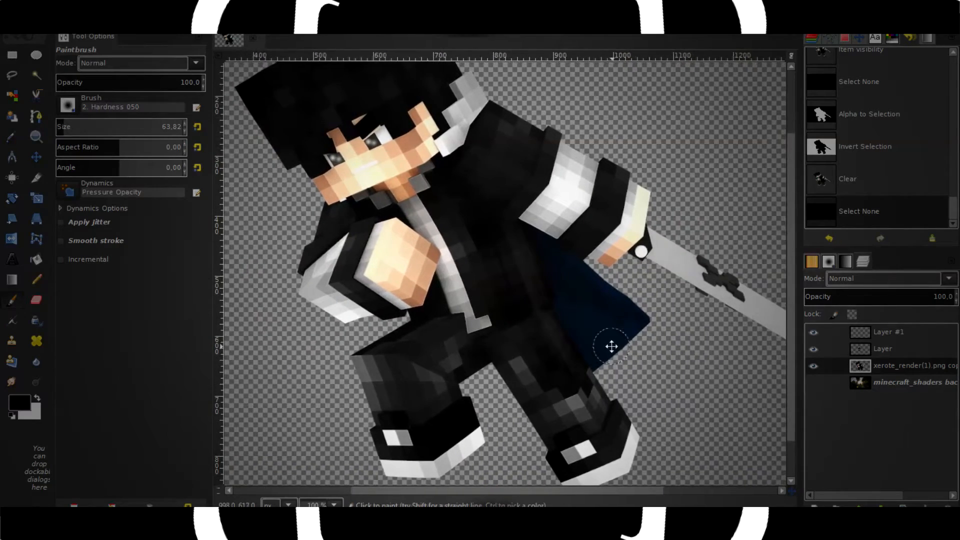
scroll(365, 284, "up", 2)
left_click_drag(365, 284, 427, 318)
scroll(465, 318, "down", 1)
scroll(470, 312, "down", 2)
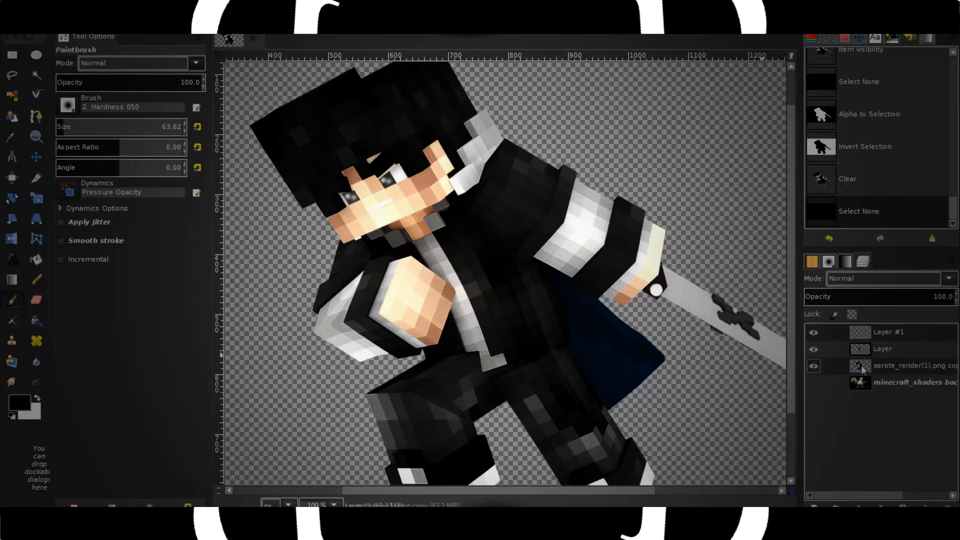
On the top empty layer, paint soft dark strokes over the dark bands of both sleeves and the sword's dark marking.
left_click(830, 333)
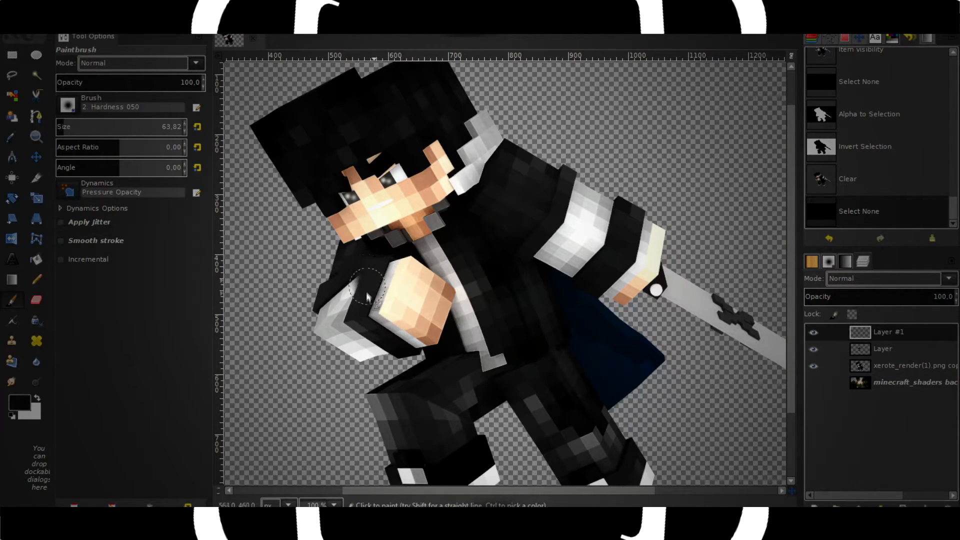
left_click_drag(363, 325, 416, 354)
left_click_drag(316, 311, 315, 314)
mouse_move(492, 280)
left_mouse_down()
mouse_move(484, 298)
mouse_move(431, 334)
left_mouse_up()
mouse_move(516, 251)
left_mouse_down()
mouse_move(512, 228)
mouse_move(470, 314)
left_mouse_up()
mouse_move(547, 325)
left_mouse_down()
mouse_move(534, 344)
mouse_move(554, 321)
mouse_move(572, 268)
mouse_move(564, 251)
left_mouse_up()
mouse_move(680, 354)
left_mouse_down()
mouse_move(631, 334)
mouse_move(638, 360)
mouse_move(608, 340)
left_mouse_up()
Paint soft dark strokes over the black parts of both shoes on the same top layer.
left_click_drag(519, 400, 627, 246)
left_click_drag(625, 351, 646, 328)
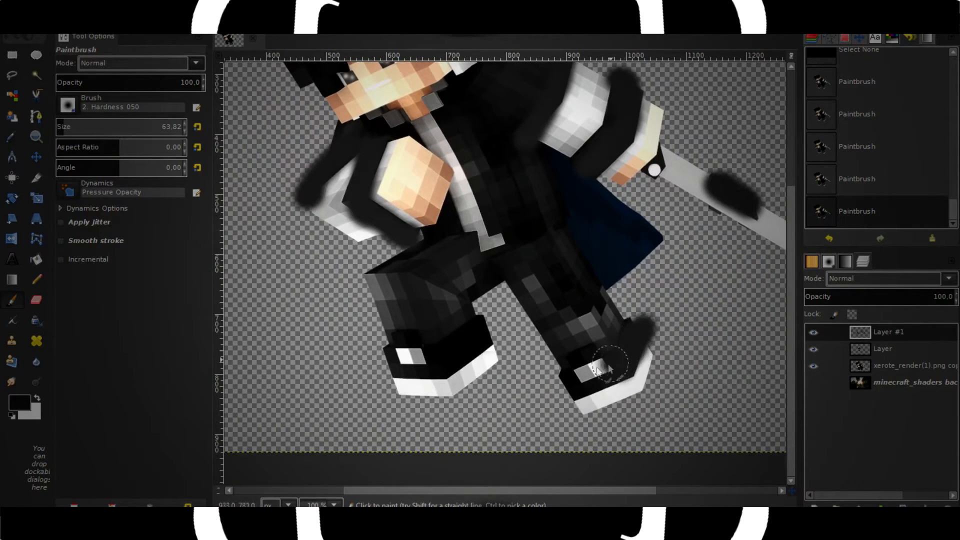
left_click_drag(601, 371, 558, 370)
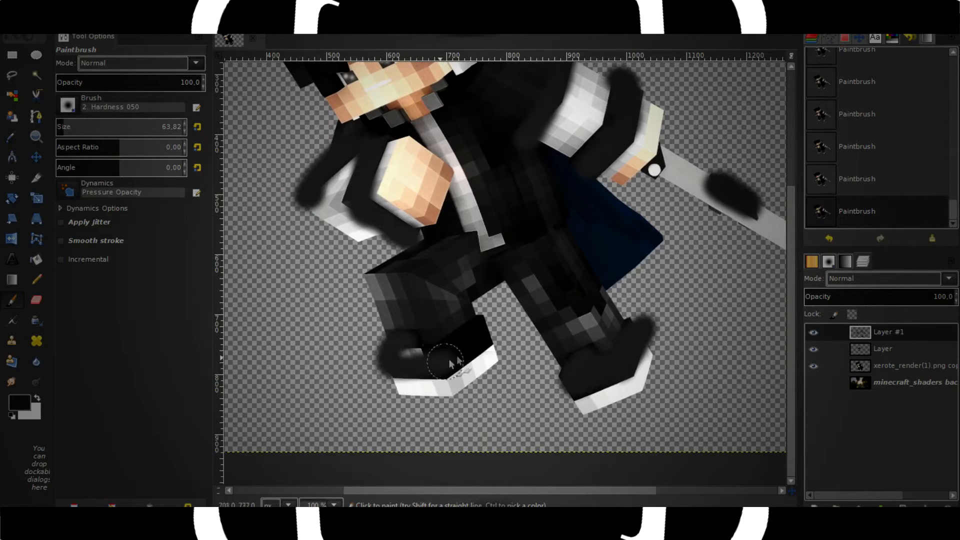
scroll(540, 369, "up", 2)
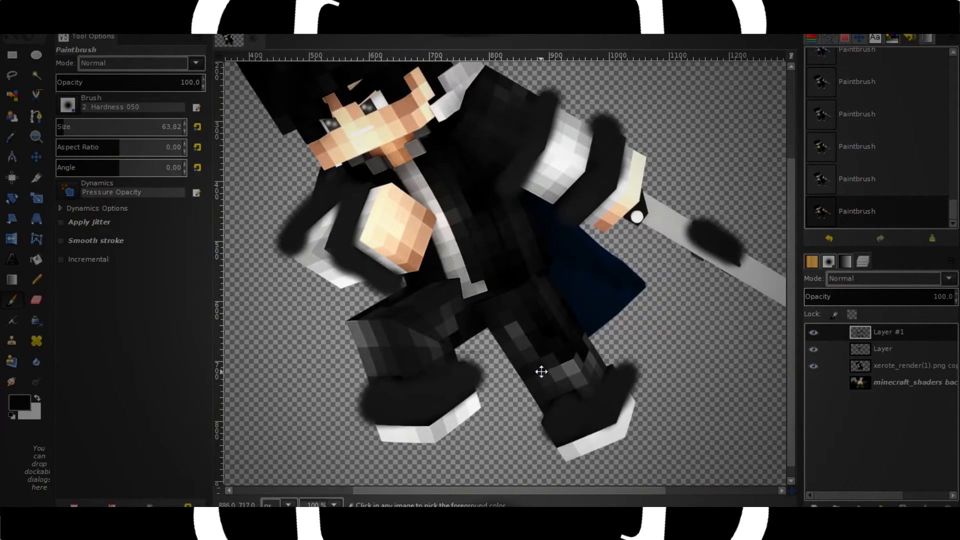
scroll(500, 310, "up", 2)
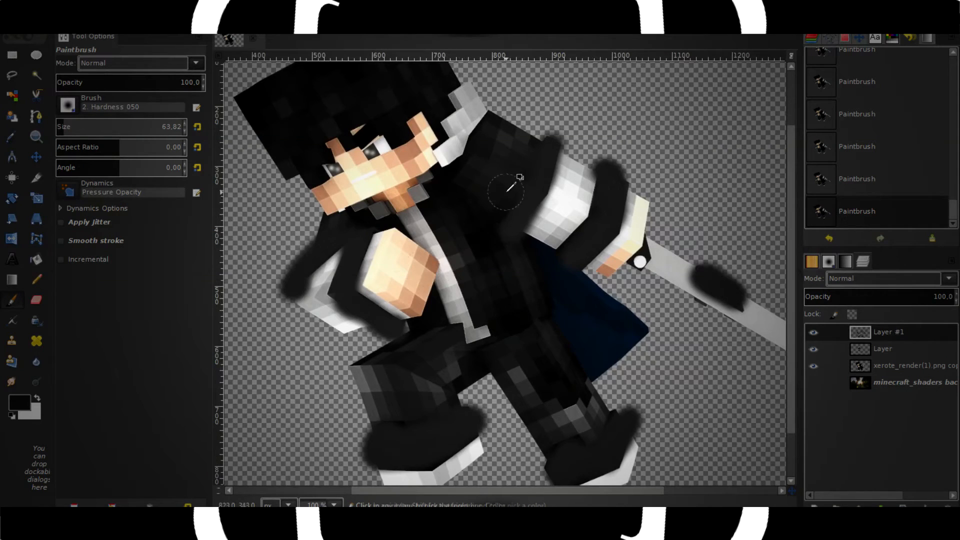
scroll(510, 180, "down", 2)
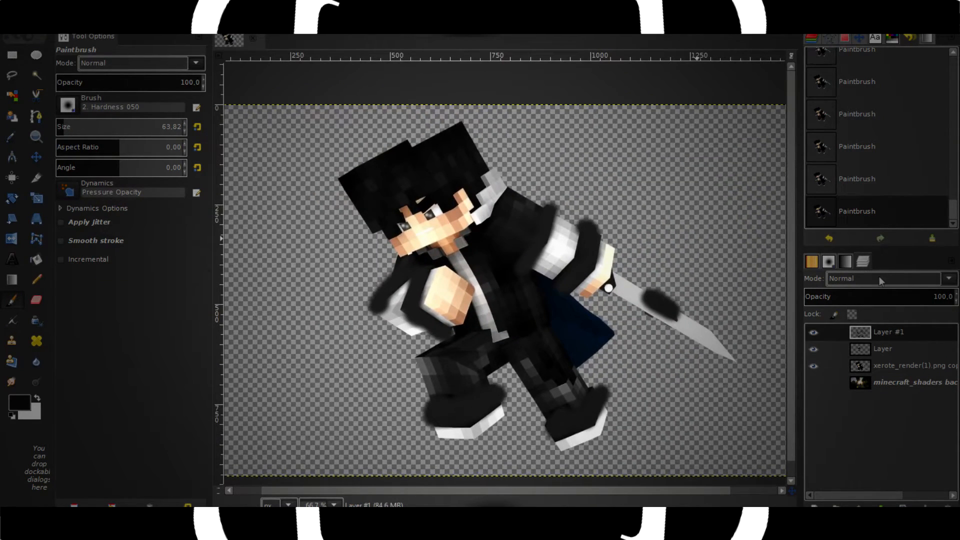
Set the top layer's mode to Addition and compare the character with the layer hidden and shown.
left_click(879, 276)
left_click(867, 80)
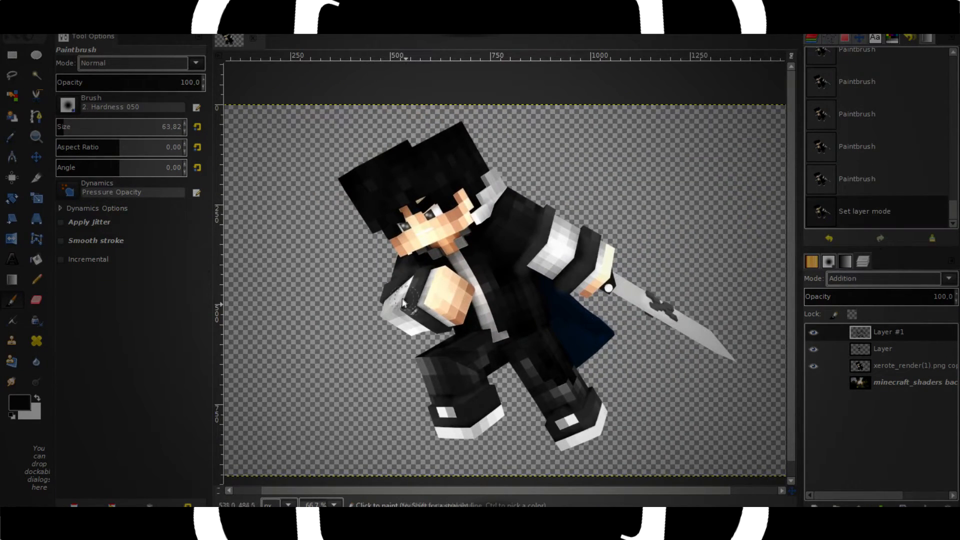
left_click(815, 331)
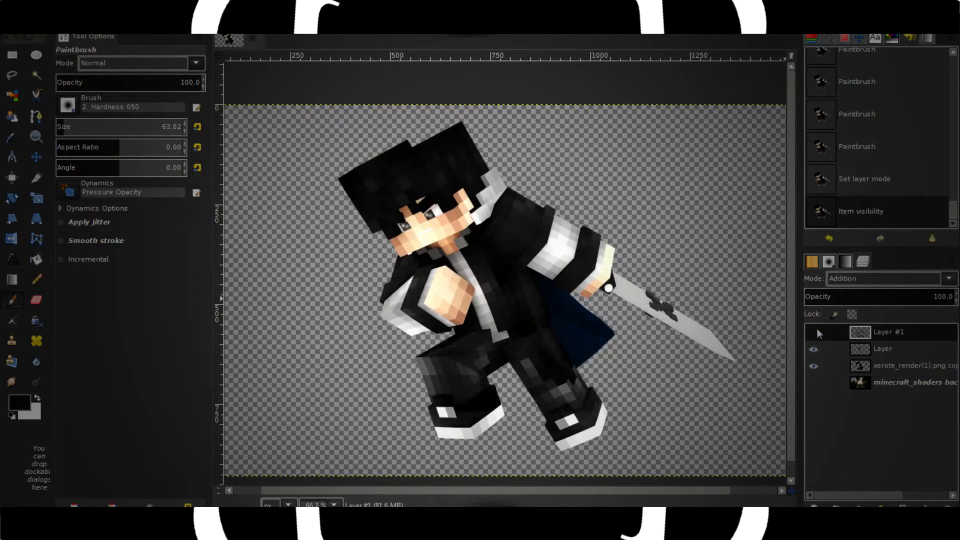
left_click(815, 331)
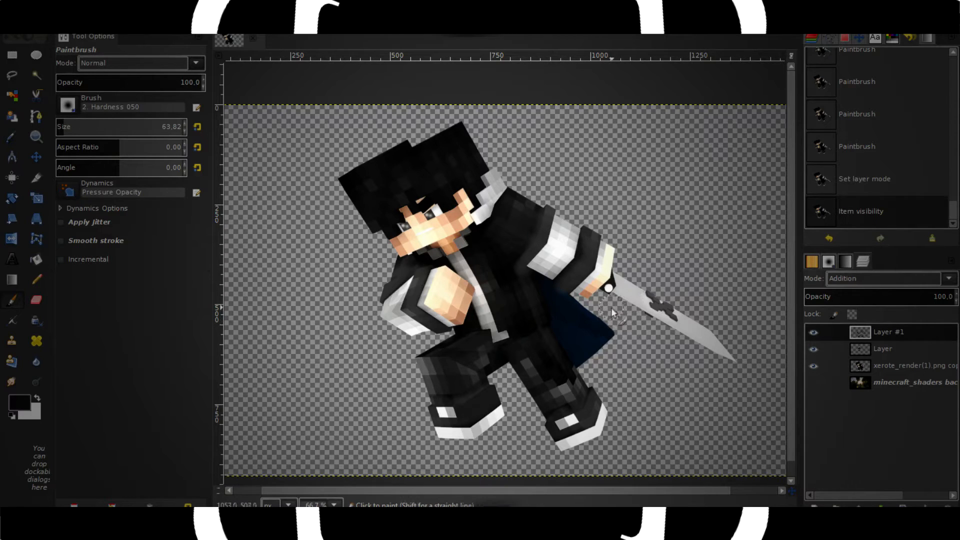
left_click_drag(612, 309, 624, 296)
key("1")
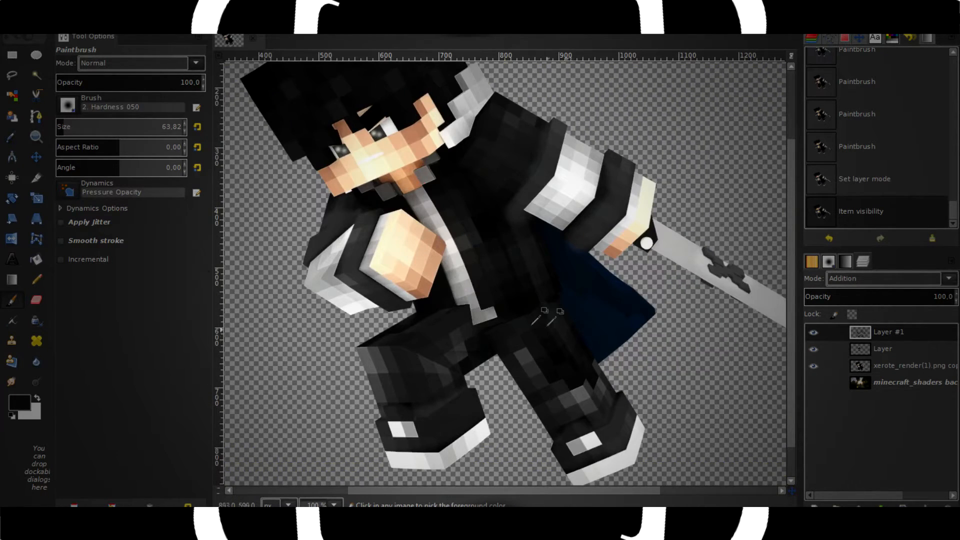
left_click_drag(548, 325, 554, 323)
Clear the top layer's paint outside the character using the render layer's inverted alpha selection, and deselect.
right_click(861, 368)
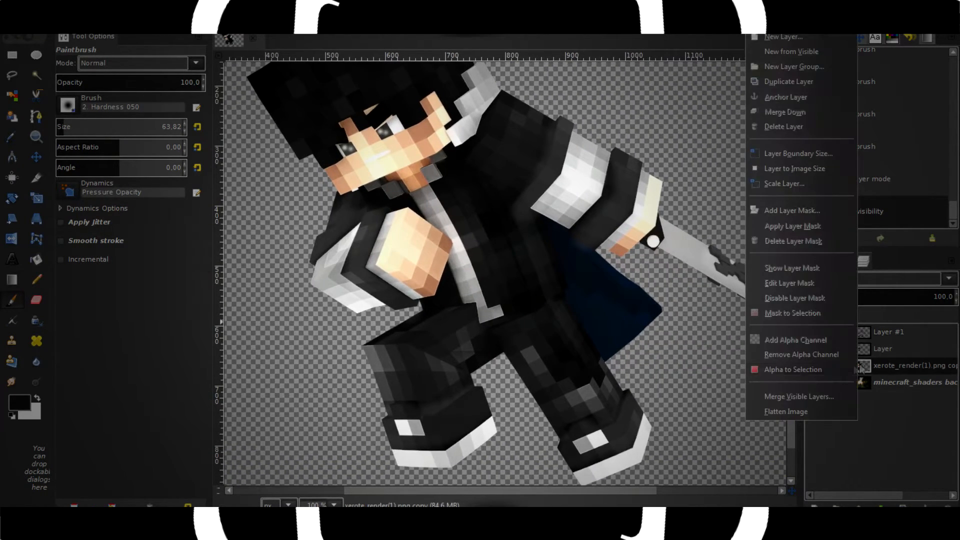
left_click(793, 370)
left_click(888, 331)
left_click(63, 29)
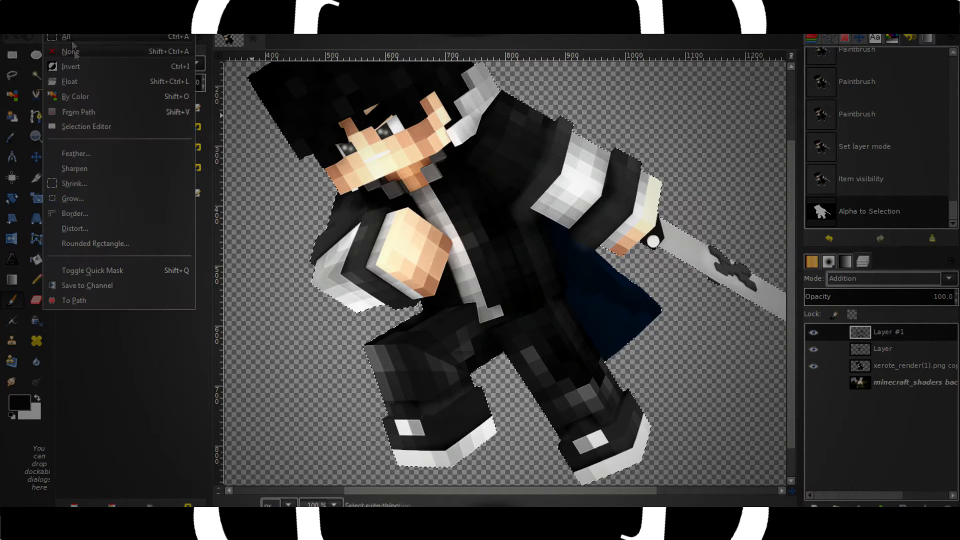
left_click(71, 66)
scroll(541, 292, "down", 2)
key("Delete")
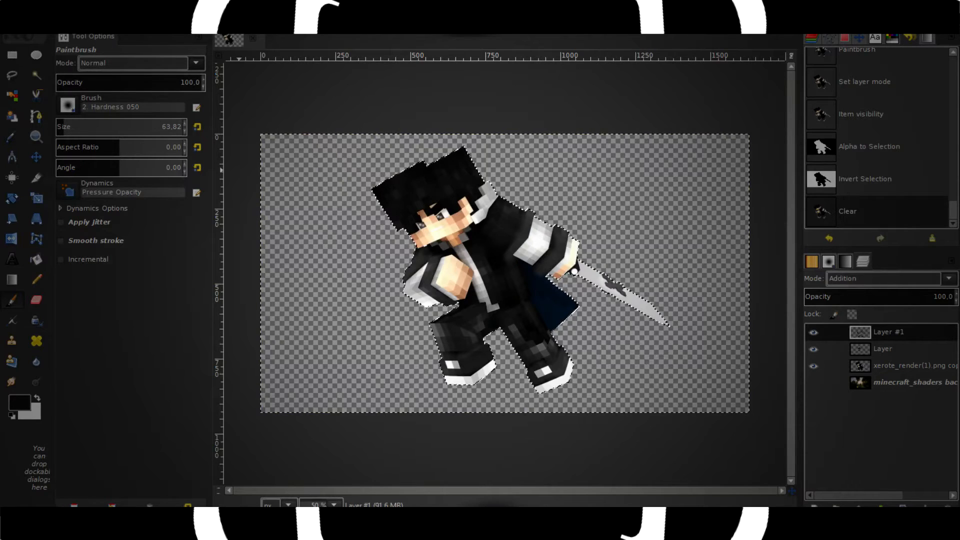
left_click(62, 29)
left_click(70, 51)
scroll(532, 281, "up", 2)
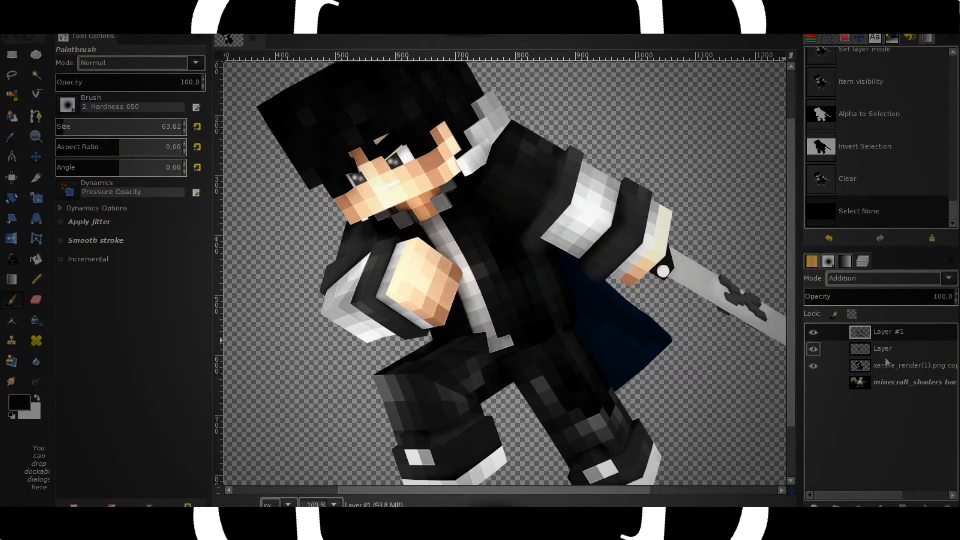
Merge both painted layers down into the character render layer, one after the other.
right_click(860, 351)
left_click(800, 112)
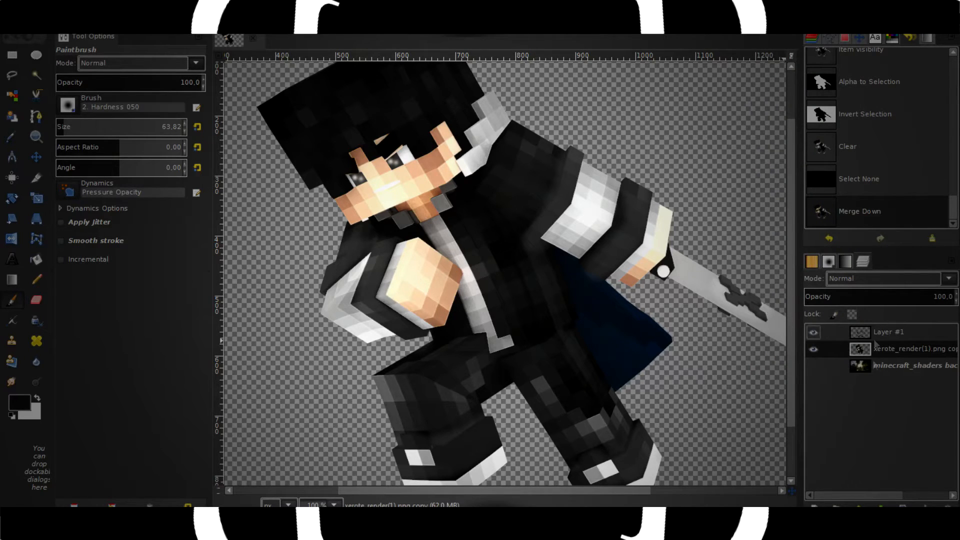
right_click(874, 335)
left_click(814, 101)
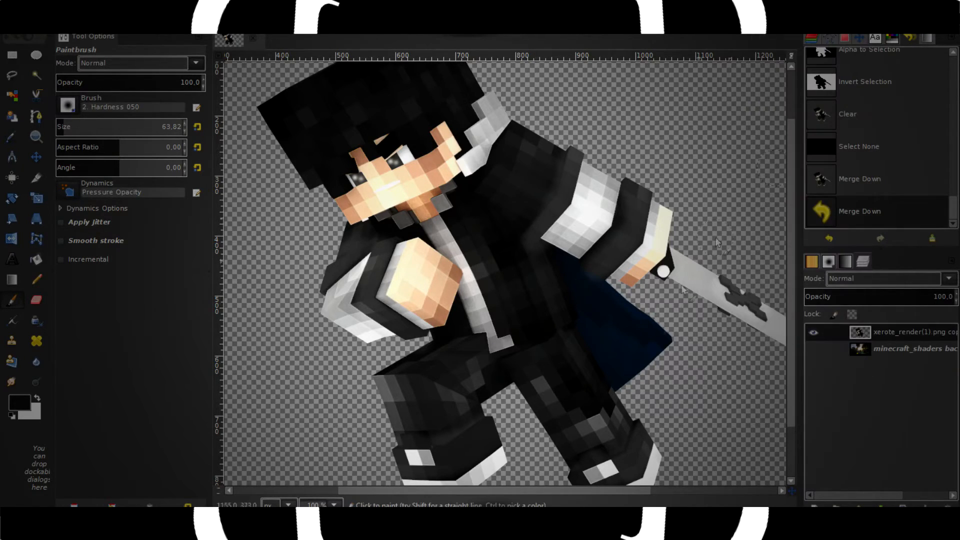
Check the merged character as a whole, briefly showing the forest background layer behind it and hiding it again.
left_click_drag(615, 312, 615, 338)
scroll(664, 364, "down", 1)
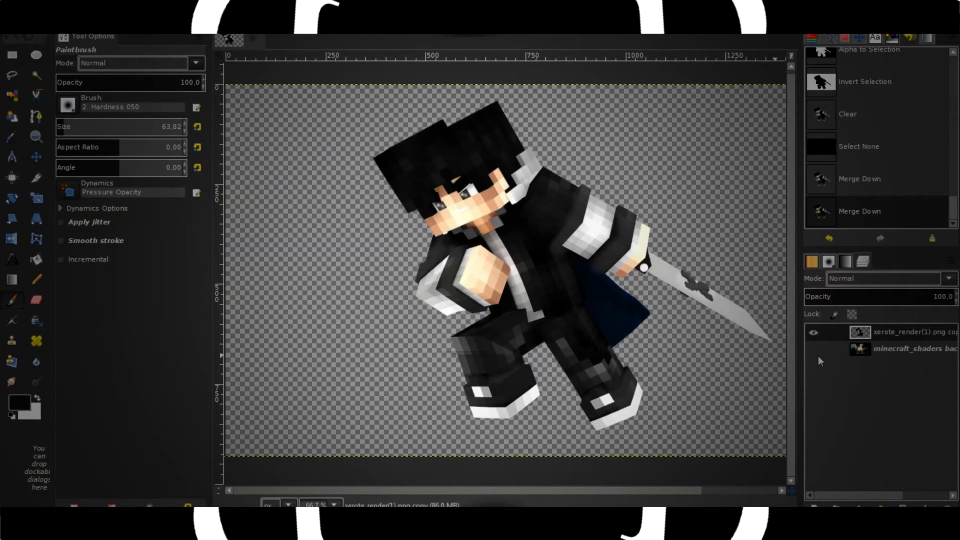
left_click(818, 356)
left_click(818, 355)
left_click_drag(514, 293, 445, 300)
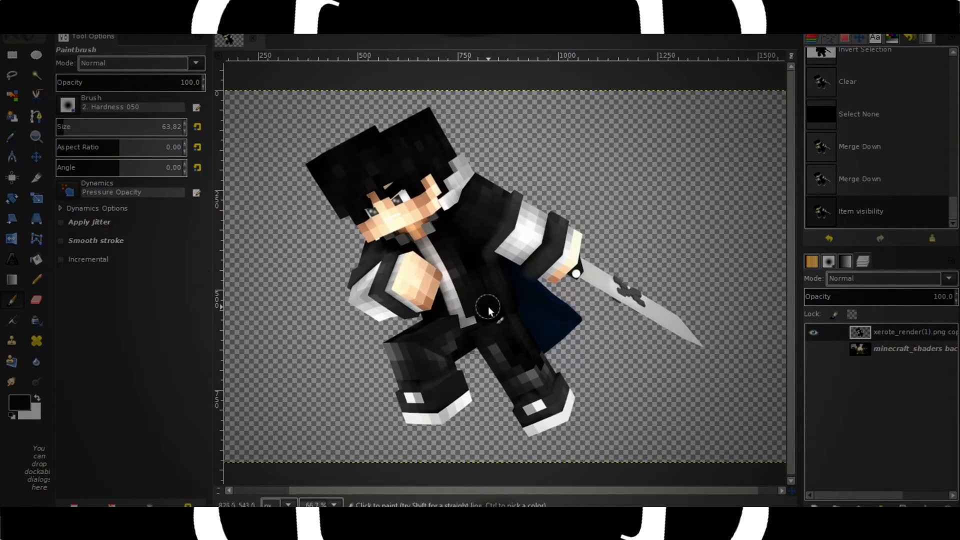
left_click_drag(514, 284, 533, 286)
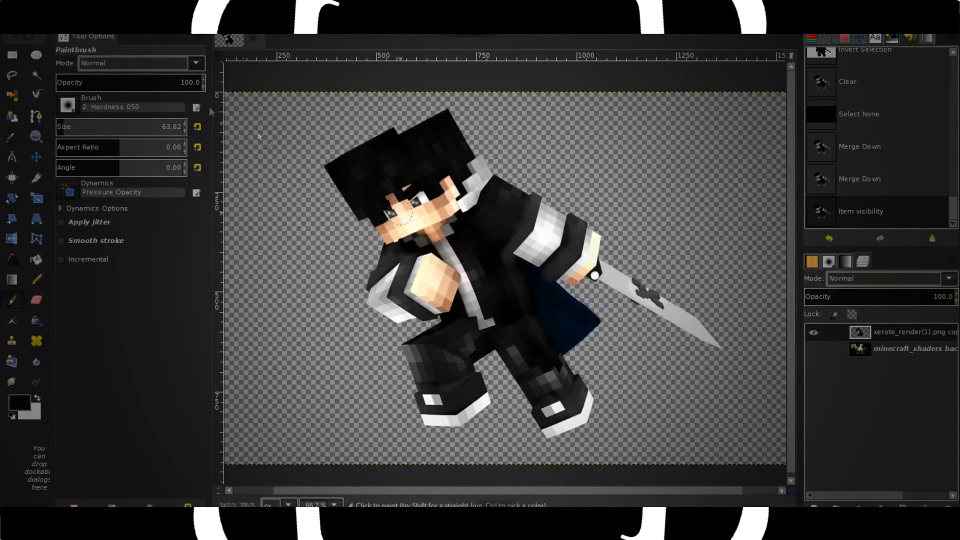
Try a white Inner Glow of size 11 at 75 opacity on the character layer, inspect its edges, and undo it.
left_click(283, 24)
mouse_move(255, 24)
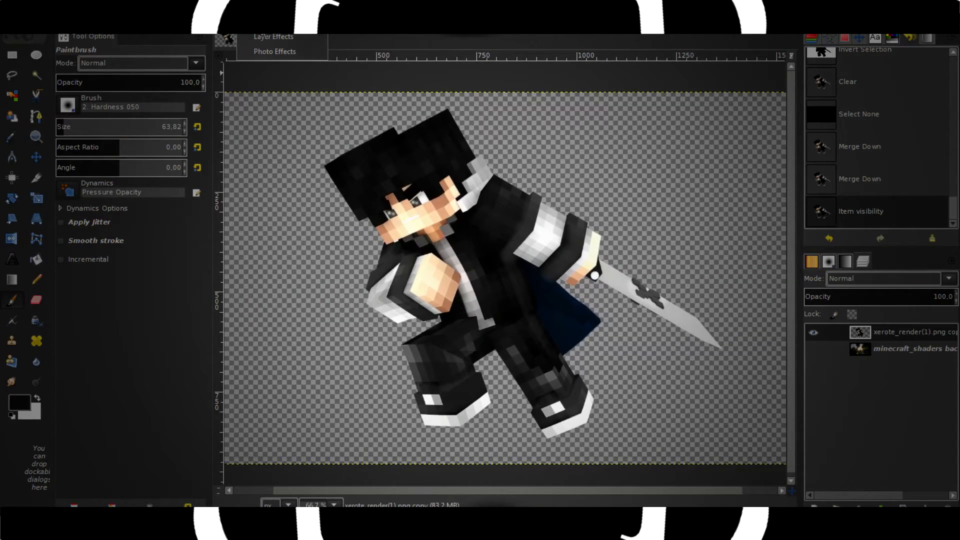
mouse_move(271, 37)
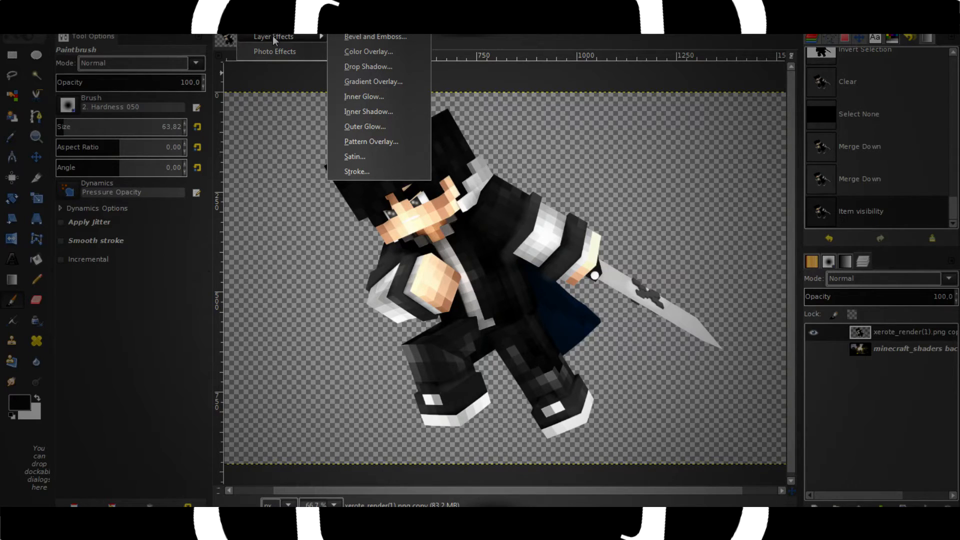
left_click(374, 100)
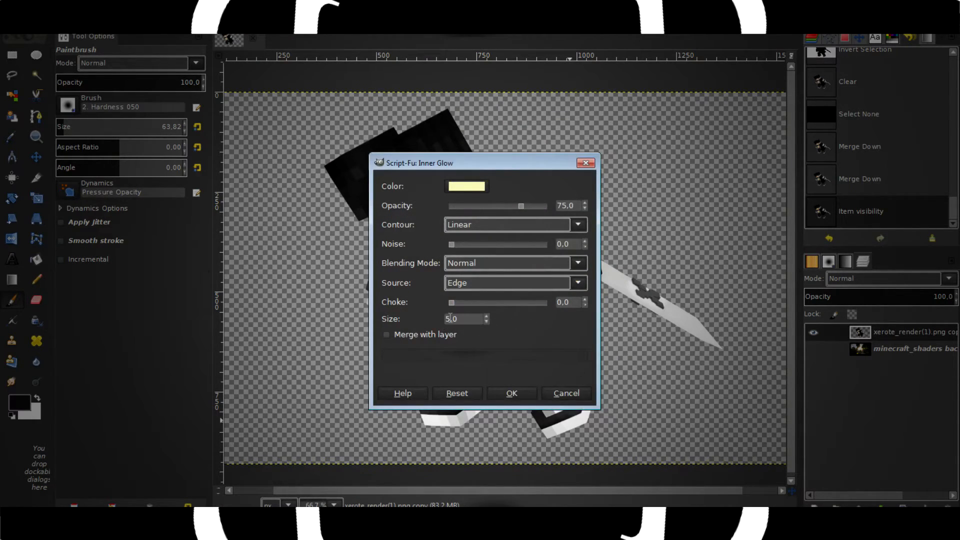
left_click(479, 186)
left_click_drag(440, 288, 547, 390)
left_click(542, 380)
left_click(521, 389)
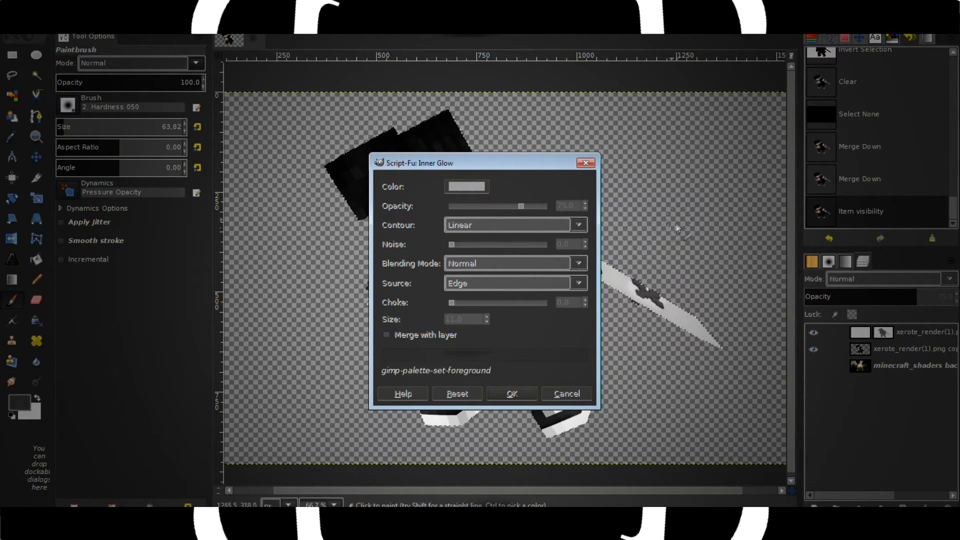
left_click_drag(546, 215, 620, 200)
scroll(477, 312, "up", 3)
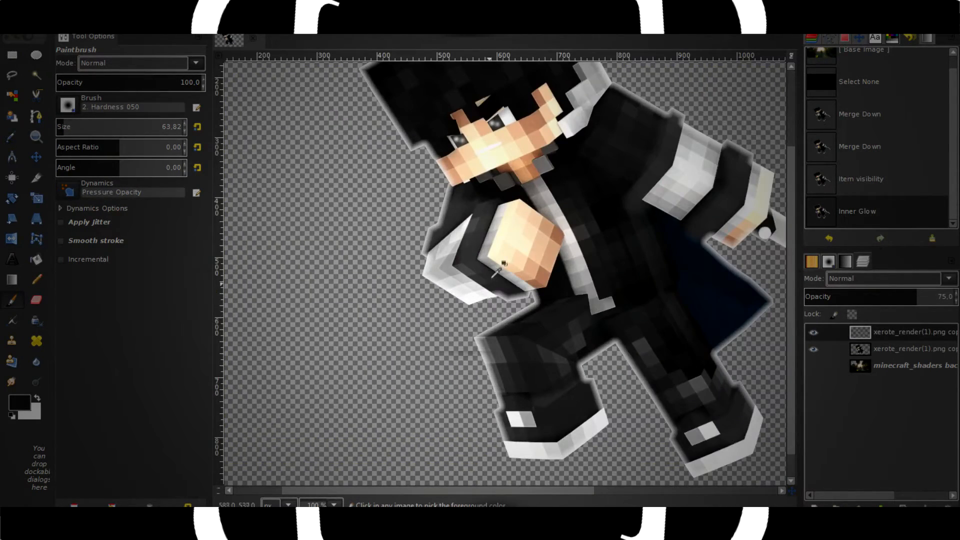
left_click_drag(491, 275, 369, 288)
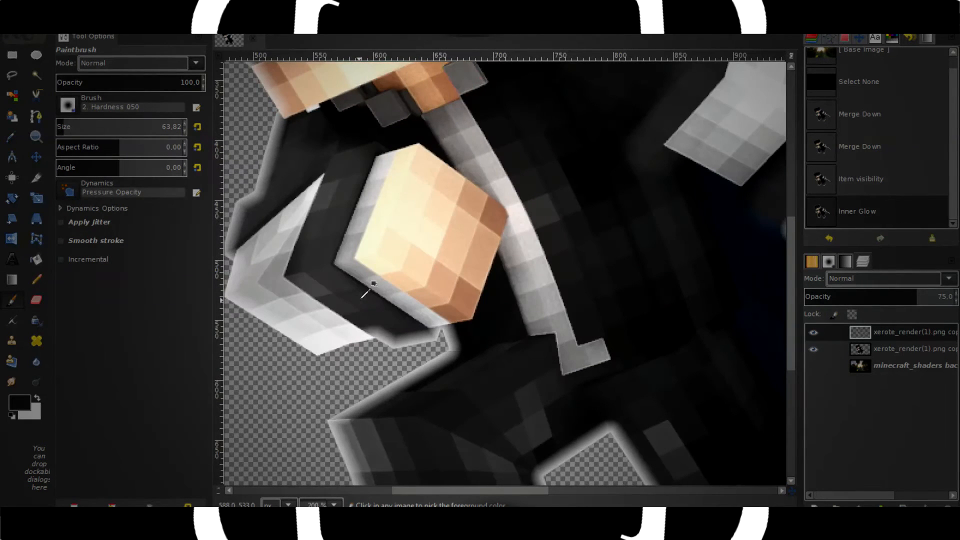
scroll(365, 287, "down", 2)
left_click(31, 25)
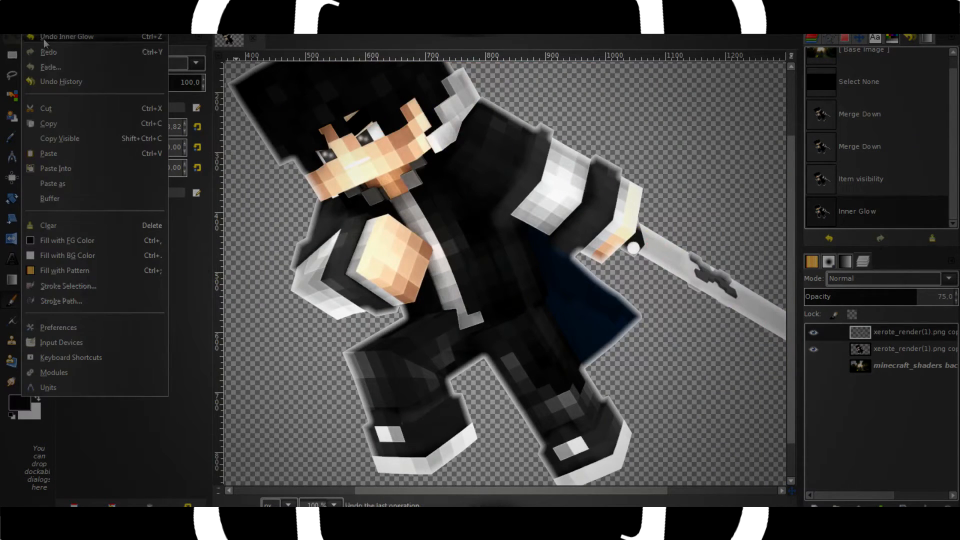
left_click(43, 40)
Apply a white Inner Glow layer effect with size 7 and opacity 75 to the character layer.
left_click(222, 25)
left_click(236, 52)
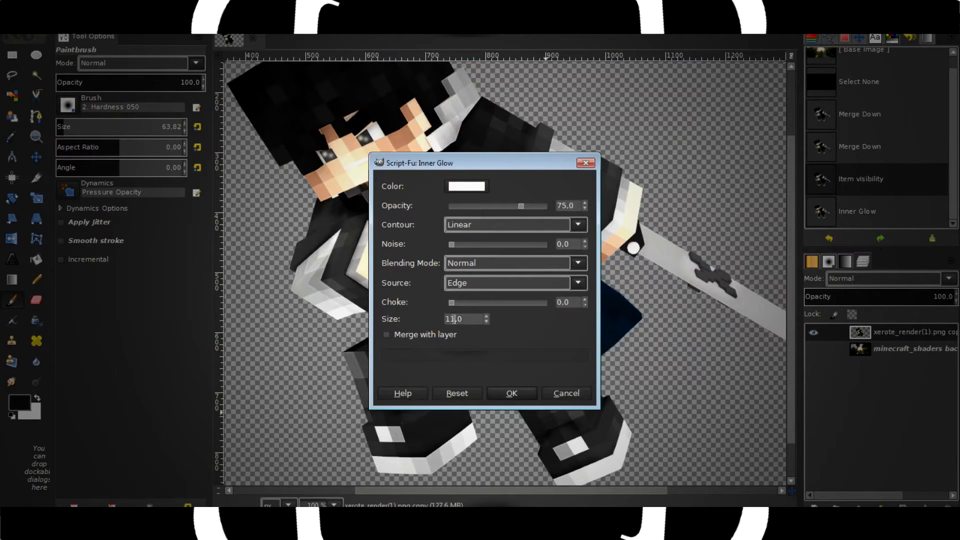
key("BackSpace")
key("BackSpace")
type("7")
key("Return")
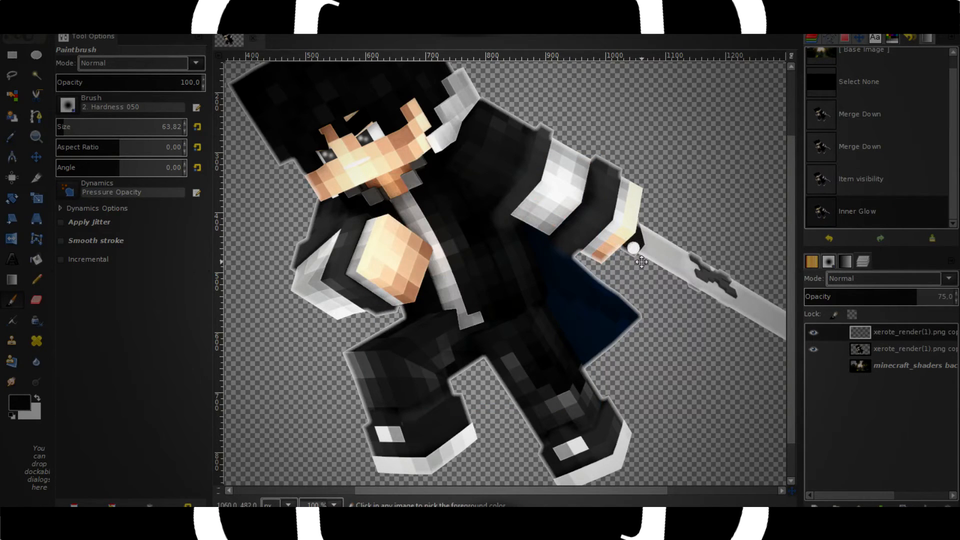
scroll(512, 236, "down", 3)
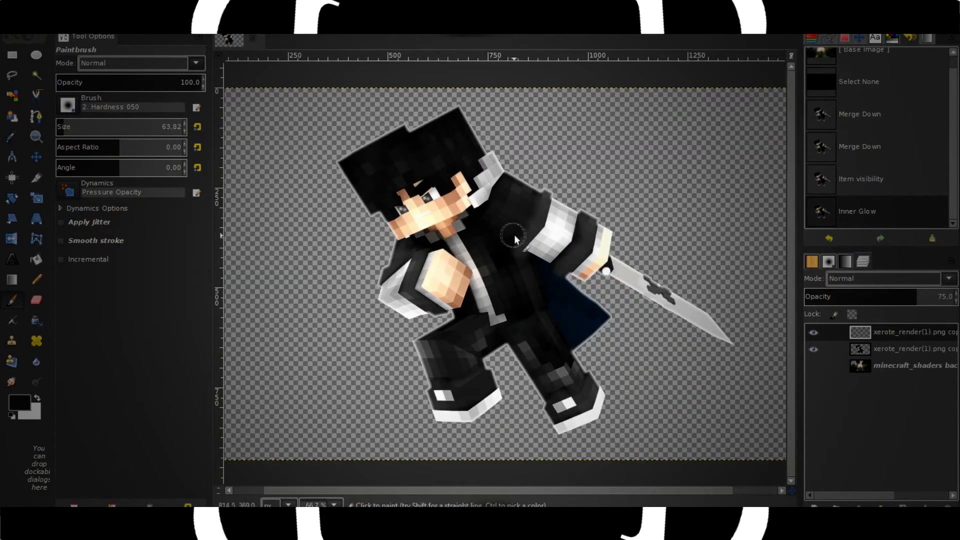
Try Addition mode on the inner glow layer and inspect the character's edges.
left_click(882, 278)
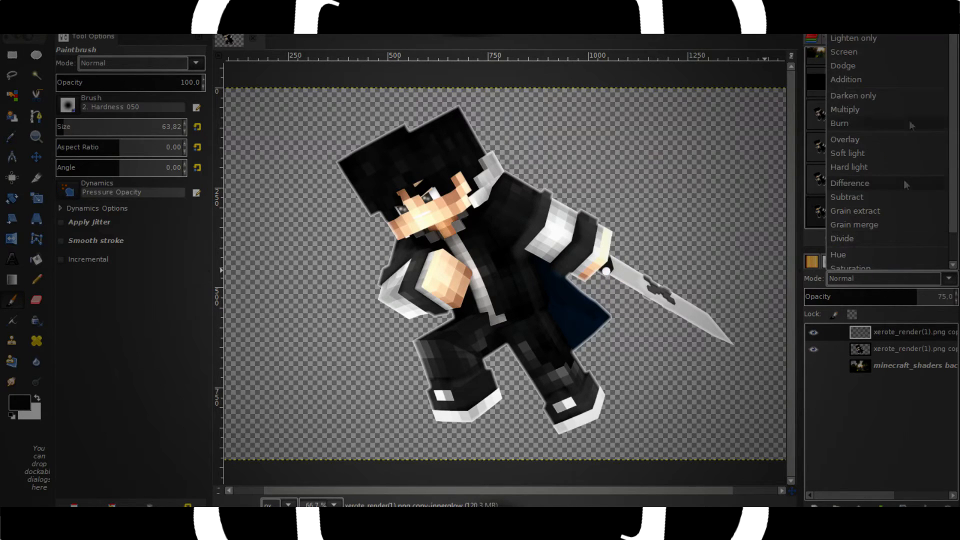
left_click(898, 81)
scroll(450, 255, "up", 2)
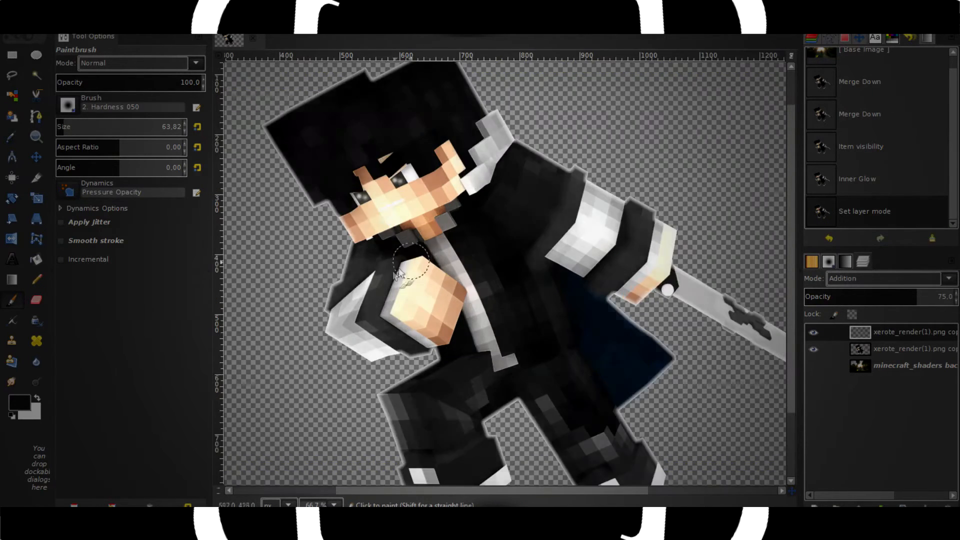
scroll(758, 295, "right", 2)
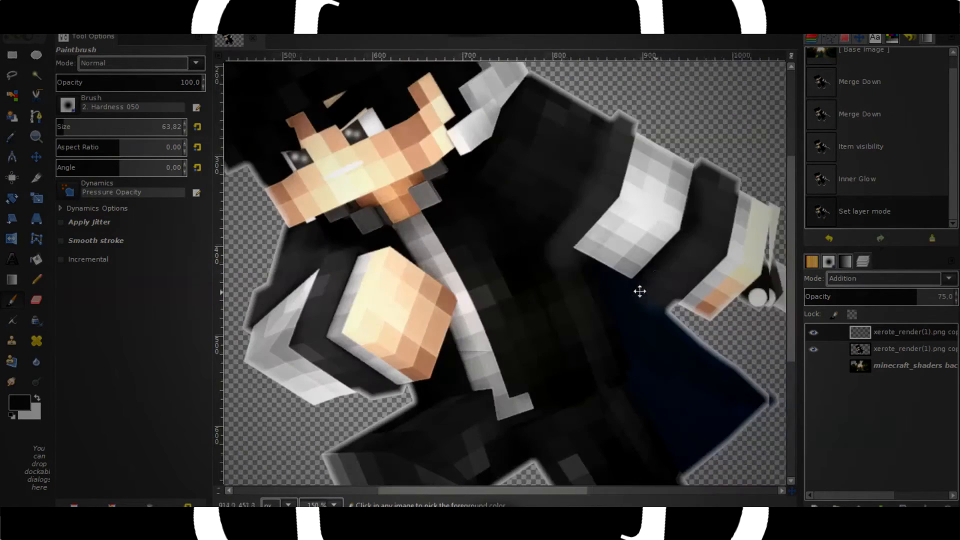
Try the Value, Color, Saturation and Hue modes on the inner glow layer, comparing their effect on the edges.
left_click(886, 277)
left_click(872, 262)
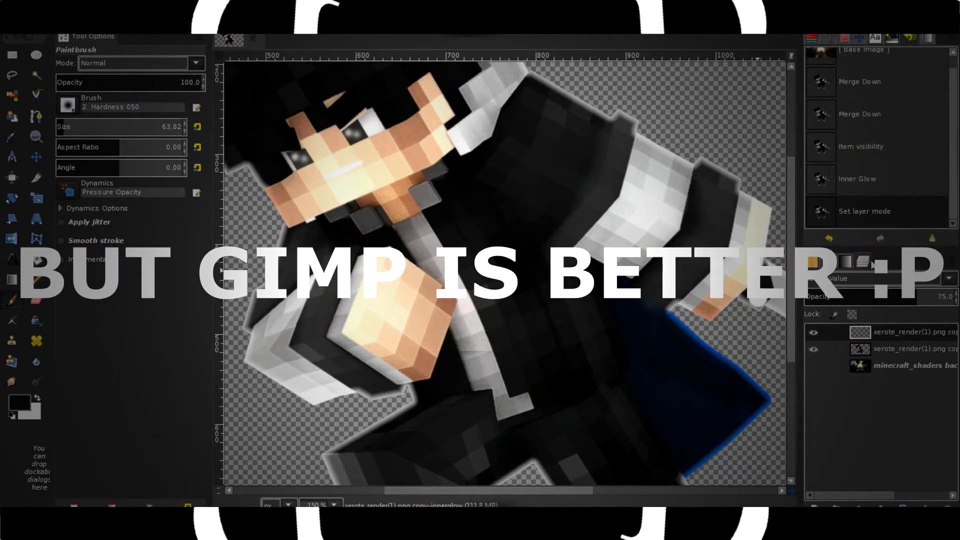
left_click(883, 282)
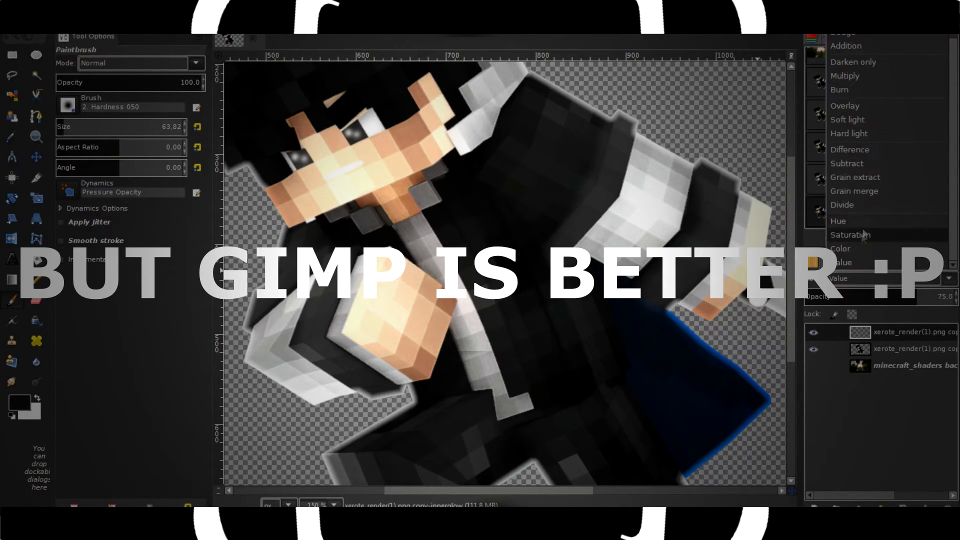
left_click(863, 249)
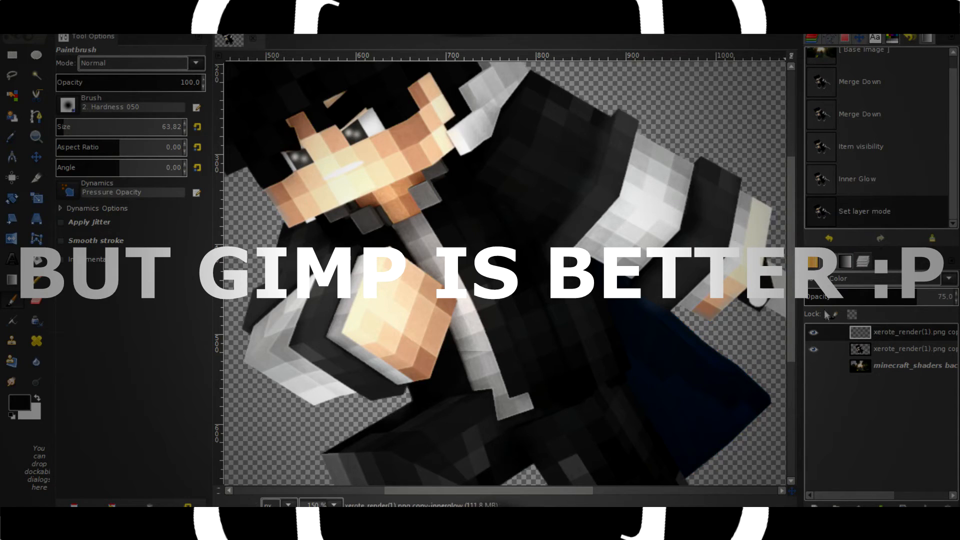
left_click(813, 333)
left_click(871, 285)
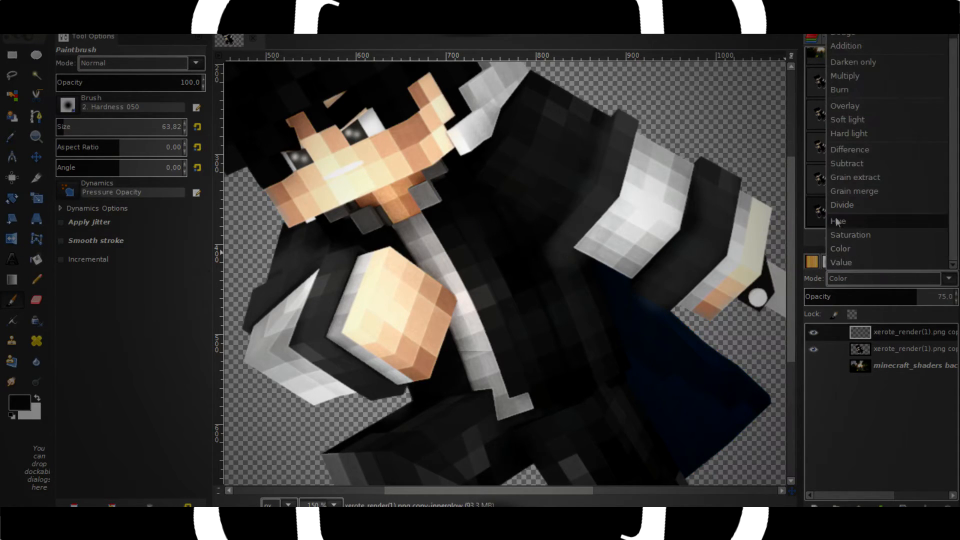
left_click(852, 233)
left_click(857, 280)
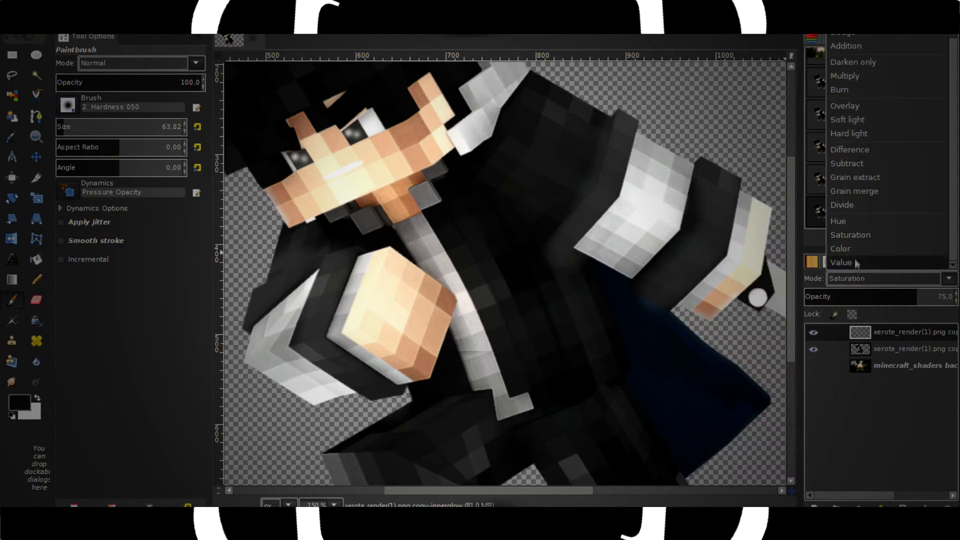
left_click(853, 260)
left_click(860, 283)
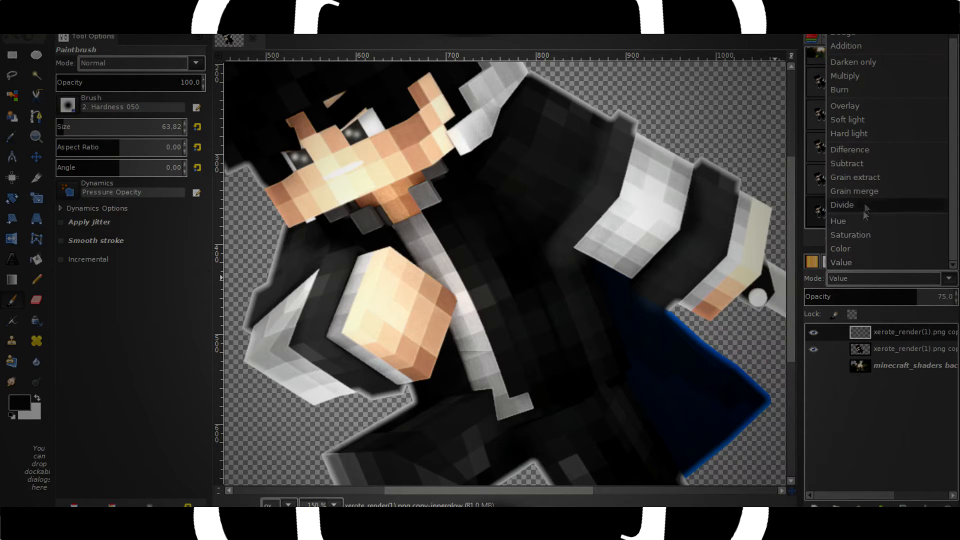
left_click(866, 219)
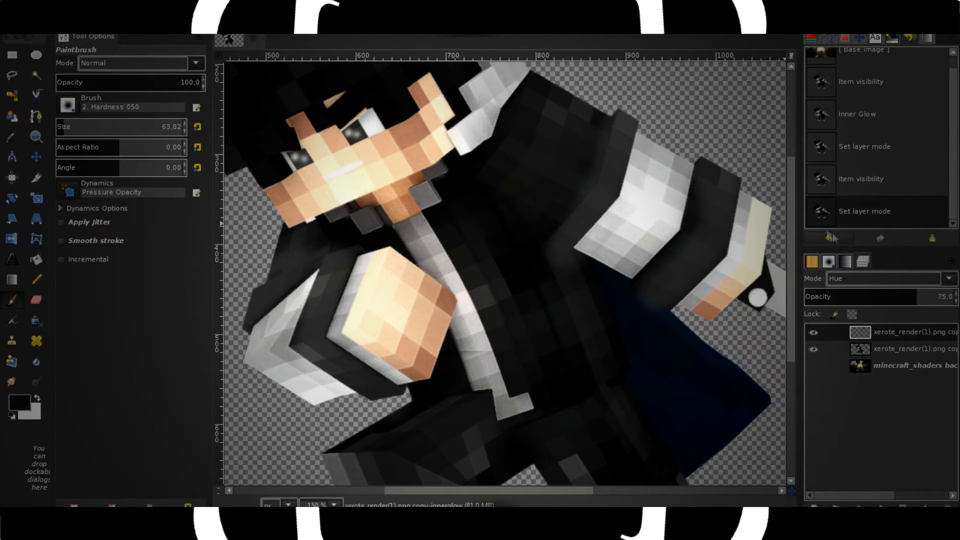
Set the inner glow layer's mode to Overlay and compare the character's edges with the layer hidden and shown.
left_click(856, 280)
scroll(897, 162, "up", 2)
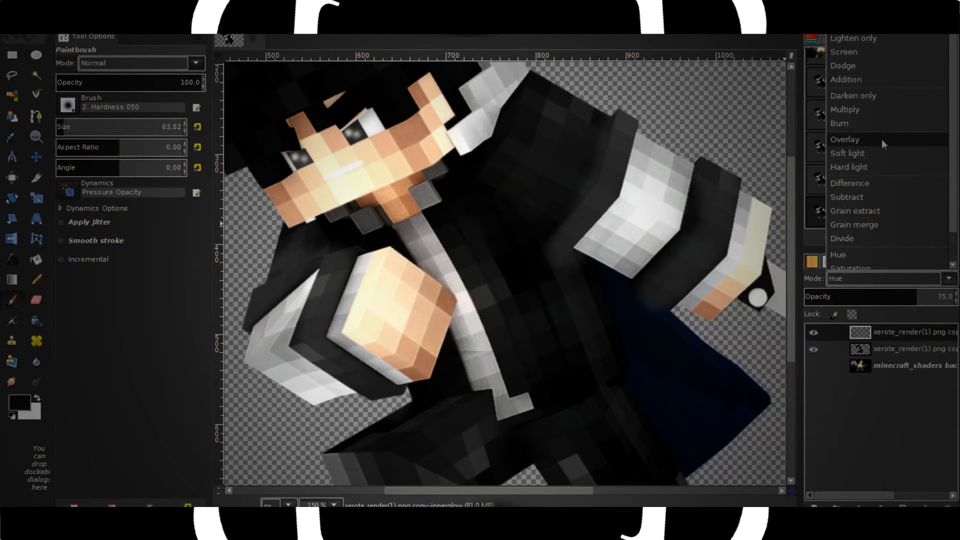
left_click(867, 146)
key("1")
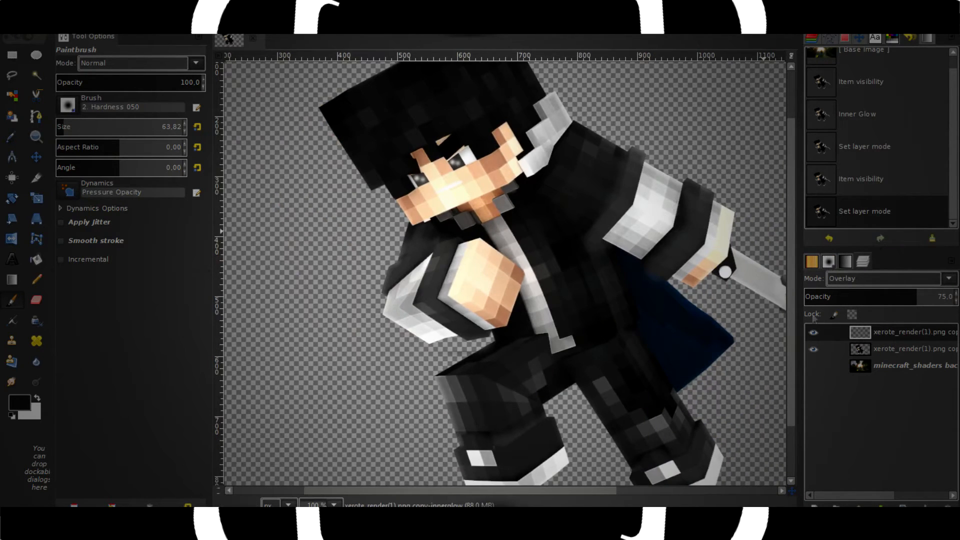
left_click(812, 331)
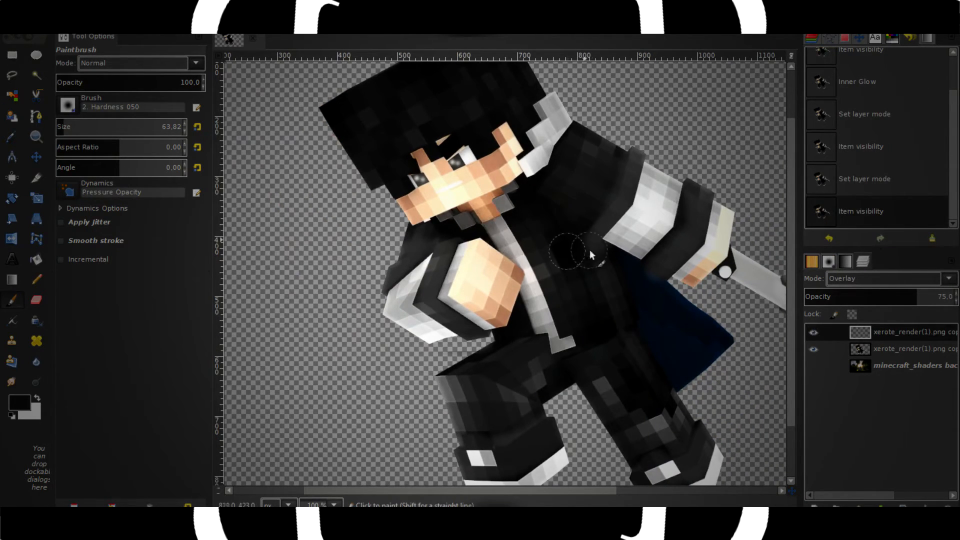
scroll(572, 259, "up", 4)
scroll(554, 145, "up", 1)
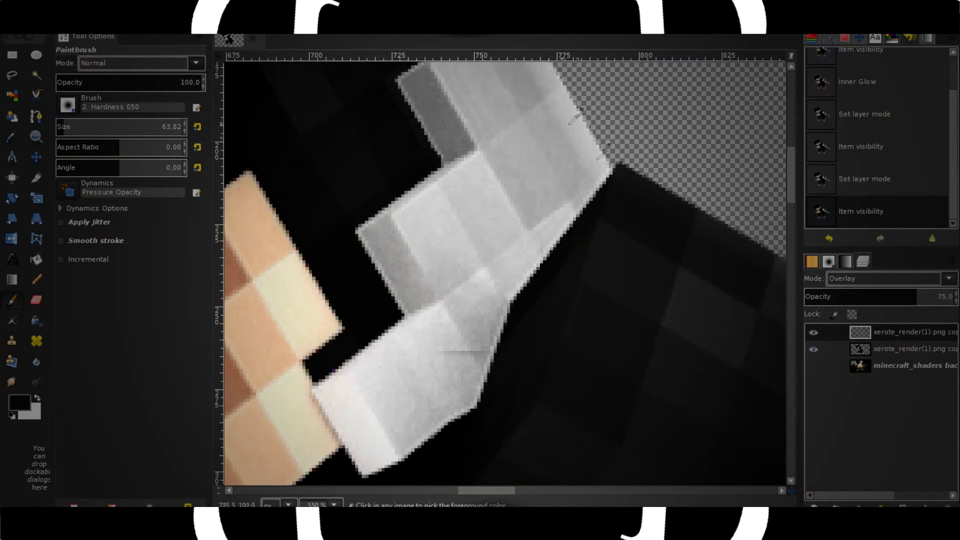
scroll(554, 145, "down", 4)
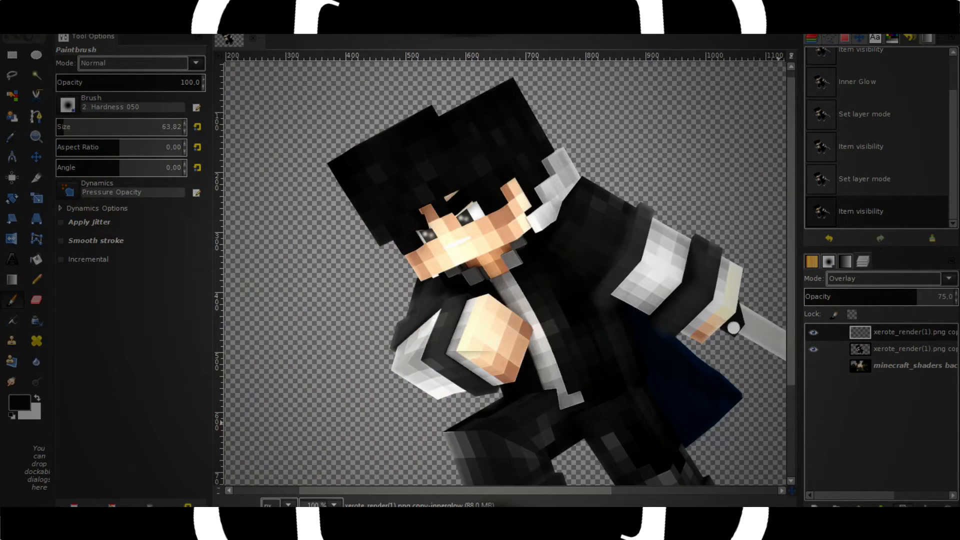
Duplicate the Overlay inner glow layer twice to strengthen the edge light, checking the collar and sleeve edges after each copy.
left_click(903, 506)
scroll(614, 168, "up", 4)
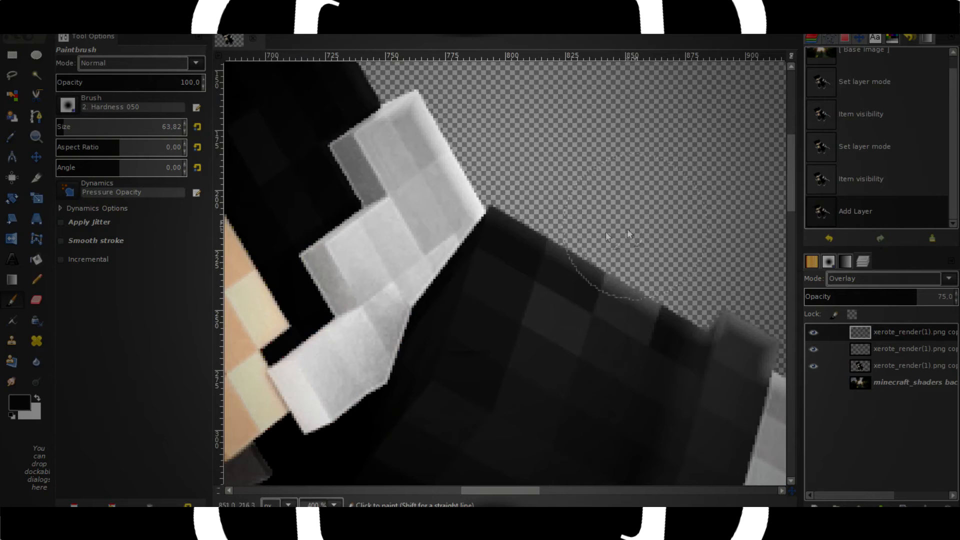
scroll(579, 240, "down", 4)
scroll(579, 241, "up", 1)
scroll(579, 241, "down", 1)
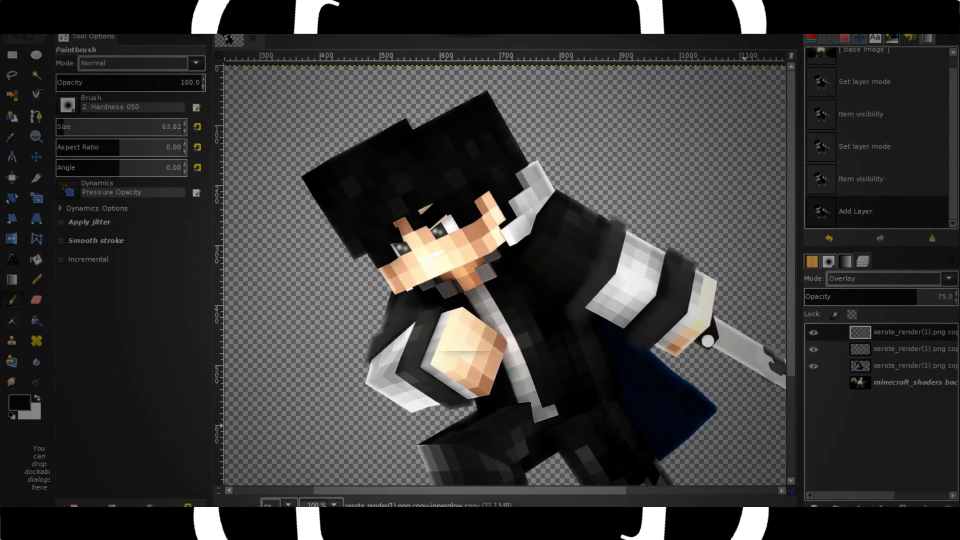
left_click(902, 505)
scroll(622, 221, "up", 4)
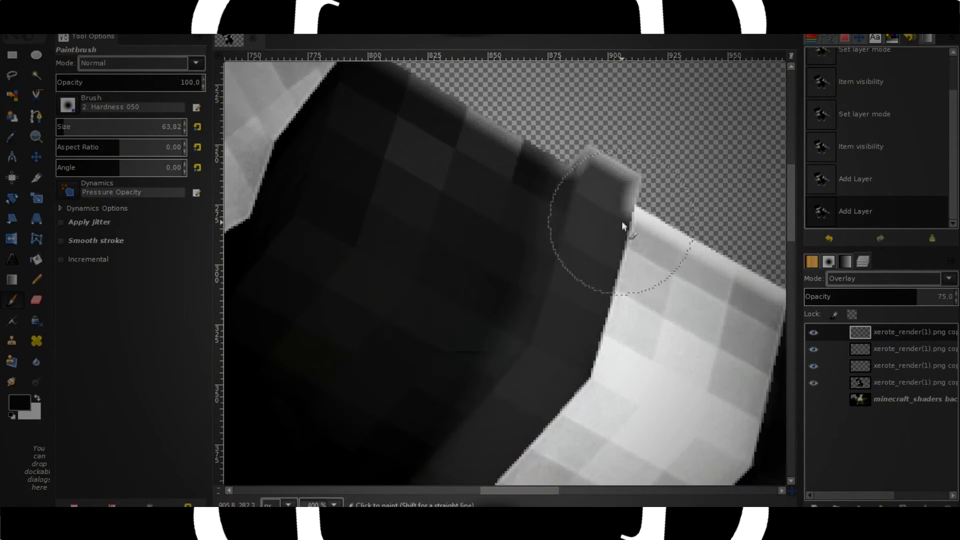
scroll(590, 158, "down", 3)
Try Value mode on the topmost inner glow copy, set it to Color, and inspect the sleeve edges.
left_click(901, 278)
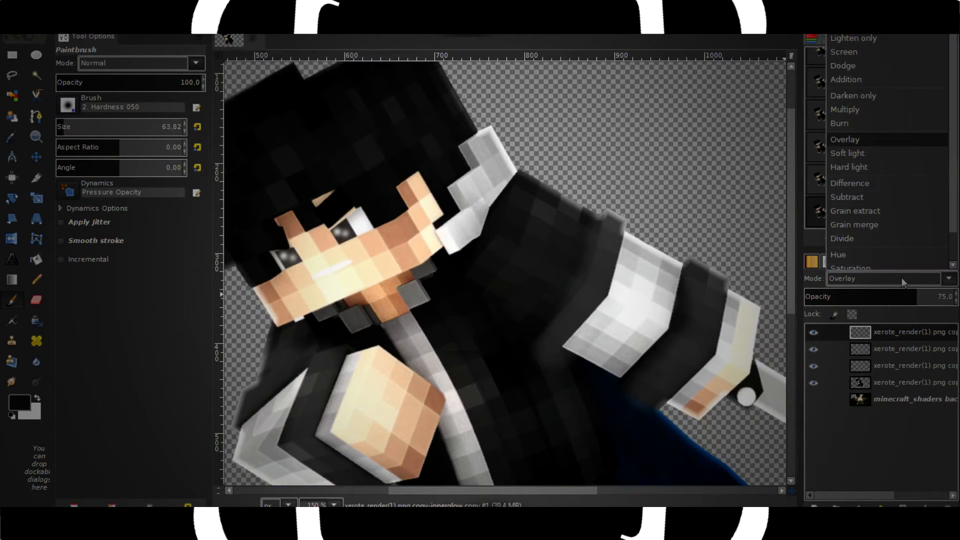
scroll(871, 230, "down", 2)
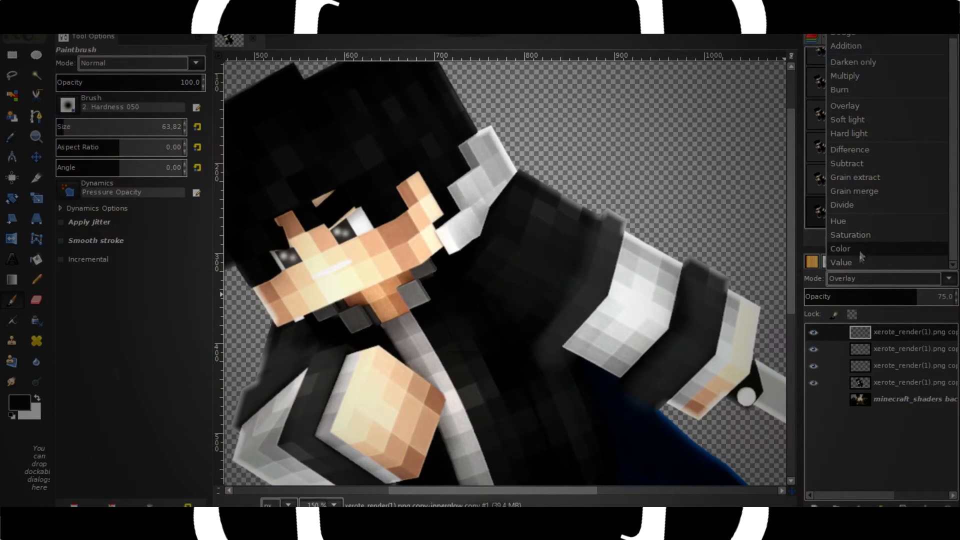
left_click(859, 262)
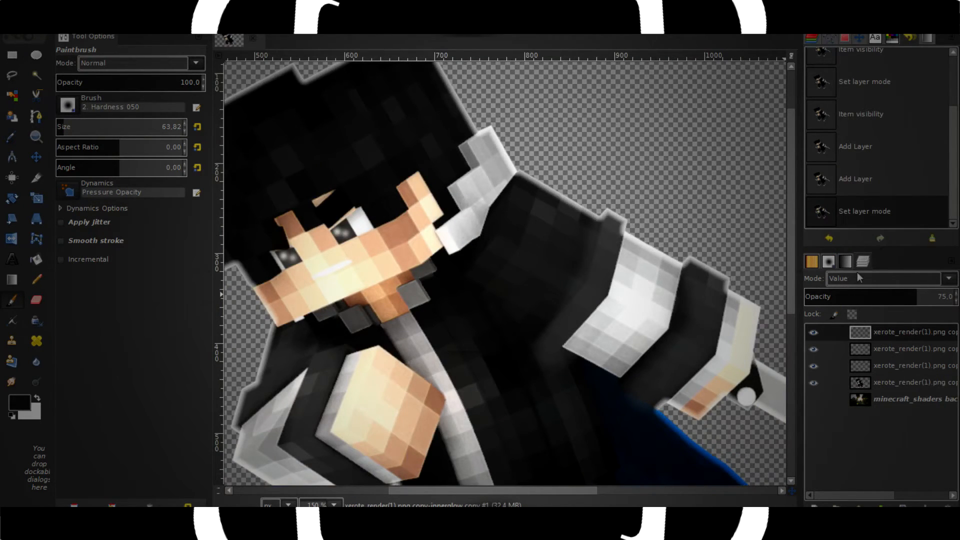
left_click(854, 282)
left_click(854, 250)
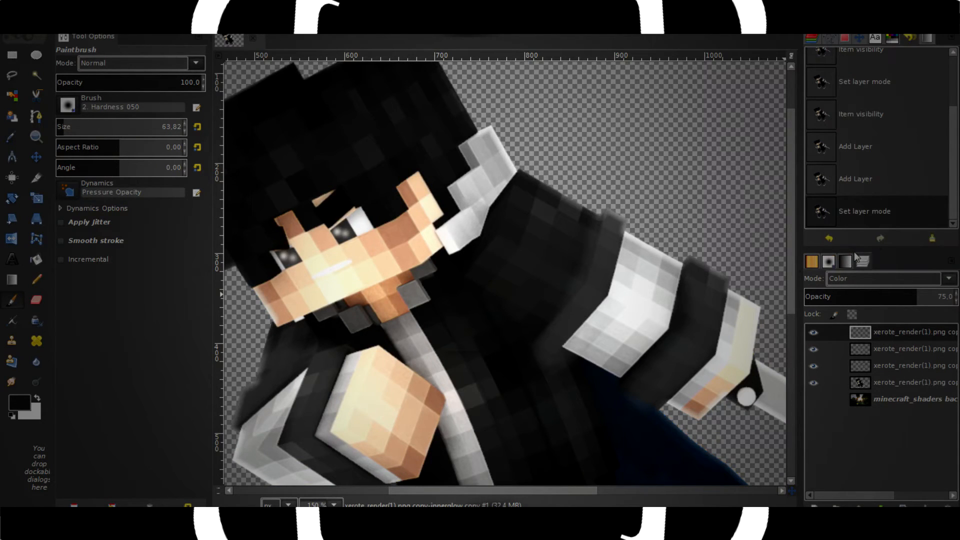
scroll(590, 195, "up", 2)
left_click_drag(712, 290, 509, 215)
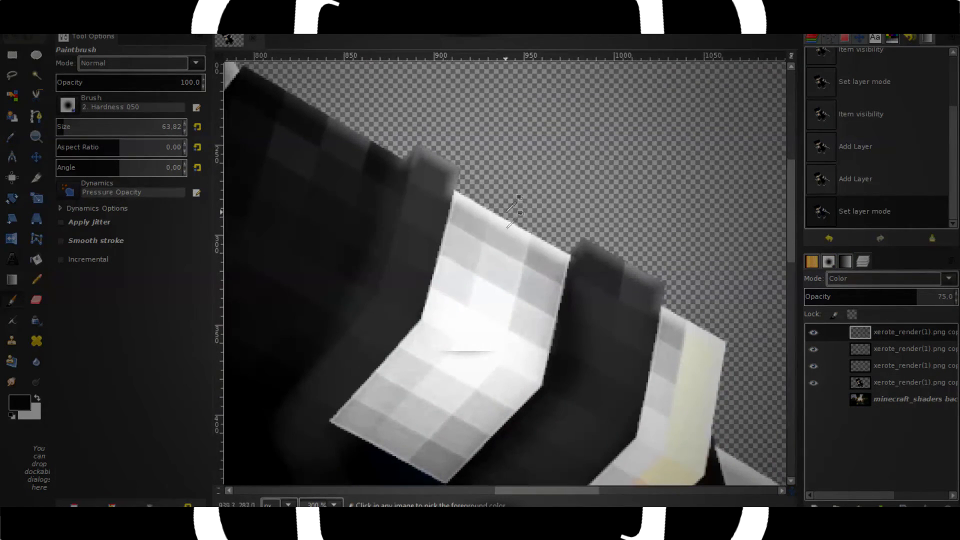
scroll(559, 313, "down", 2)
Merge the three inner glow layers down into the character layer and check the result by hiding and showing it.
right_click(853, 369)
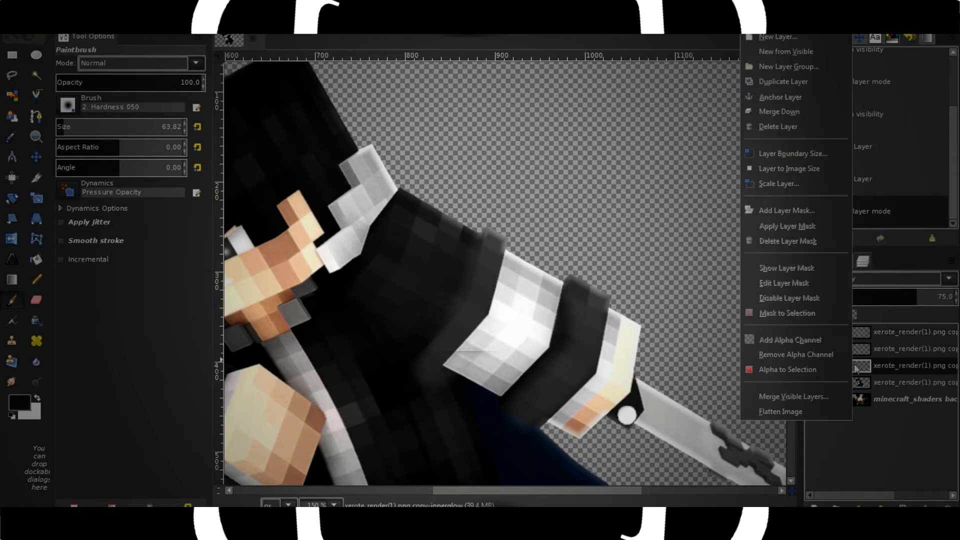
left_click(884, 438)
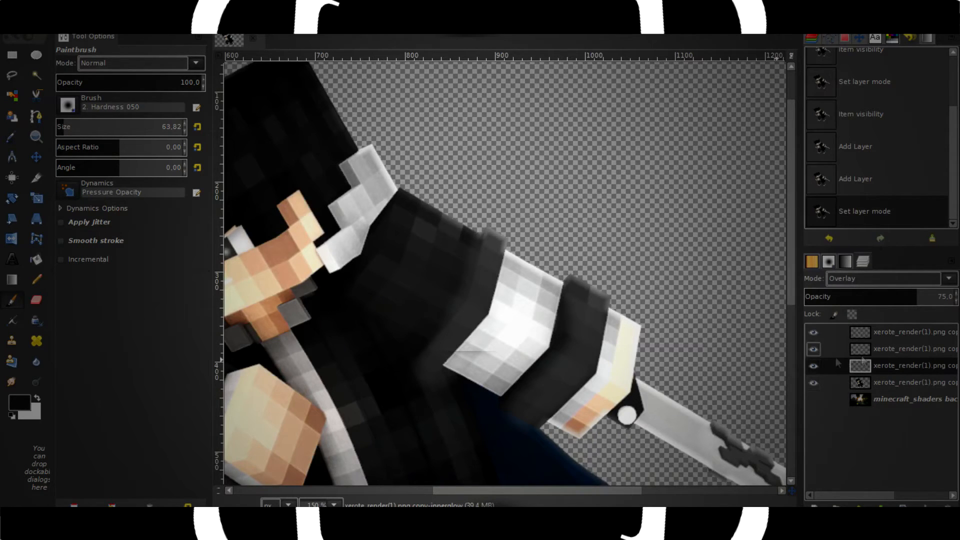
right_click(865, 370)
left_click(820, 112)
right_click(867, 356)
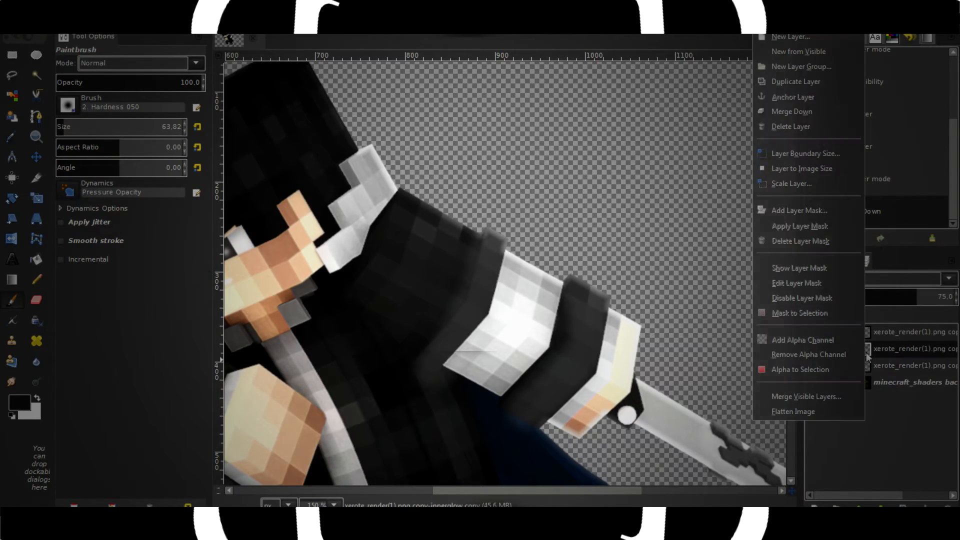
left_click(810, 111)
right_click(863, 333)
left_click(820, 111)
scroll(658, 337, "down", 3)
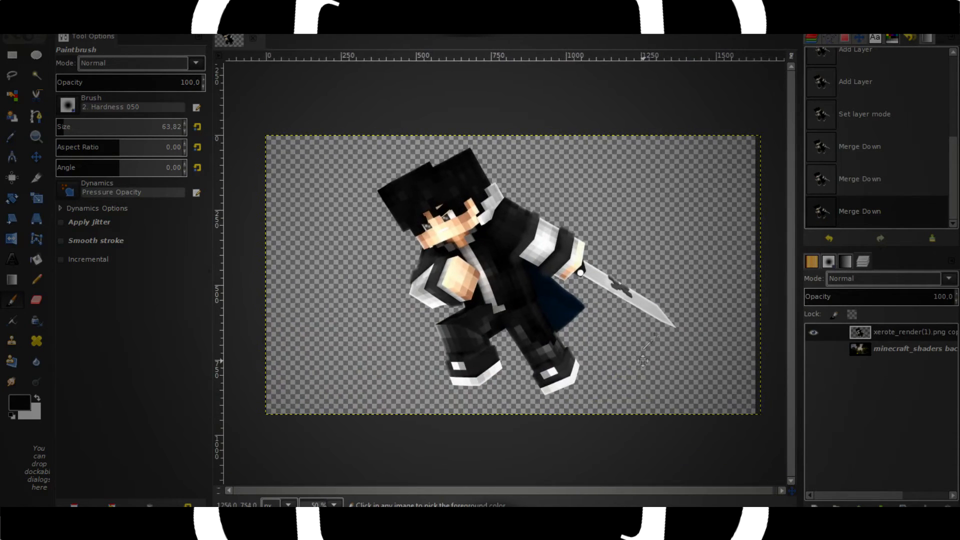
left_click(814, 333)
left_click(814, 333)
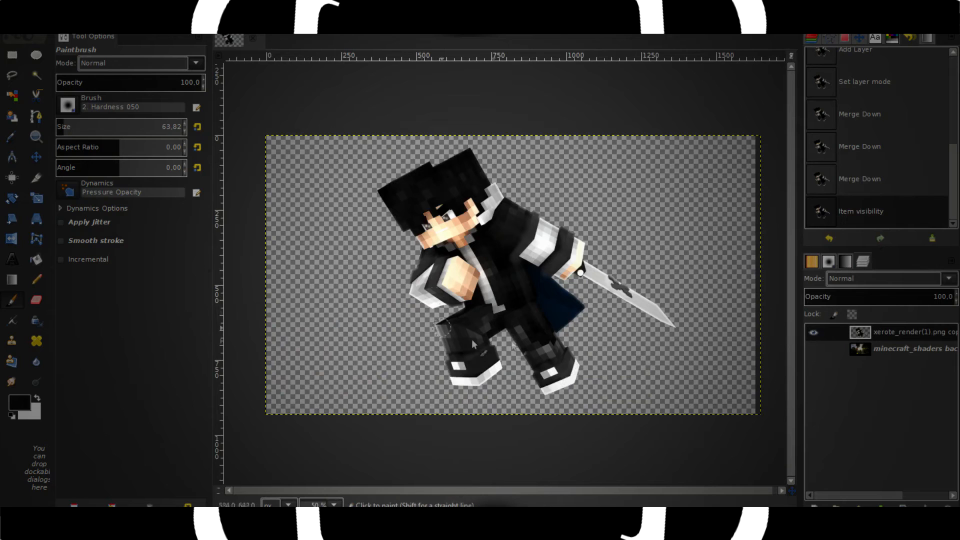
Compare the character's edges before and after the merge using earlier history states, and examine the merged render up close.
scroll(513, 343, "up", 3)
left_click_drag(508, 353, 582, 320)
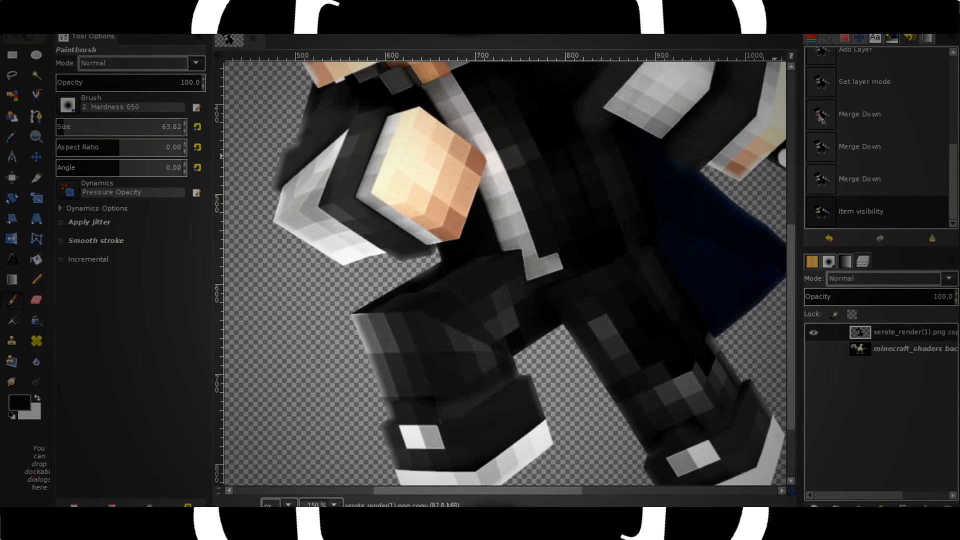
left_click(850, 85)
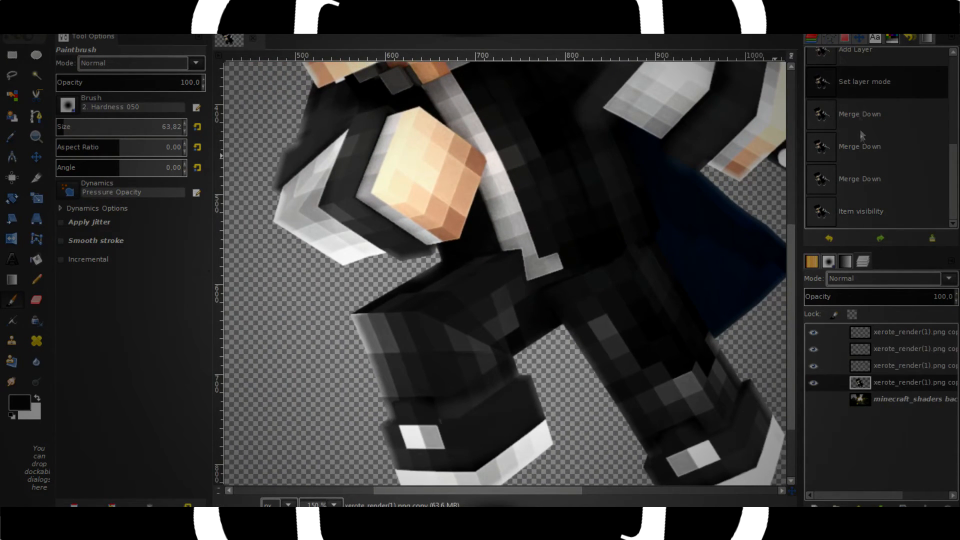
left_click(855, 106)
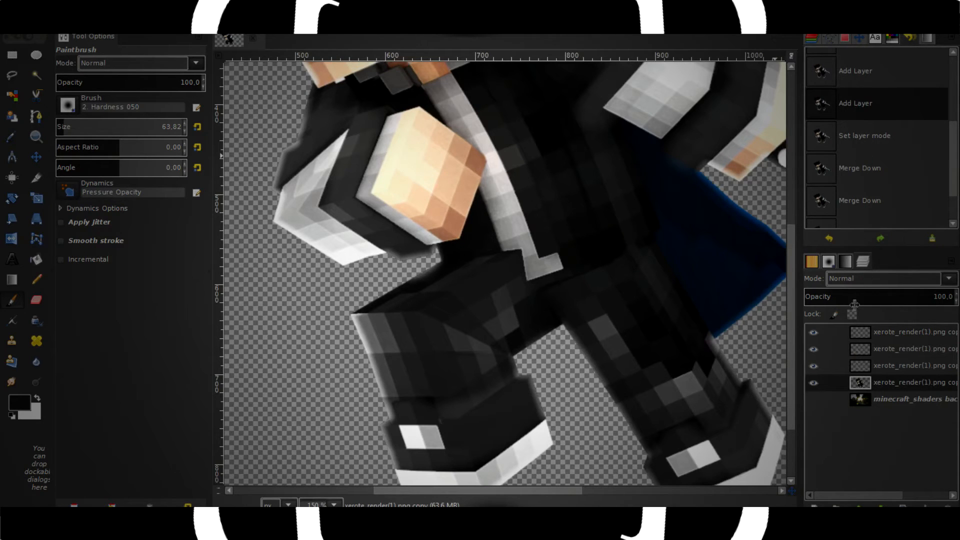
scroll(854, 208, "down", 2)
left_click(854, 210)
scroll(549, 266, "down", 3)
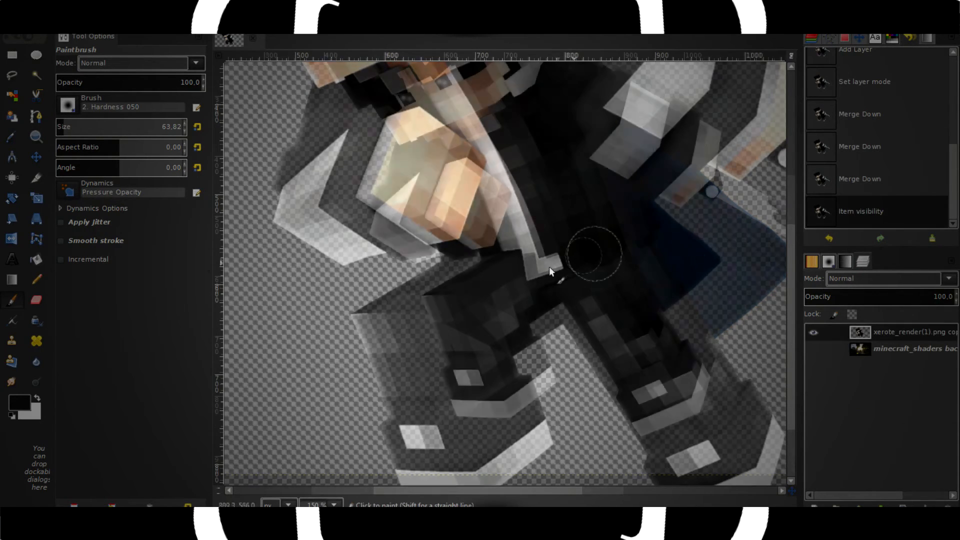
scroll(514, 243, "up", 7)
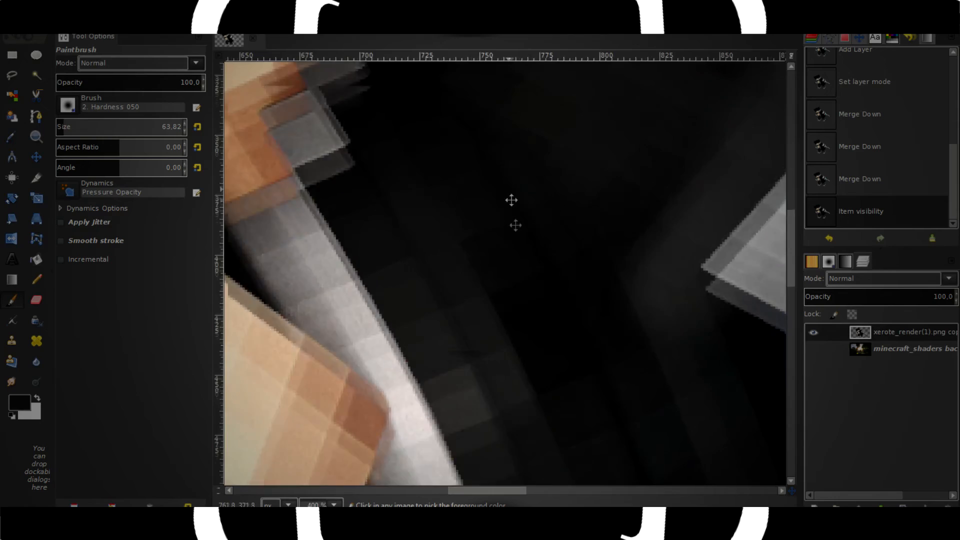
scroll(533, 217, "down", 3)
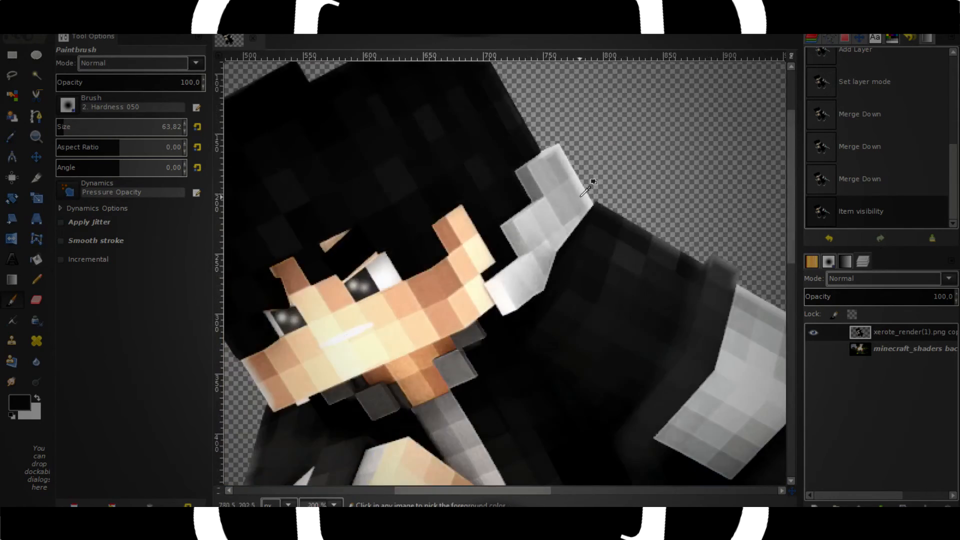
left_click_drag(463, 296, 523, 286)
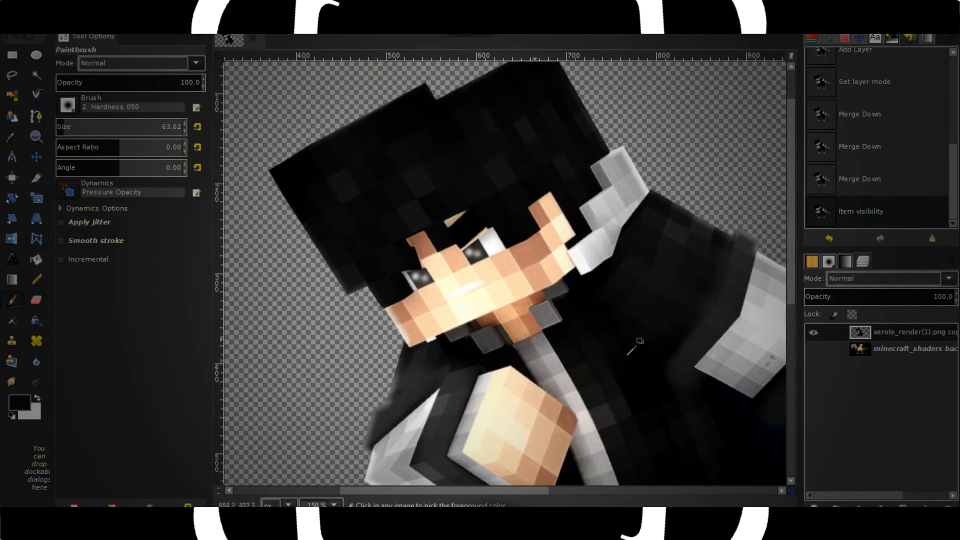
scroll(501, 350, "down", 3)
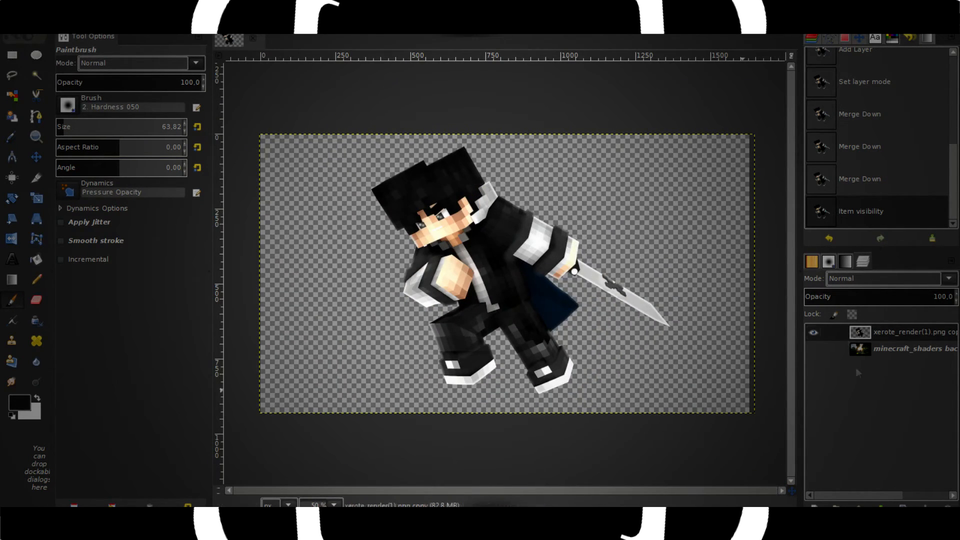
Show the forest background layer and scale it to 1682 × 946 px so it fills the canvas.
left_click(813, 349)
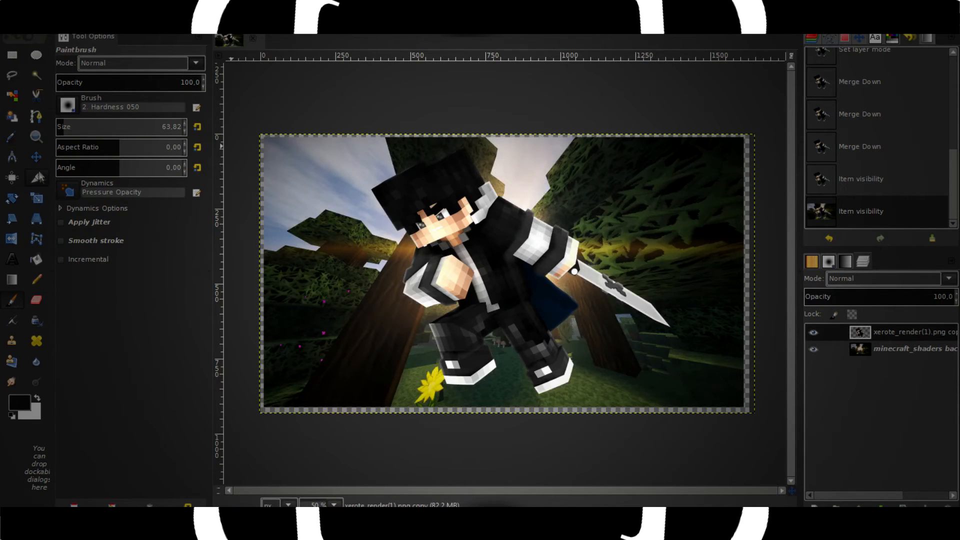
left_click(36, 198)
left_click(640, 215)
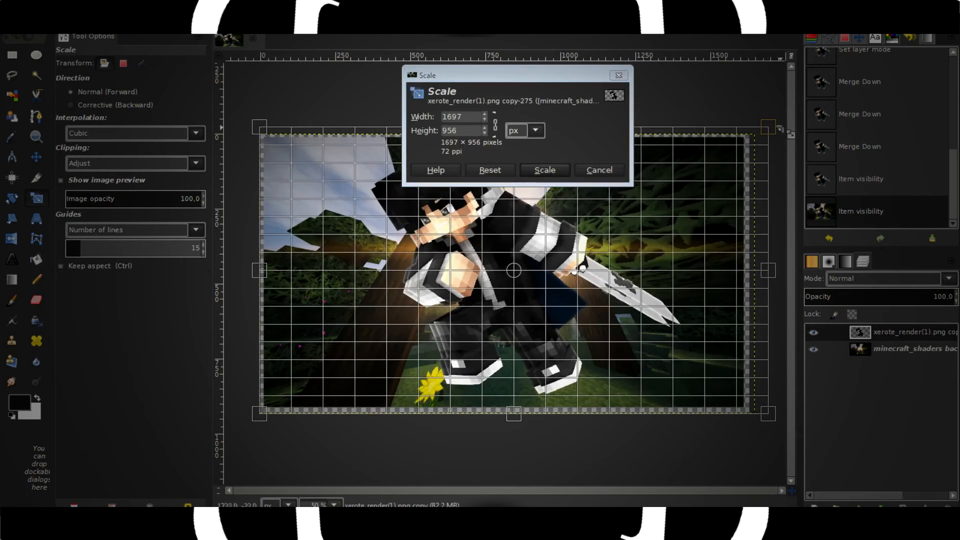
left_click(599, 170)
left_click(890, 349)
left_click(685, 242)
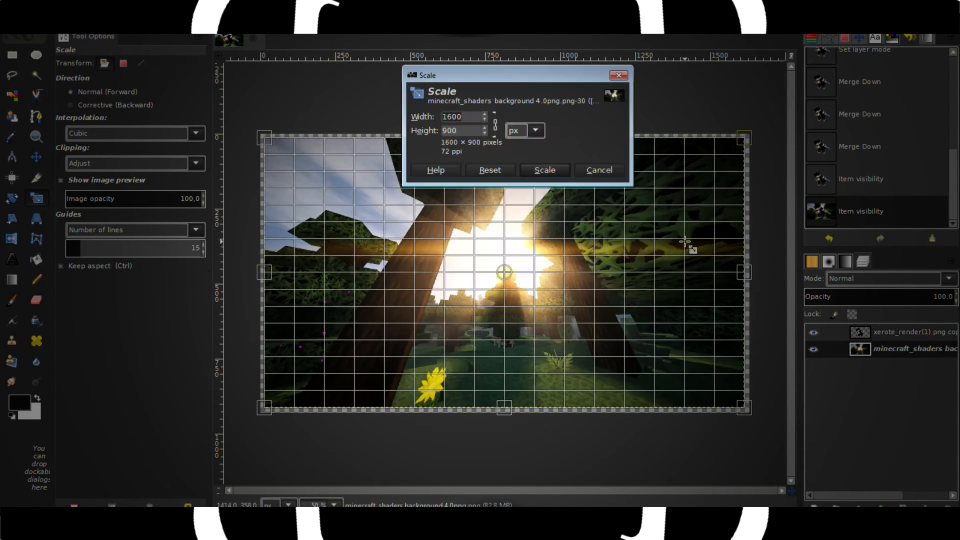
left_click_drag(744, 143, 752, 135)
left_click_drag(264, 407, 249, 416)
left_click(545, 170)
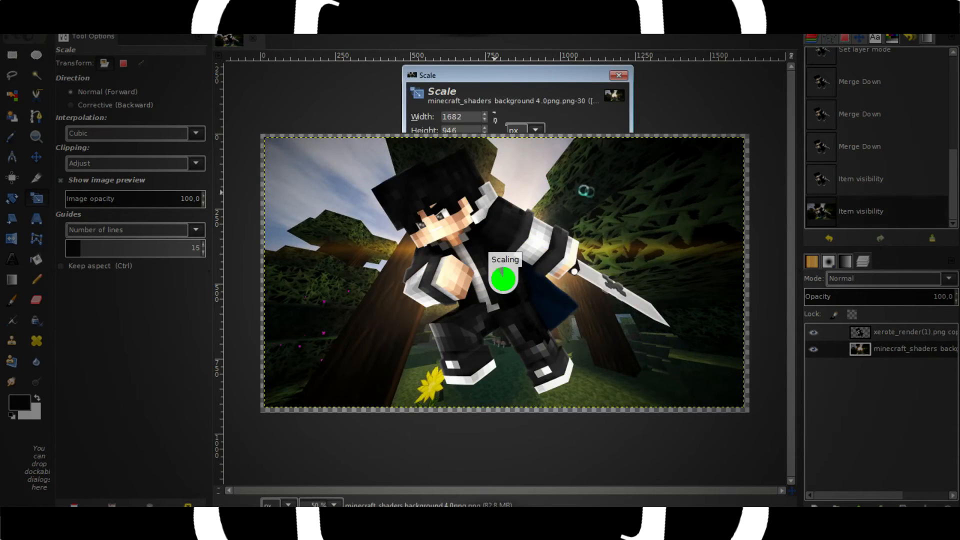
Add a new transparent layer above the character layer and select the character's shape from its layer's alpha.
left_click(861, 332)
right_click(860, 332)
left_click(860, 466)
left_click(815, 505)
left_click(819, 500)
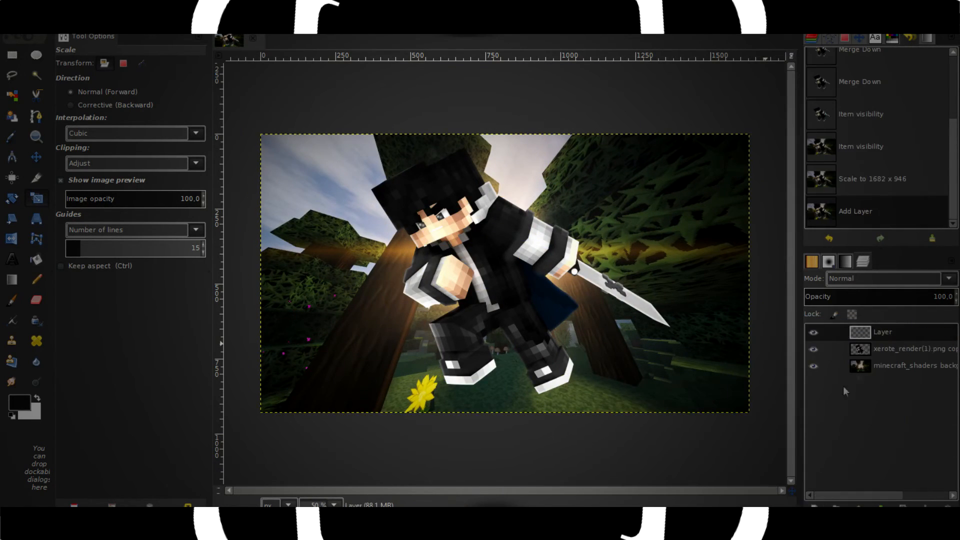
right_click(871, 347)
left_click(813, 375)
Set up the Blend tool with a light foreground, black background and the clockwise FG to BG (HSV) gradient.
left_click(12, 279)
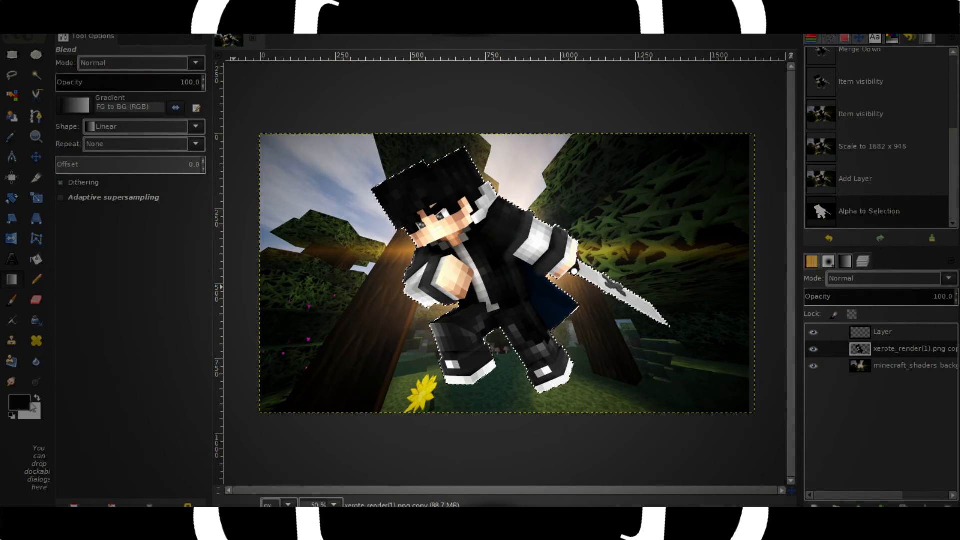
left_click(28, 403)
left_click_drag(81, 244, 4, 390)
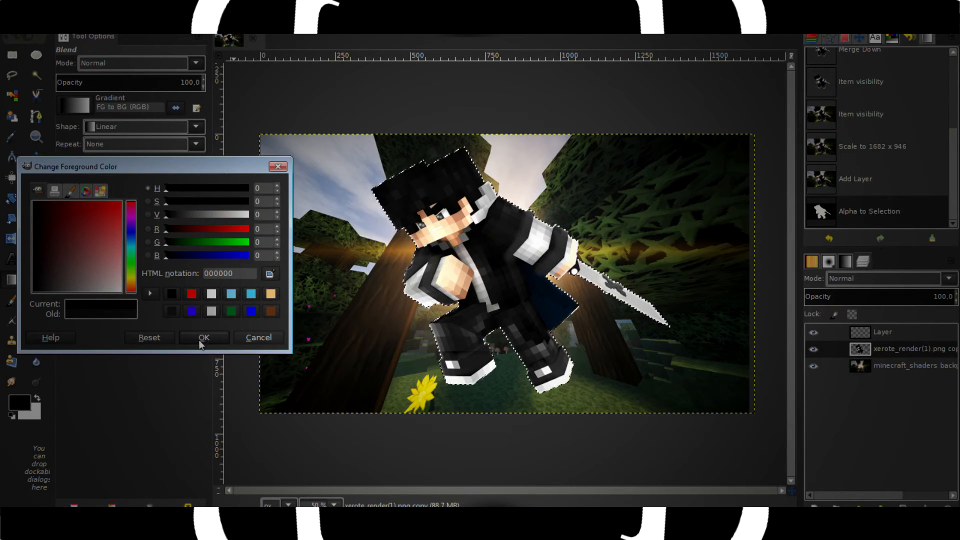
left_click(202, 337)
left_click(37, 399)
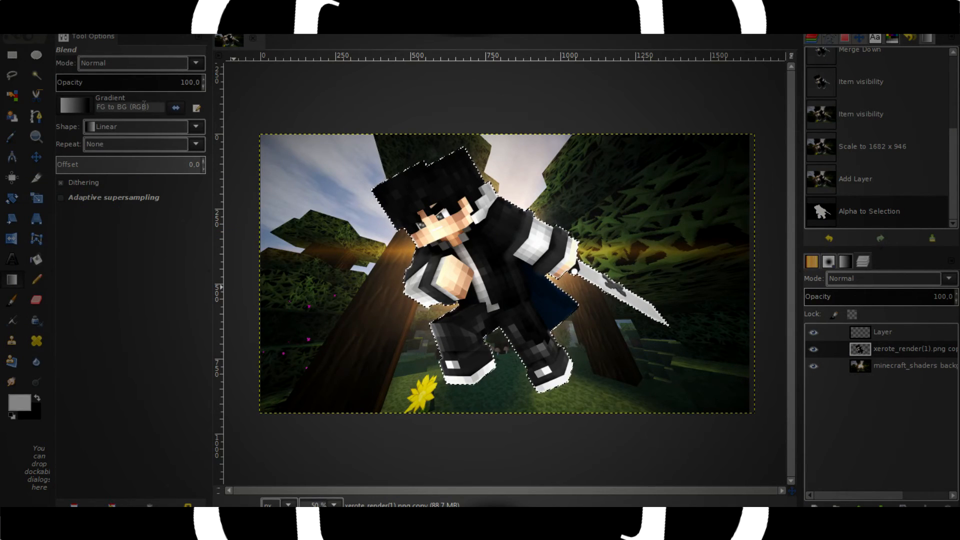
left_click(85, 104)
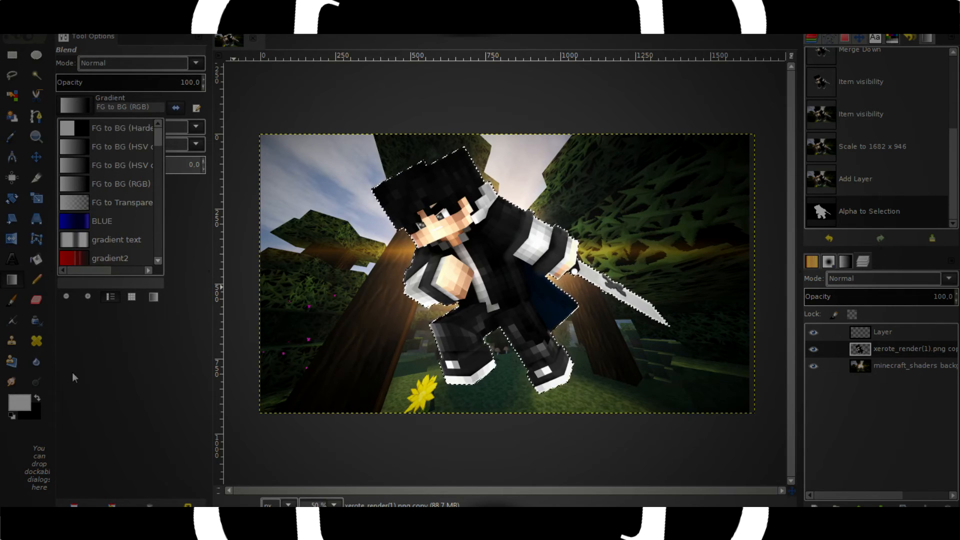
left_click(79, 146)
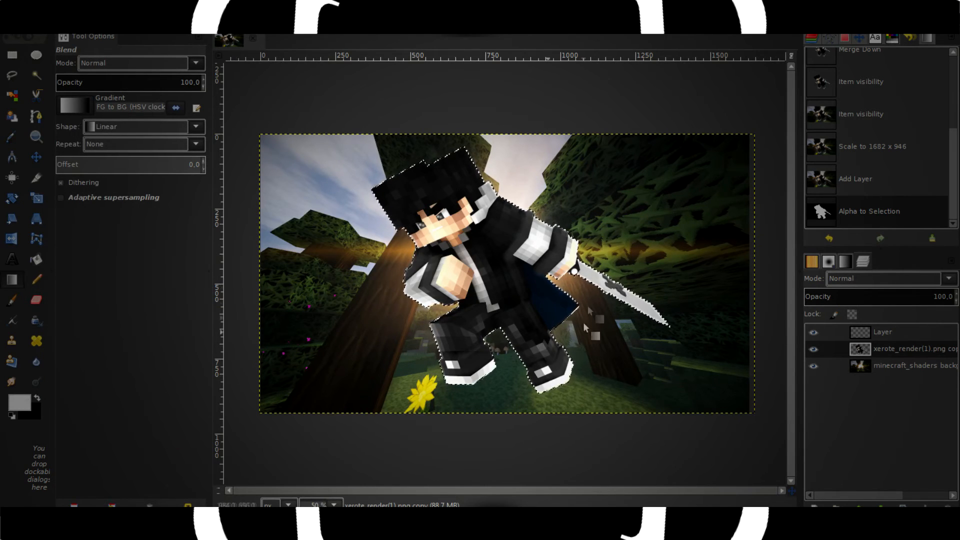
Try a diagonal light-to-black gradient over the selection on the character layer and undo it.
left_click_drag(413, 168, 534, 399)
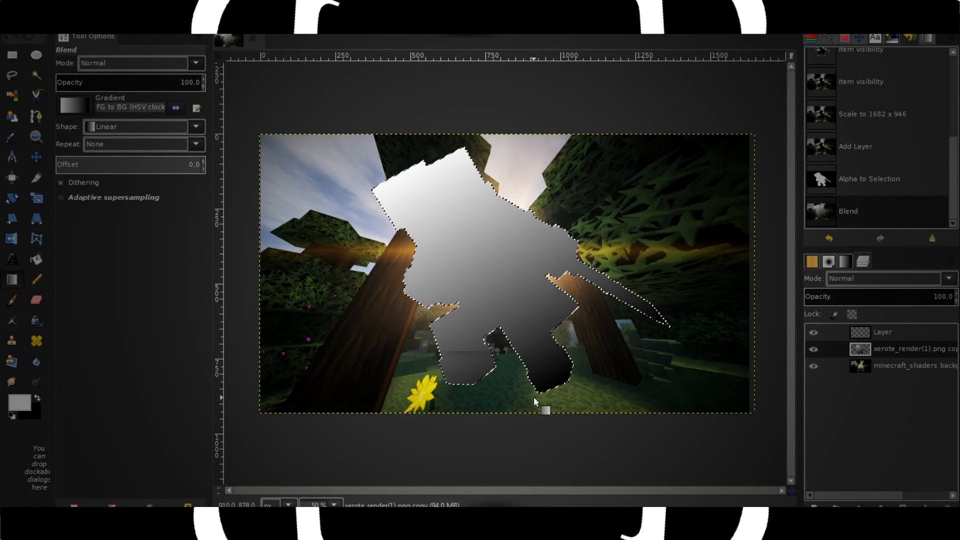
left_click(62, 25)
left_click(105, 64)
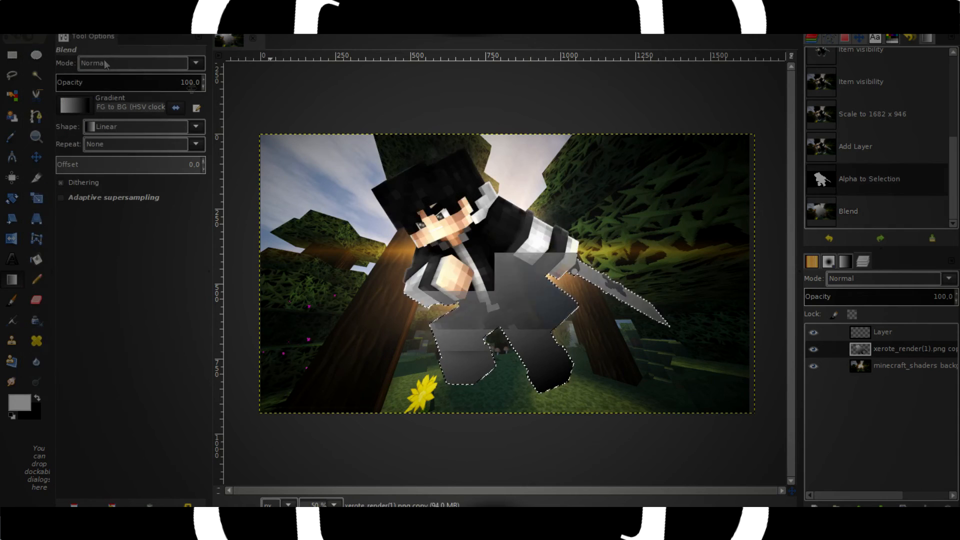
Fill the selected character shape on the new layer with a vertical light-to-black gradient and set the layer to Overlay.
left_click_drag(419, 165, 495, 360)
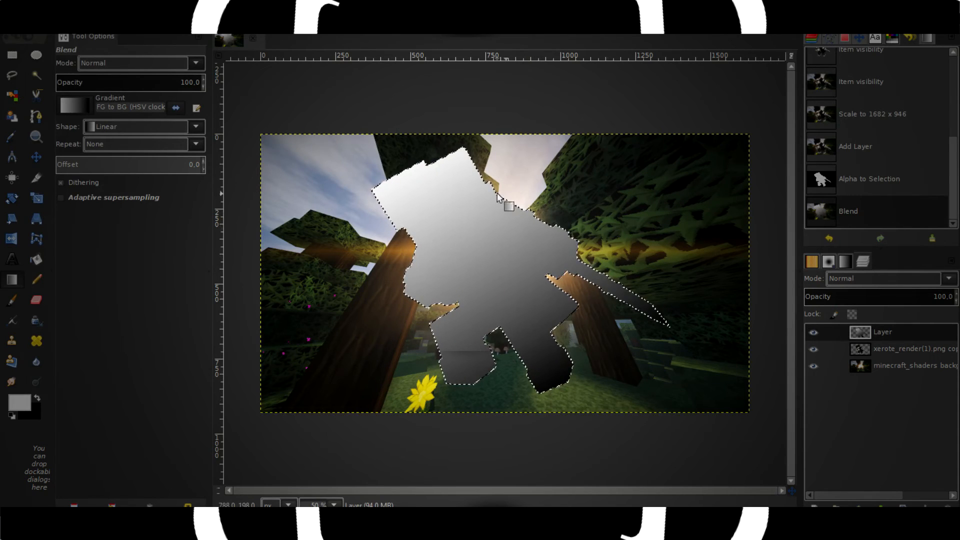
left_click_drag(499, 142, 474, 389)
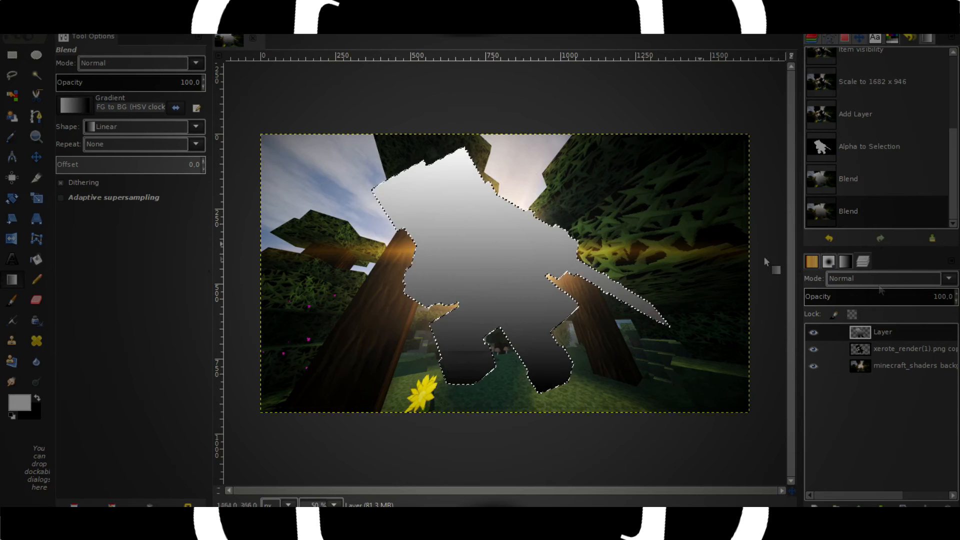
left_click(850, 279)
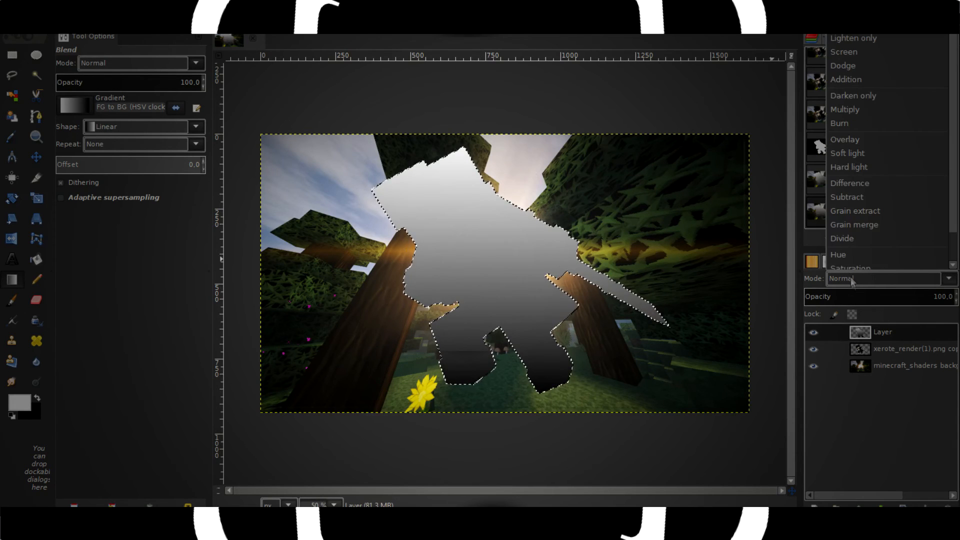
left_click(860, 140)
left_click(814, 349)
left_click(813, 349)
Lower the gradient layer's opacity to 46.0, comparing the character with the layer hidden and shown.
left_click_drag(919, 297, 897, 302)
left_click(813, 332)
left_click(813, 332)
left_click(813, 332)
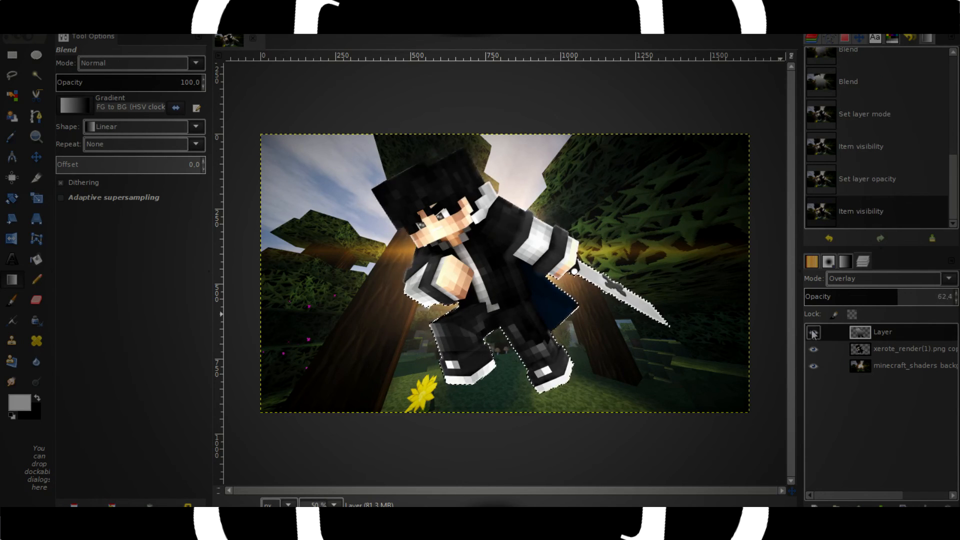
left_click(814, 332)
left_click(861, 299)
left_click_drag(861, 299, 872, 299)
left_click(813, 332)
left_click(814, 333)
left_click(815, 333)
Merge the gradient layer down into the character layer and select the whole canvas.
right_click(874, 333)
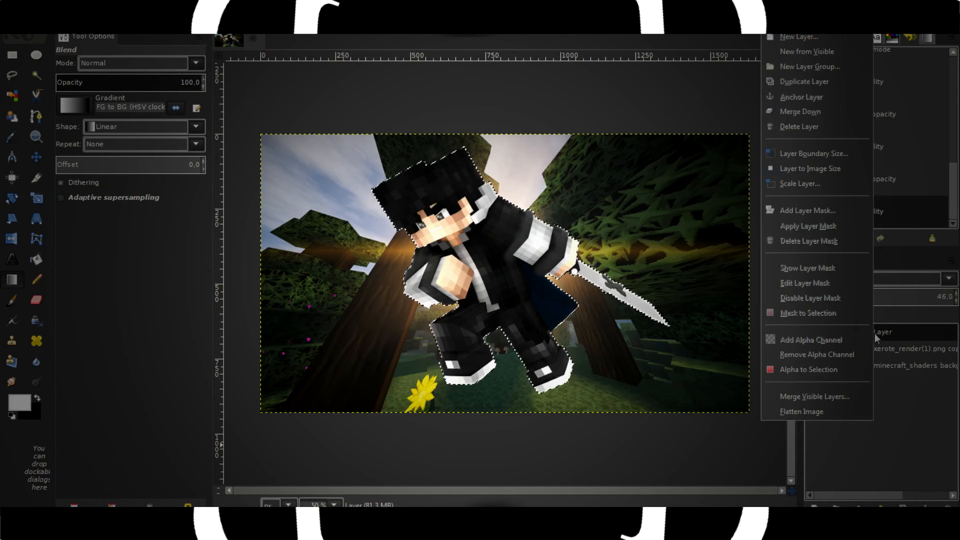
left_click(811, 103)
left_click(54, 29)
left_click(65, 41)
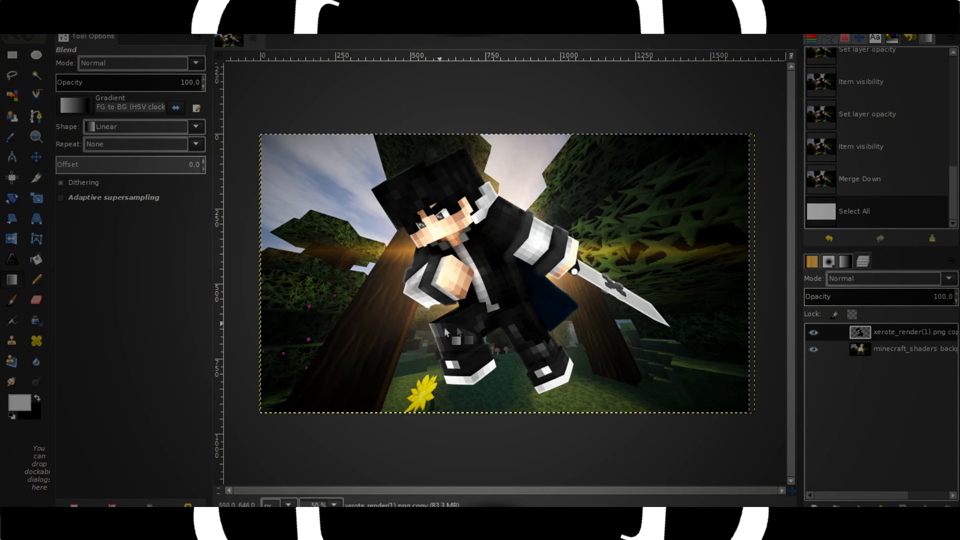
key("plus")
key("minus")
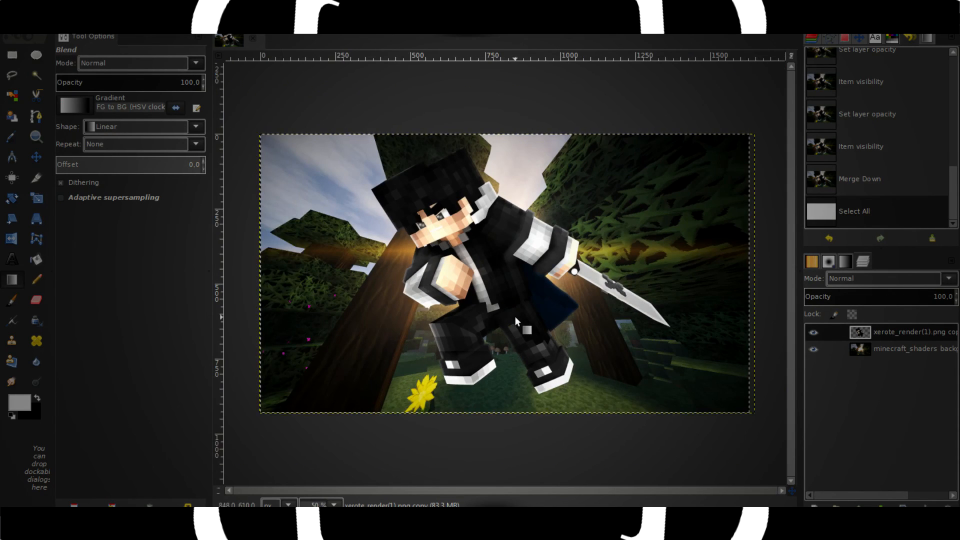